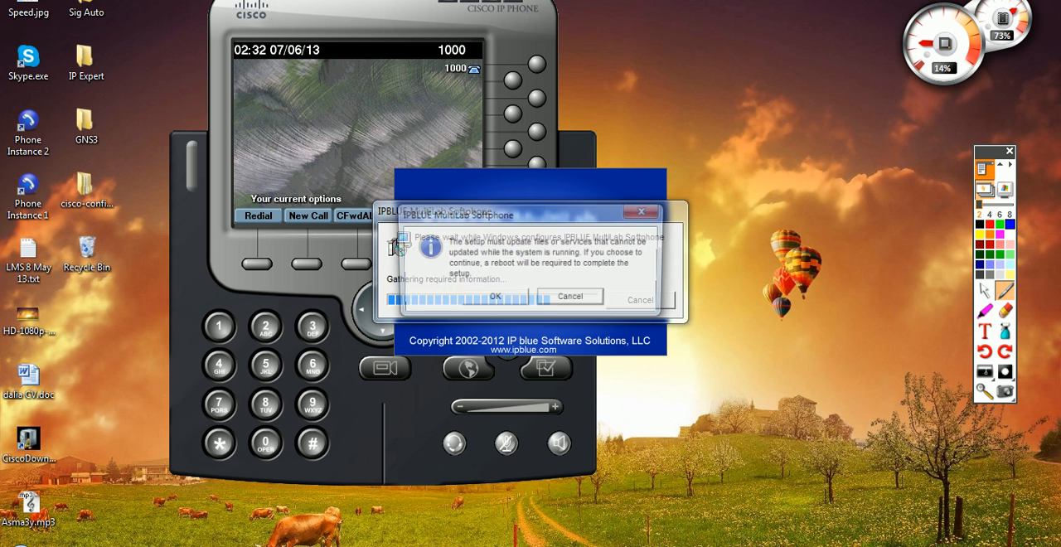
Step: Dismiss the IPBLUE MultiLab Softphone setup prompt and let the second softphone finish loading
key(Escape)
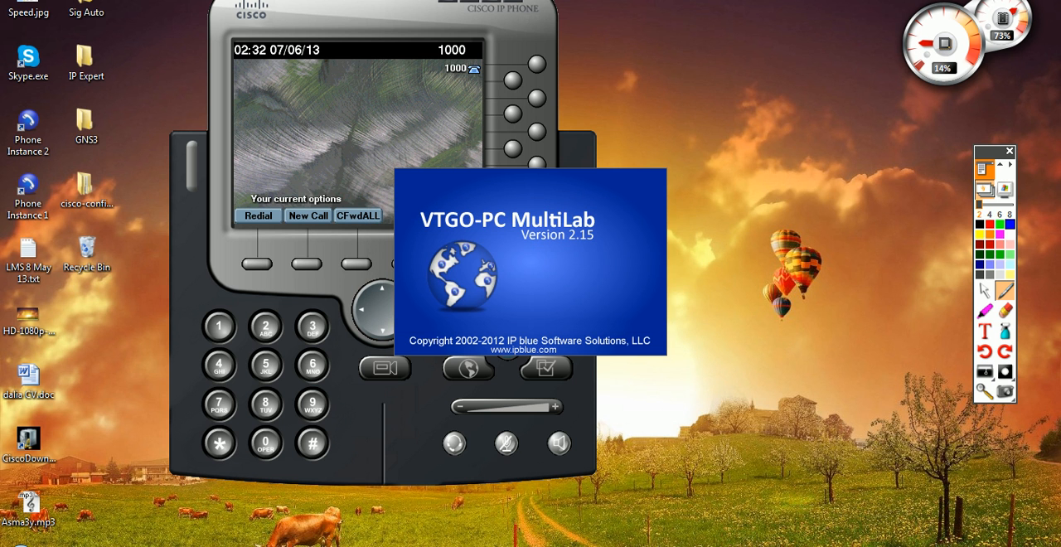
click(709, 297)
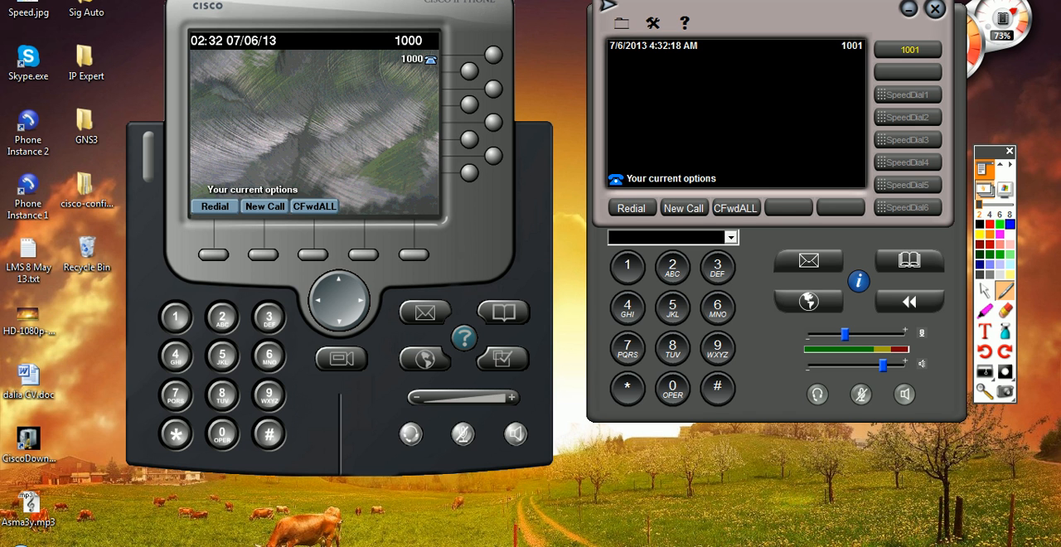
Step: Switch to the flipchart, review the "Our Topology" page with the two clusters, and return to the softphones
click(184, 546)
click(267, 485)
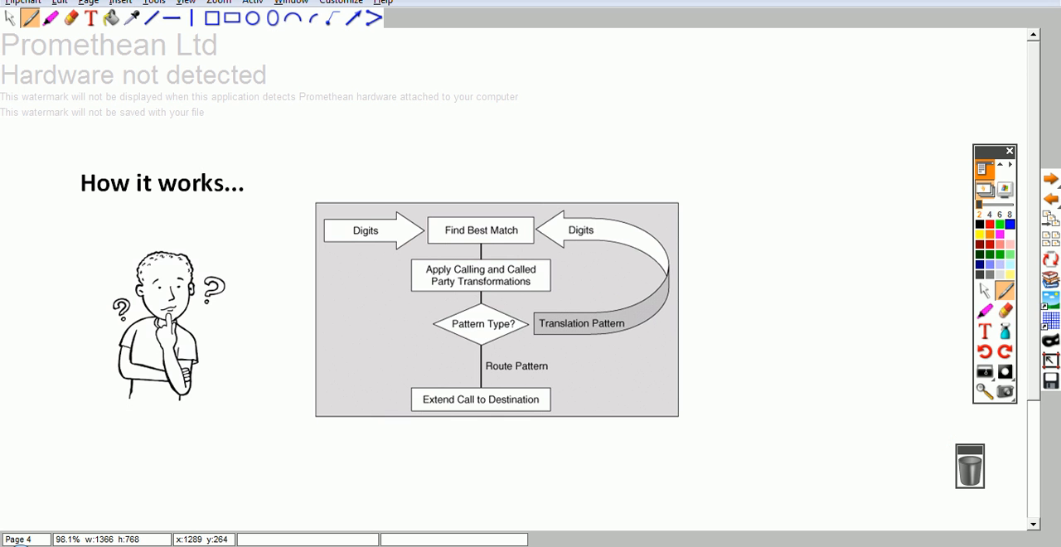
click(1050, 199)
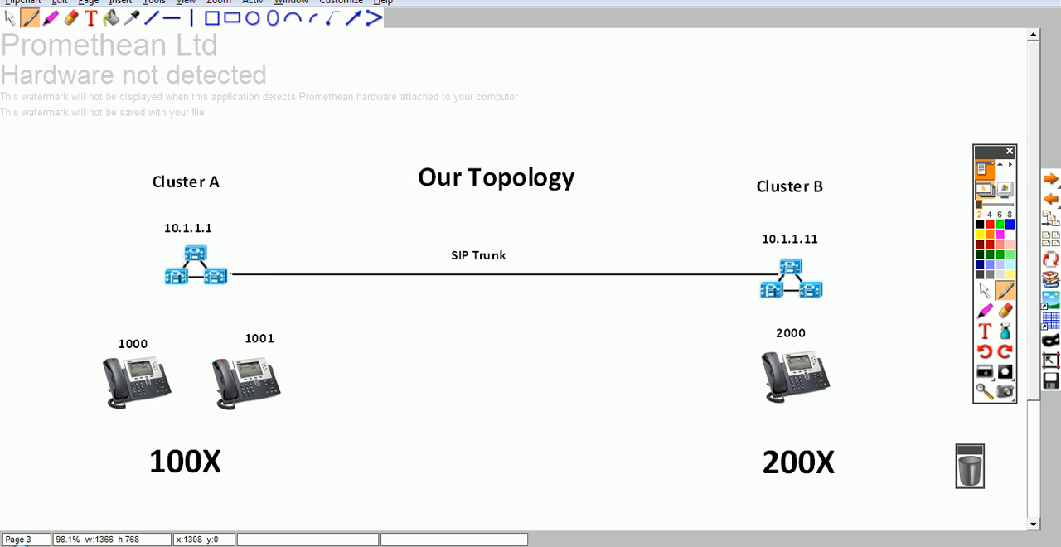
click(992, 1)
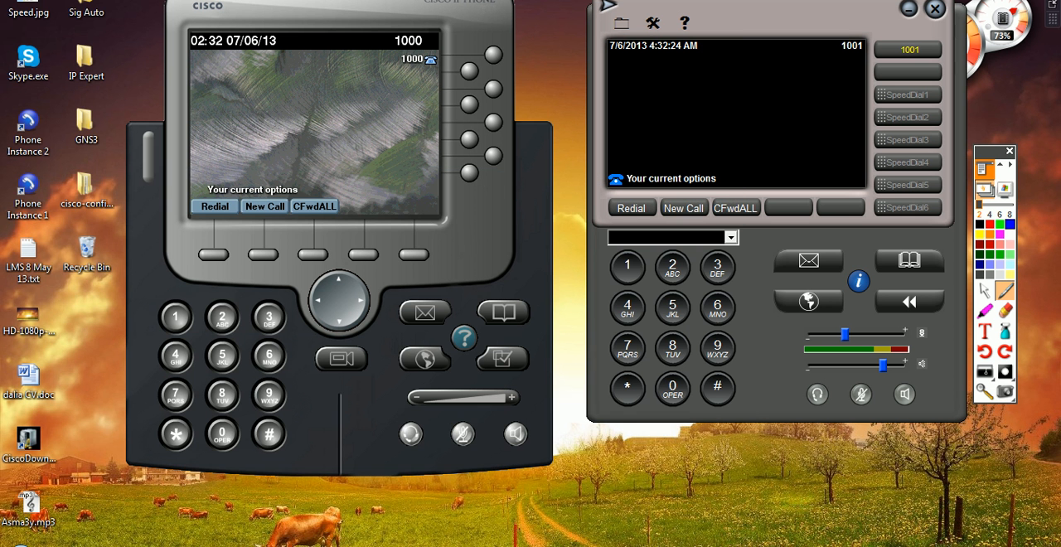
Step: Place a test call from softphone 1000 to extension 1001 and end it
click(263, 207)
text(1)
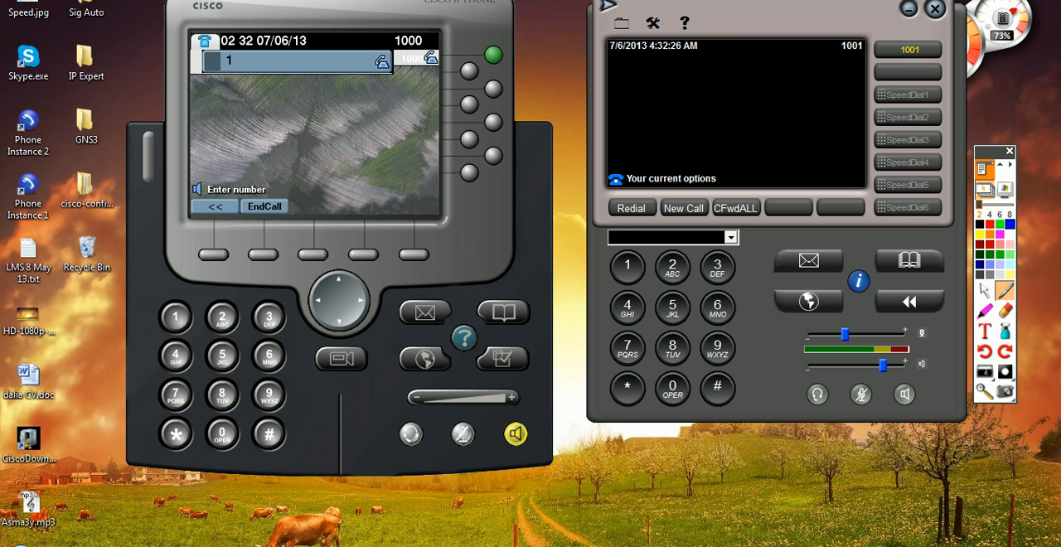
text(001)
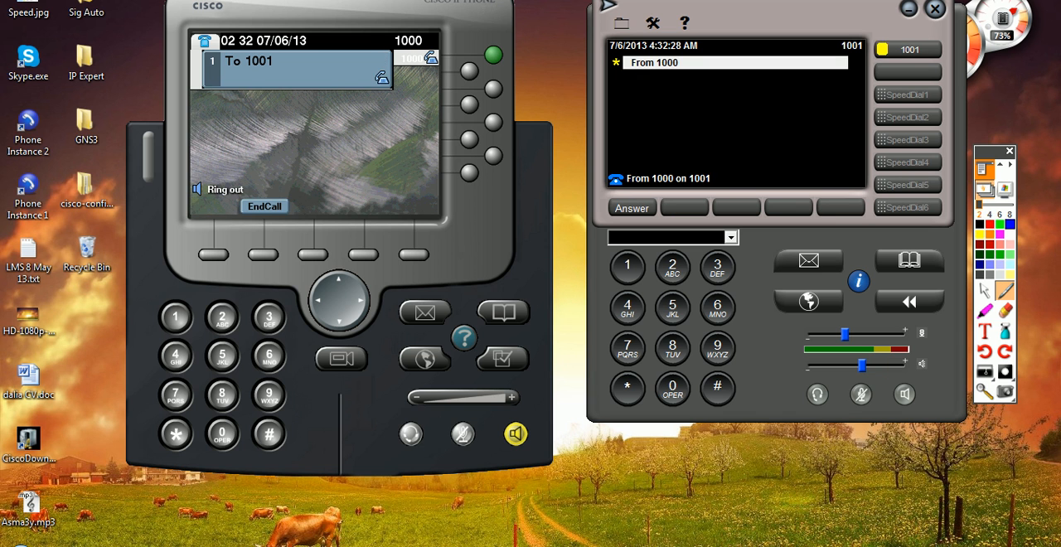
click(264, 206)
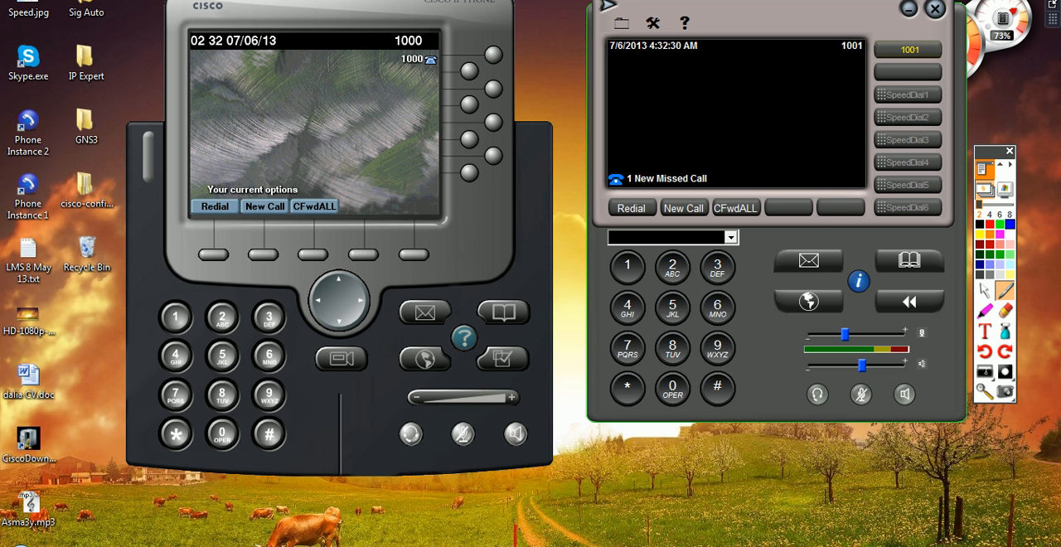
Step: Place a test call from softphone 1001 to extension 1000 and end it
text(1)
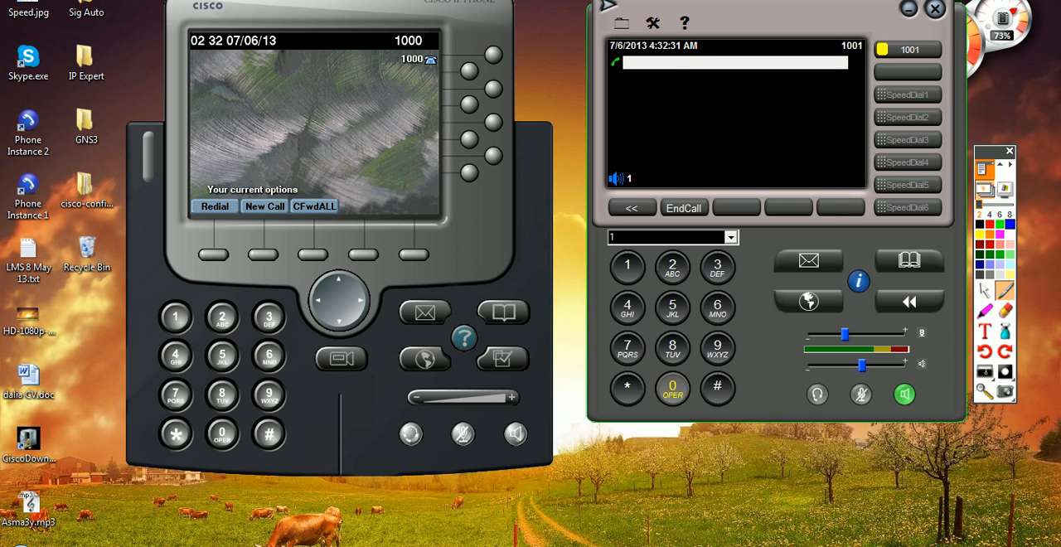
text(000)
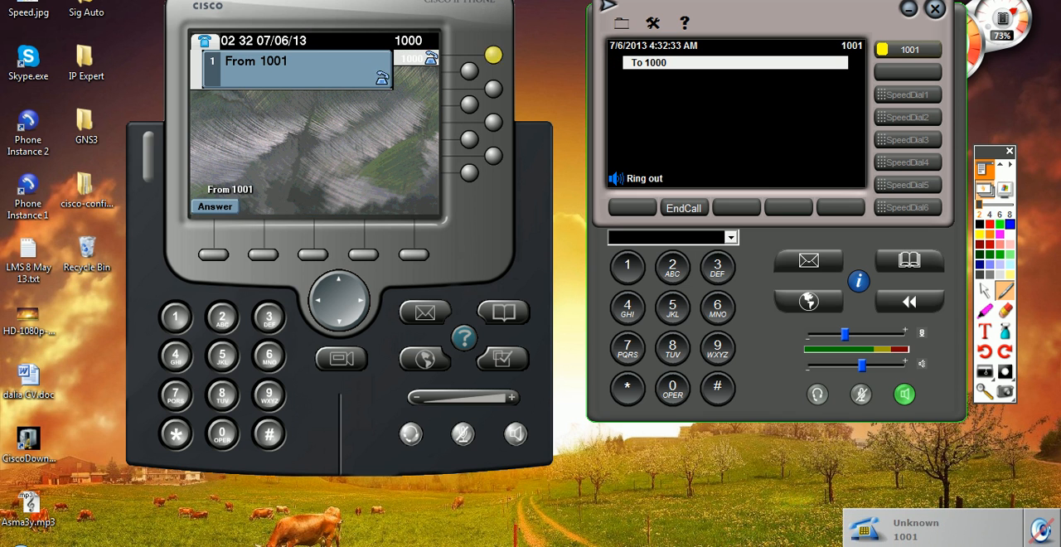
click(684, 208)
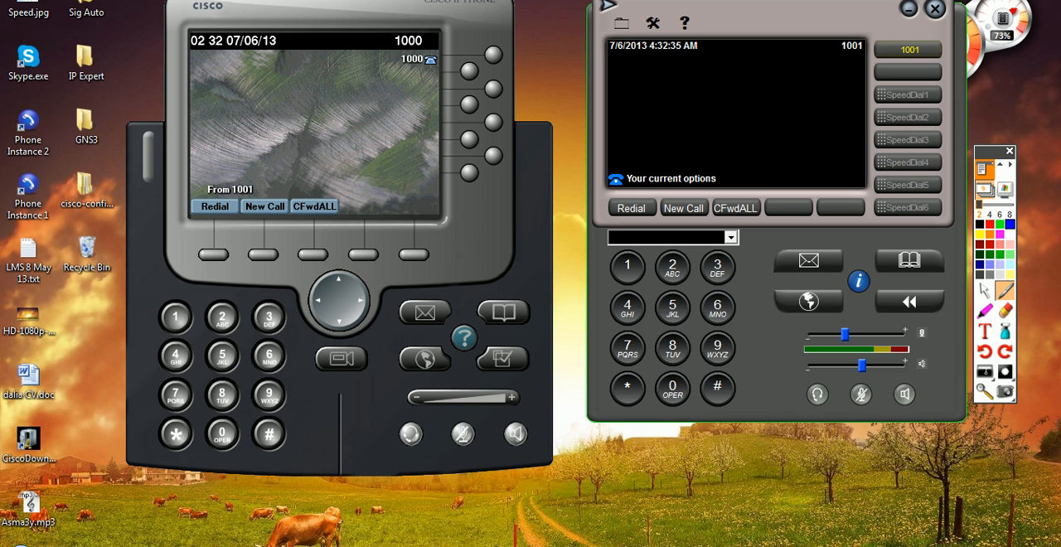
Step: Switch to Cisco Unified CM Administration and list all patterns in the Route Plan Report to examine the directory numbers
click(387, 545)
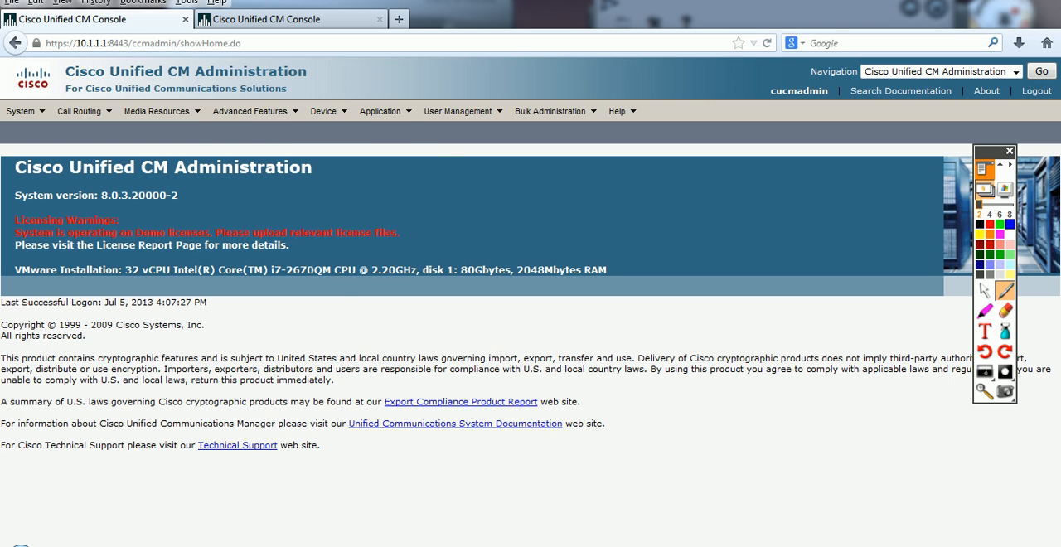
key(alt+Tab)
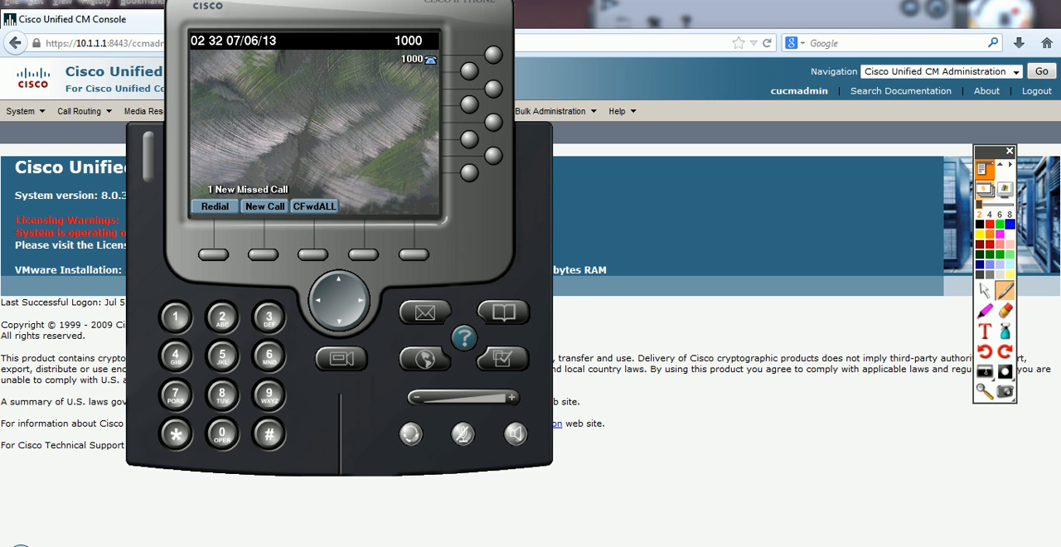
key(alt+Tab)
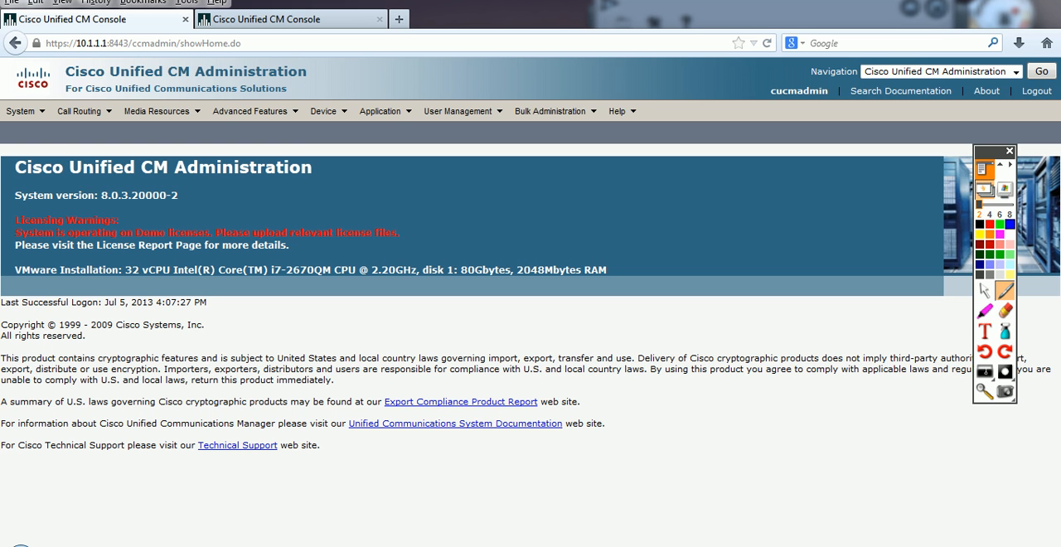
mouse_move(81, 114)
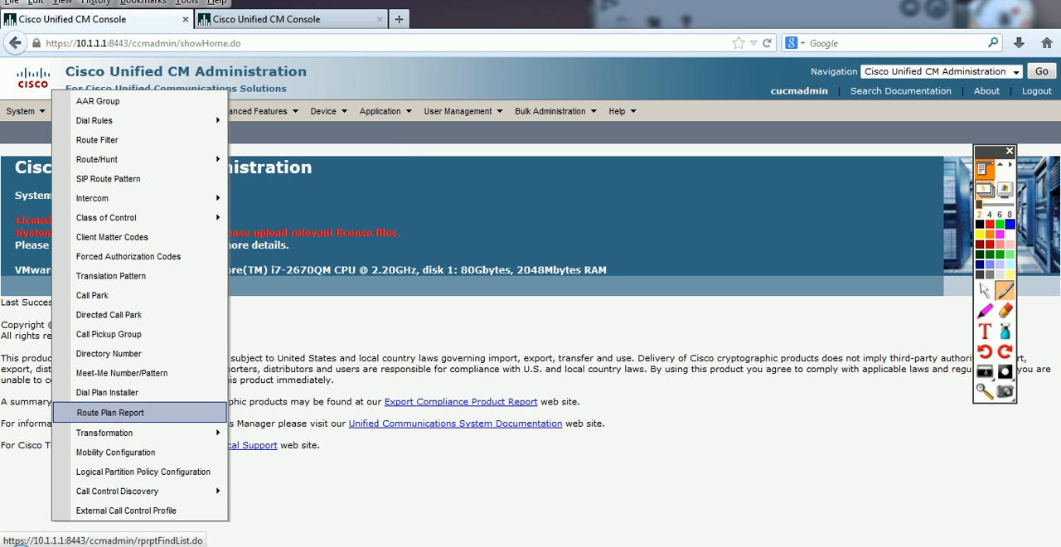
click(110, 412)
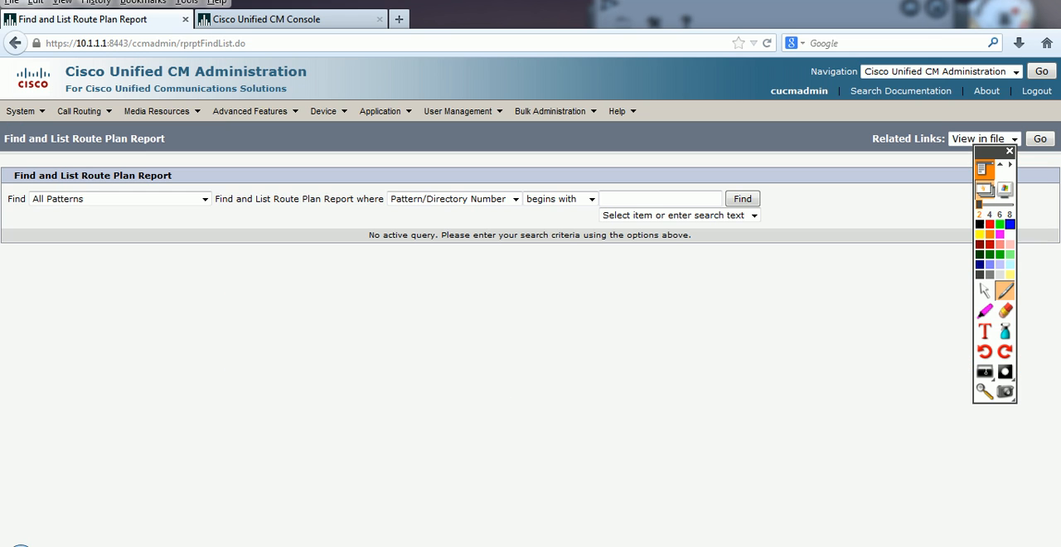
click(743, 199)
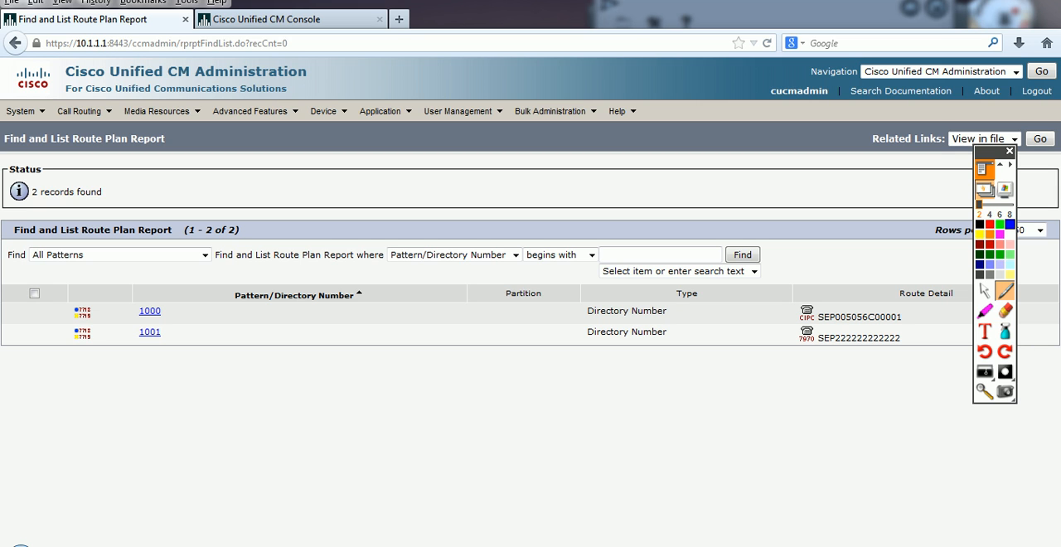
drag(163, 312, 139, 332)
Step: Add and save a new Meet-Me number with directory number 1009
click(84, 111)
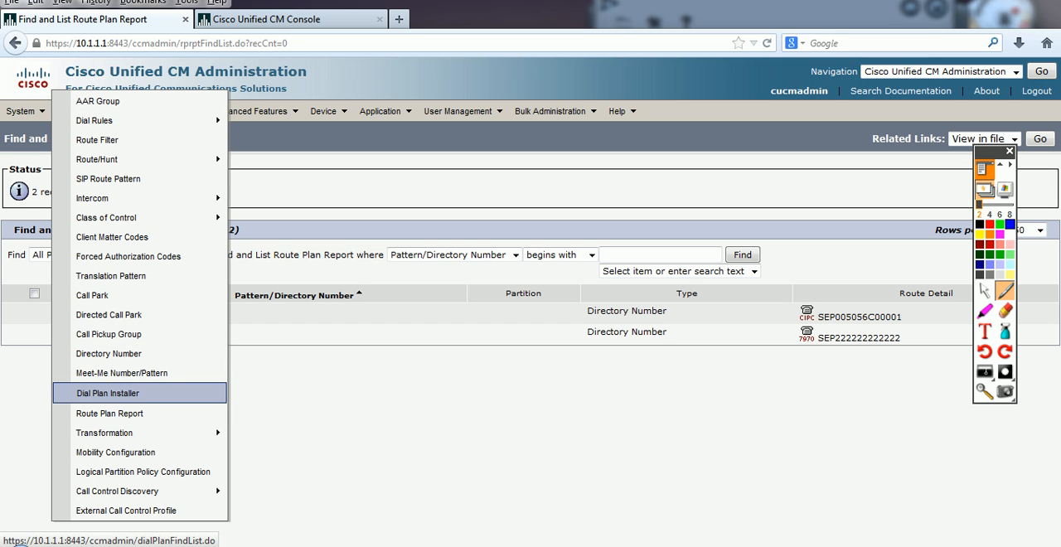
click(121, 373)
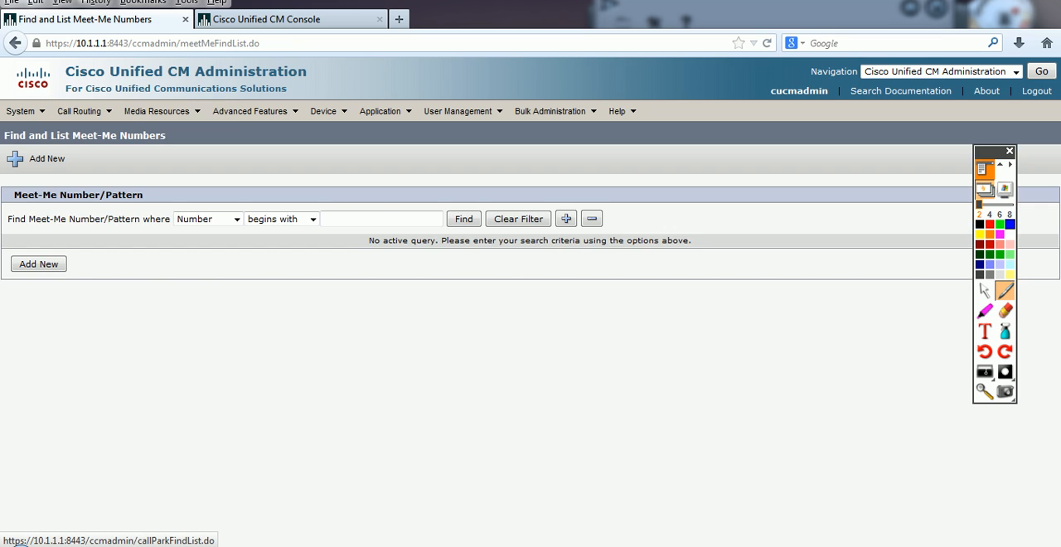
click(39, 264)
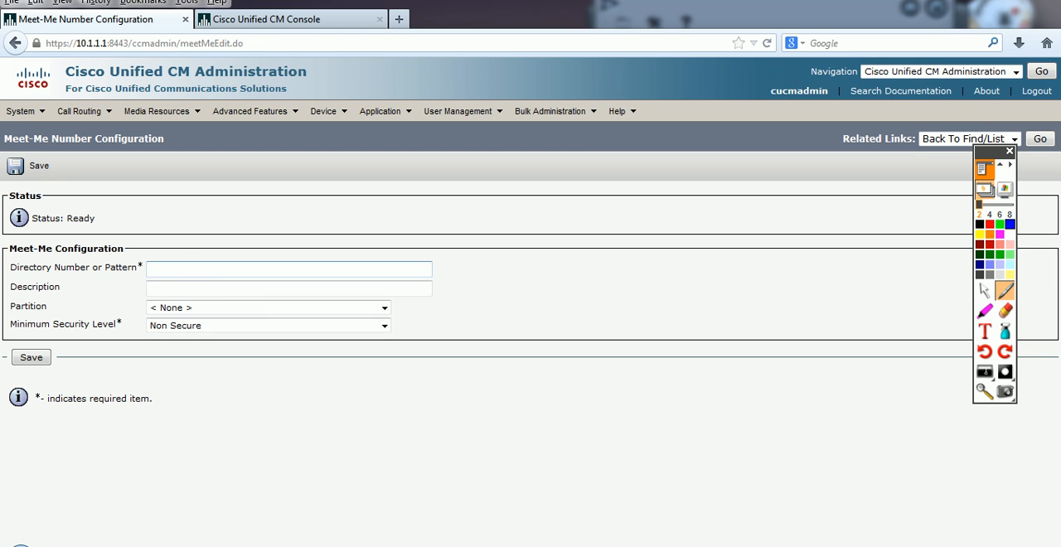
text(1009)
click(27, 166)
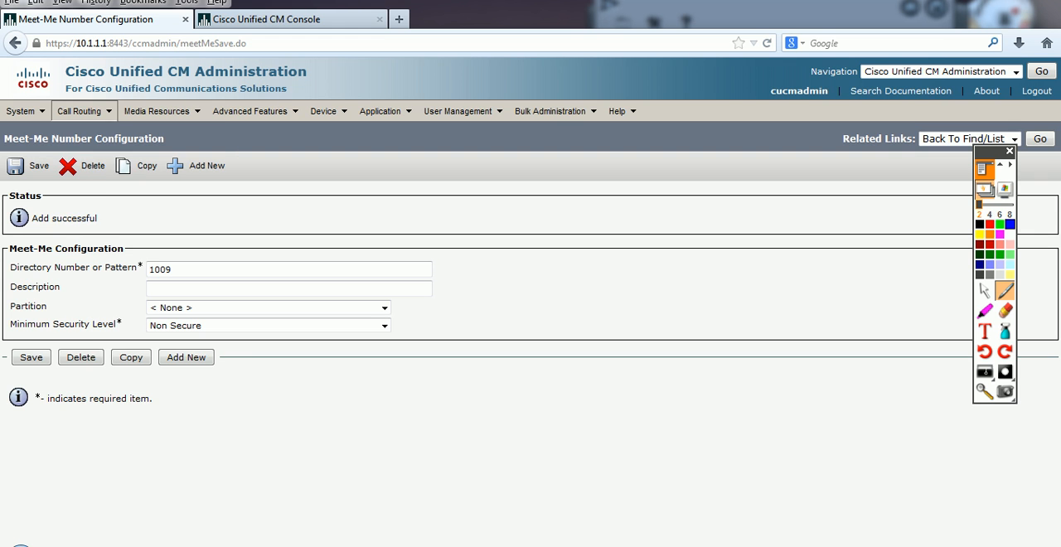
Step: Reopen the Route Plan Report and examine the conference entry, the directory numbers and their route details
mouse_move(82, 109)
click(109, 413)
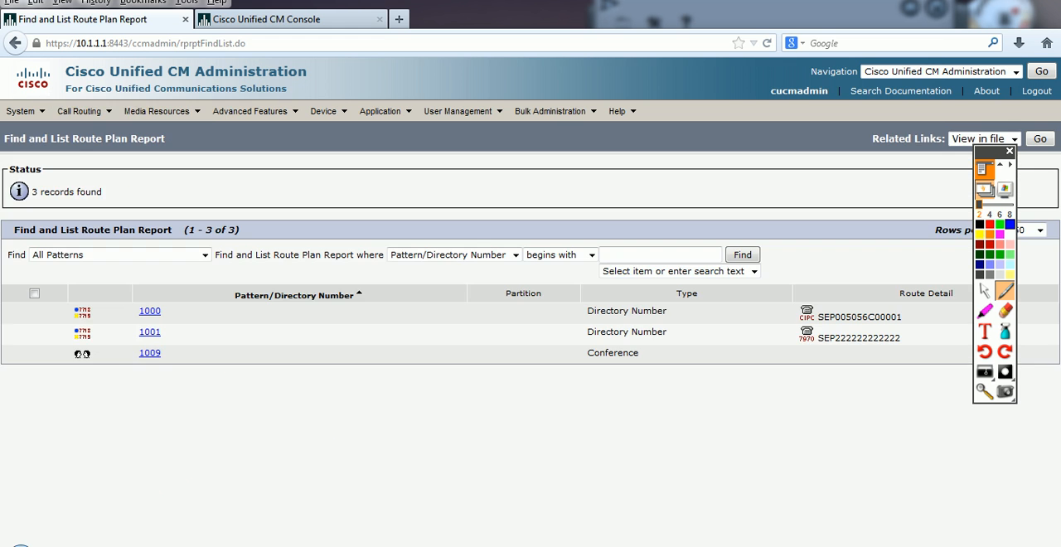
drag(164, 354, 73, 354)
click(184, 368)
drag(163, 312, 138, 333)
drag(906, 320, 851, 320)
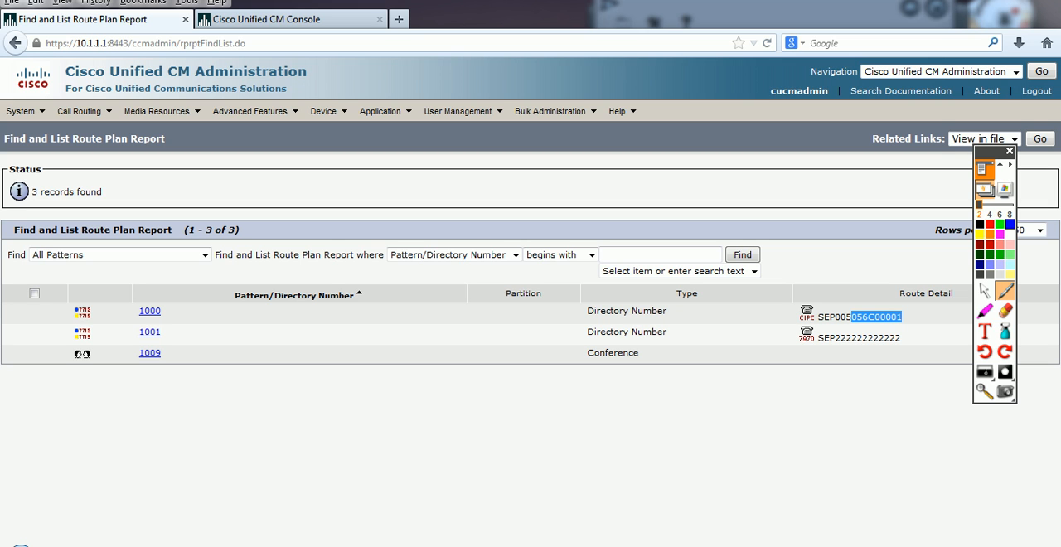
click(530, 414)
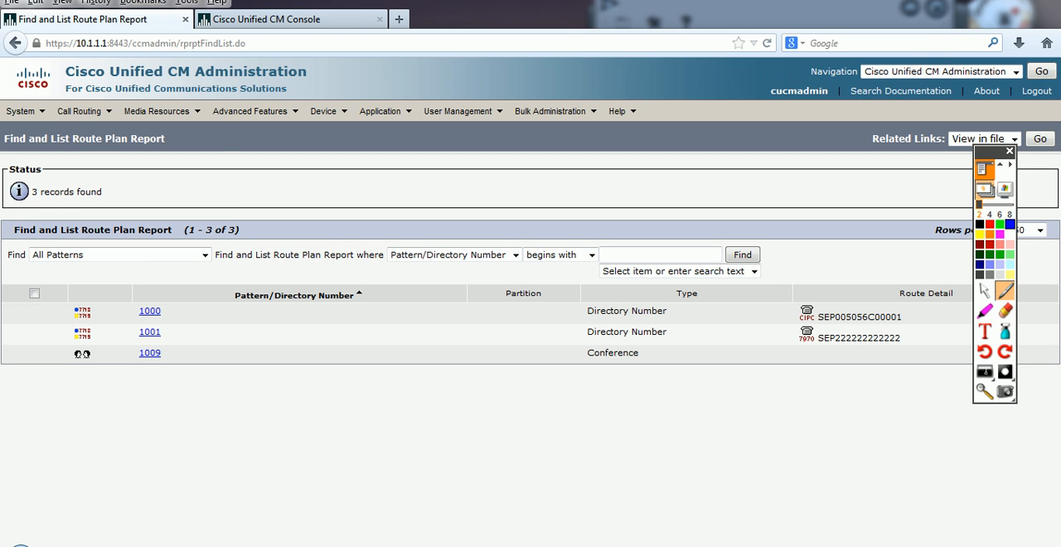
Step: Start a new translation pattern and set its Translation Pattern field to 0
mouse_move(85, 109)
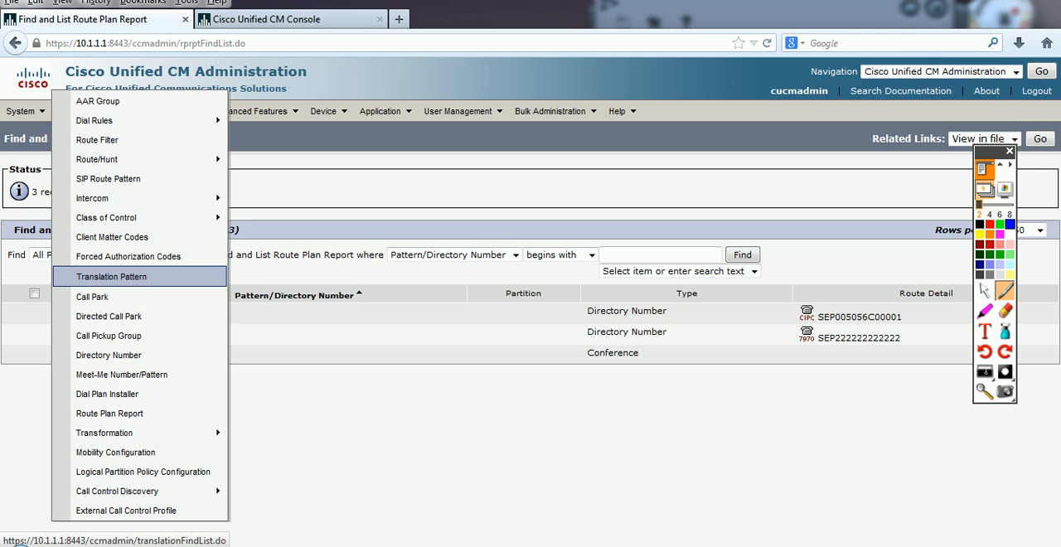
click(111, 276)
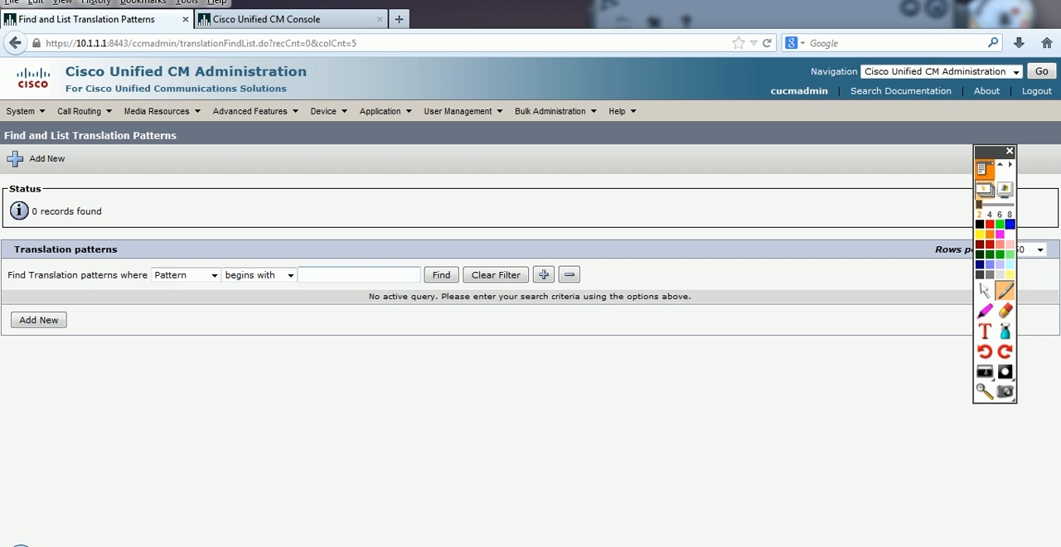
click(38, 320)
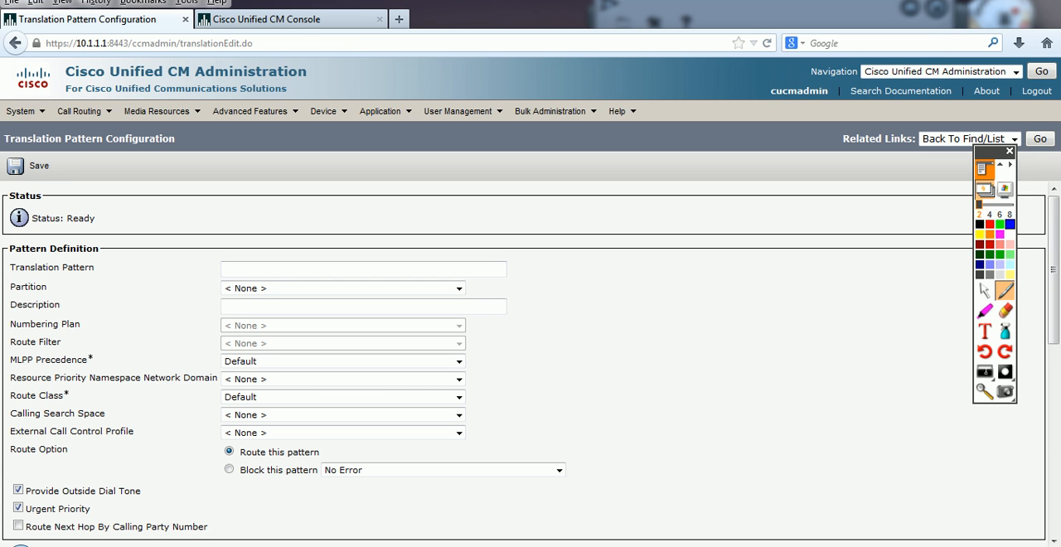
drag(96, 268, 9, 268)
click(103, 269)
click(257, 269)
text(0)
double_click(227, 270)
click(231, 269)
Step: Switch to softphone 1000, demonstrate dialling 0 on a new call, and end the call
key(alt+Tab)
click(264, 207)
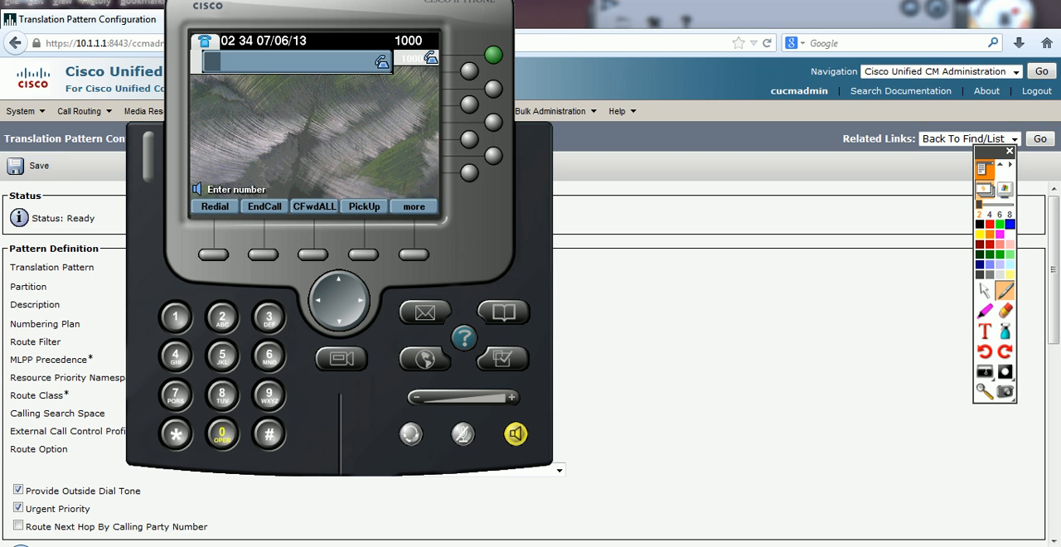
click(223, 433)
click(264, 207)
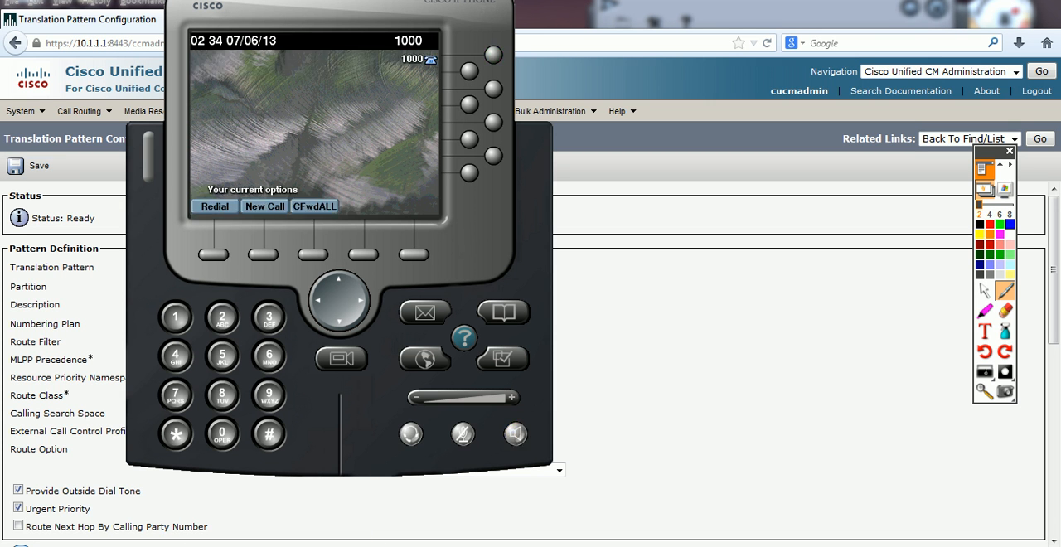
Step: Return to the Translation Pattern Configuration page and save the new pattern
key(alt+Tab)
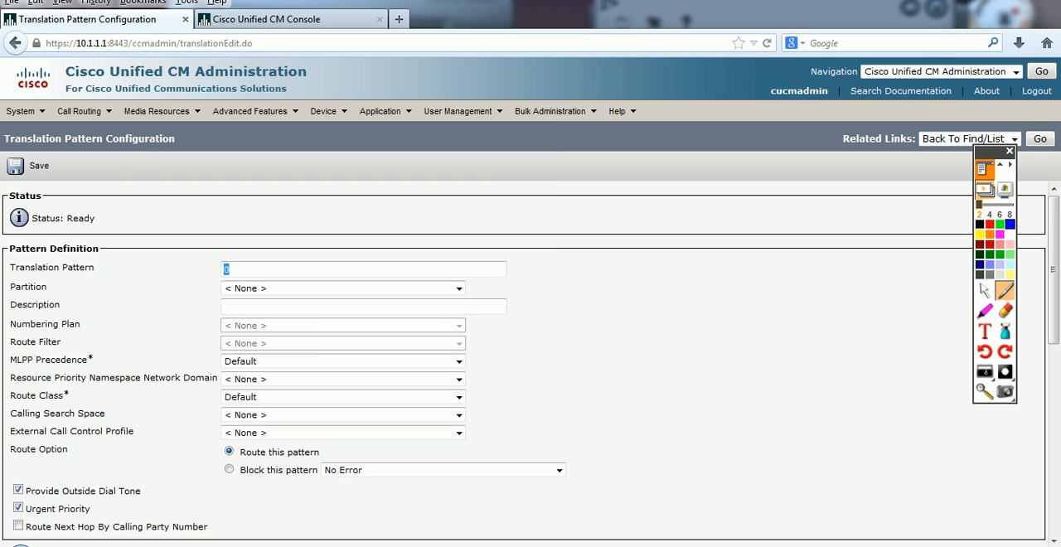
click(224, 270)
click(33, 166)
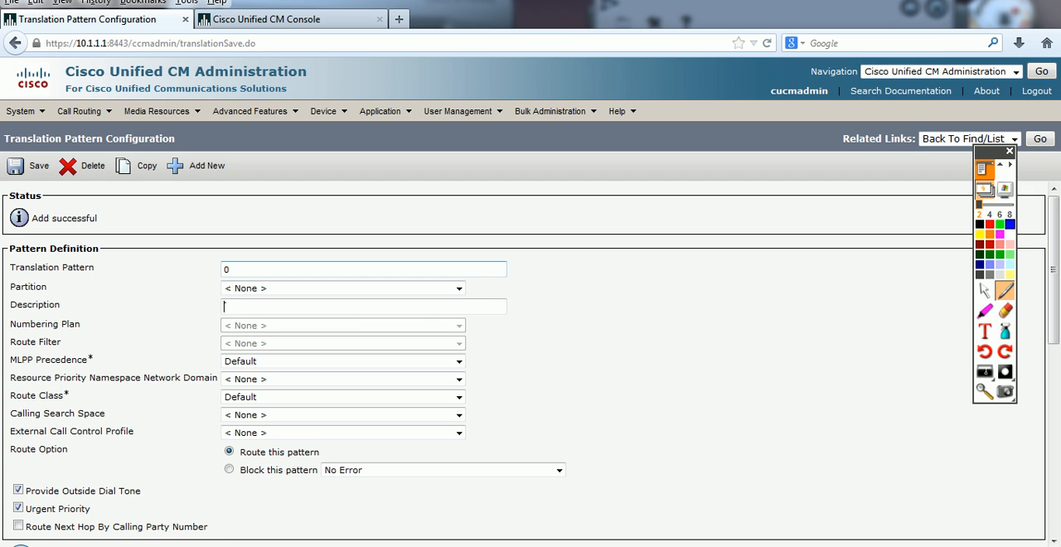
Step: Bring up softphone 1001, move its window into full view, and return to the saved translation pattern 0
double_click(227, 270)
key(alt+Tab)
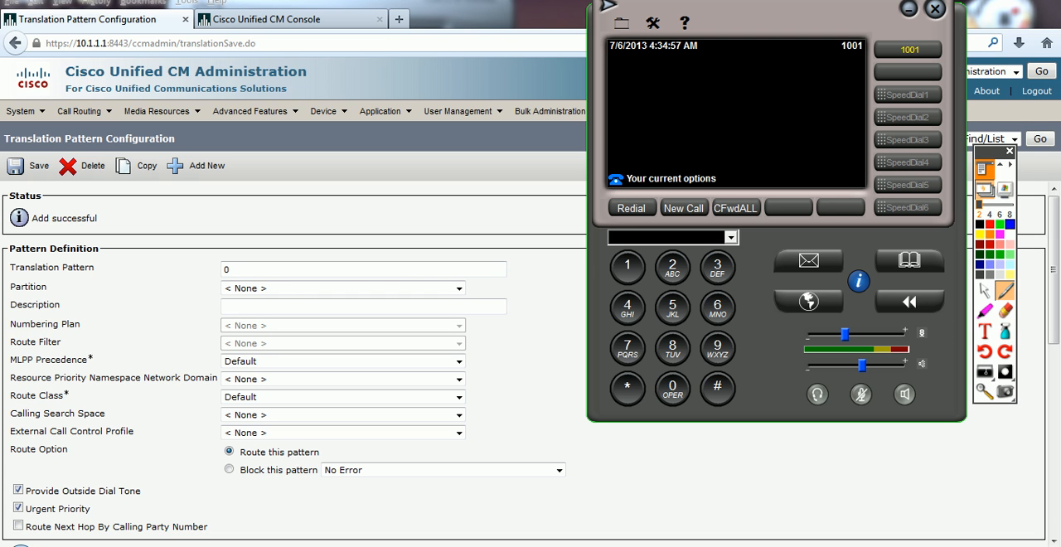
drag(766, 22, 752, 66)
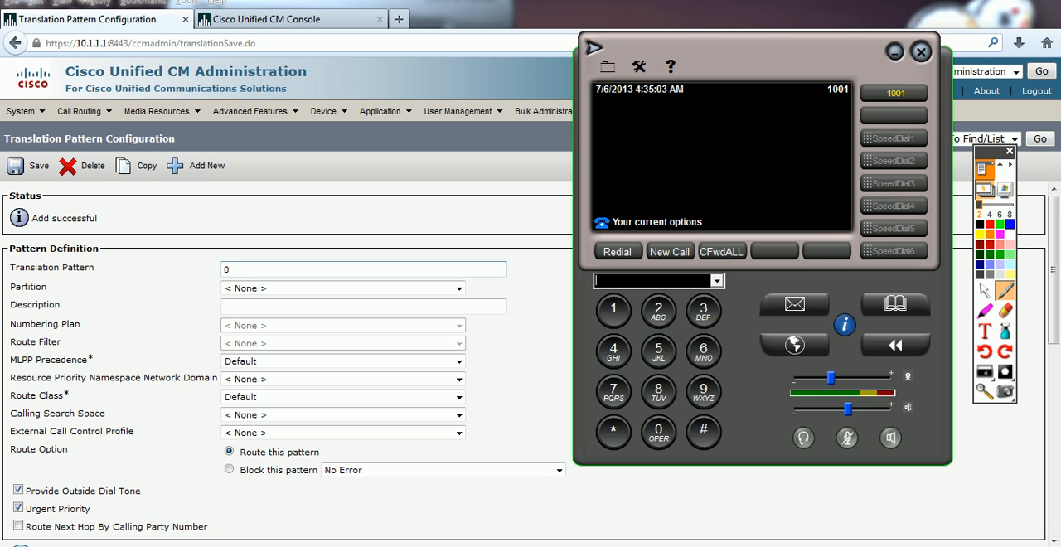
double_click(249, 270)
click(571, 290)
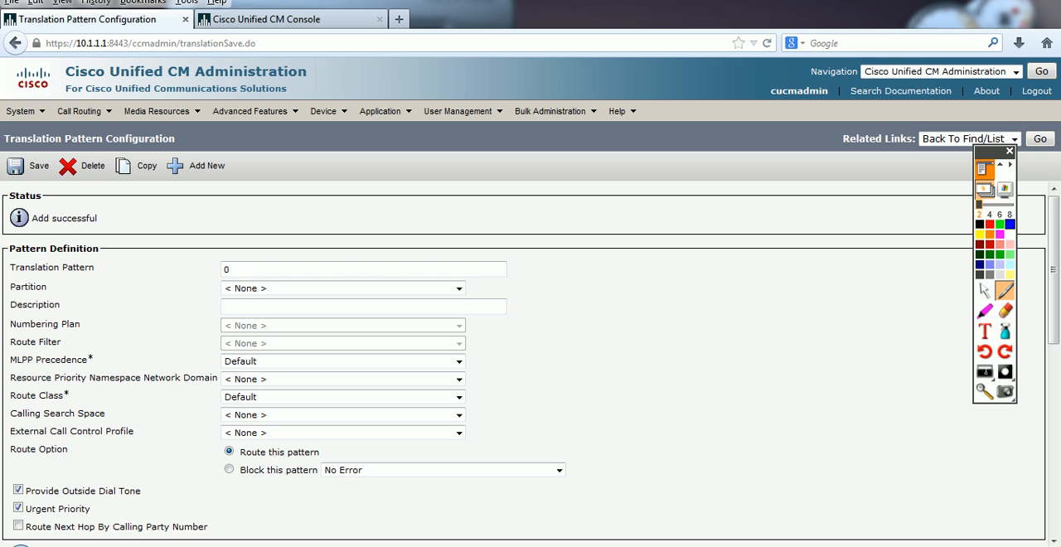
Step: Set the Called Party Transform Mask of translation pattern 0 to 1001 and save the pattern
scroll(531, 365, down, 6)
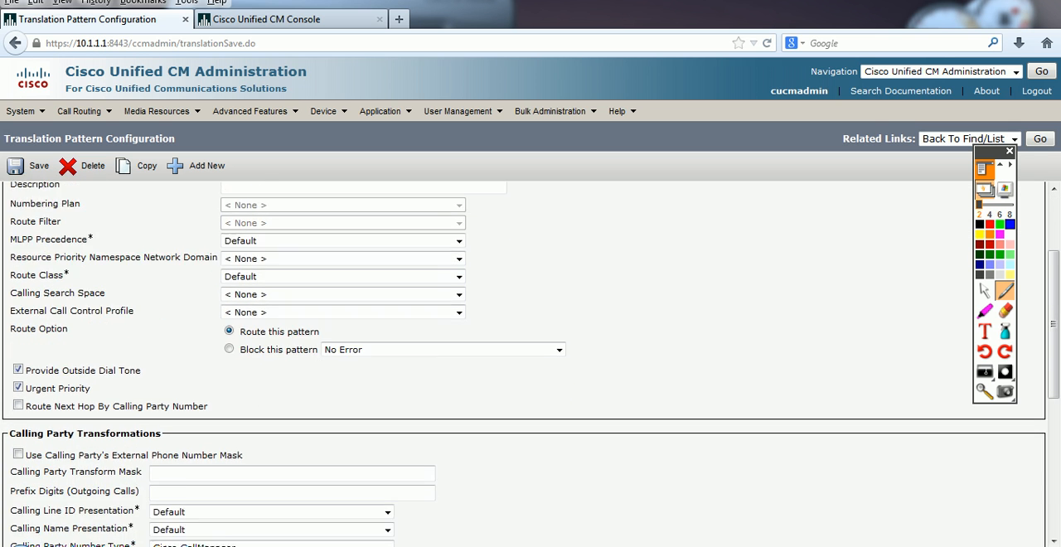
drag(10, 261, 188, 282)
click(189, 282)
scroll(189, 282, down, 1)
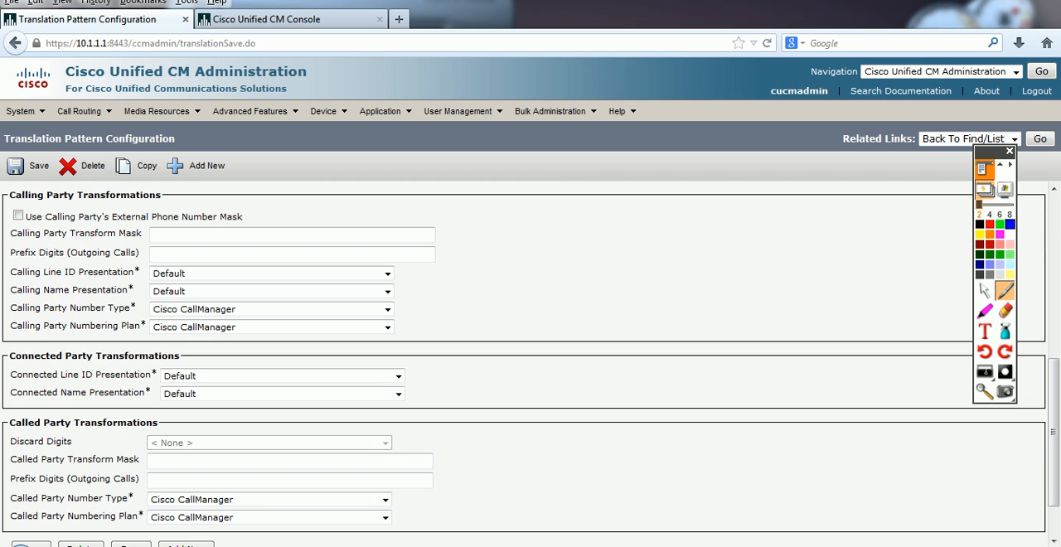
drag(15, 423, 146, 423)
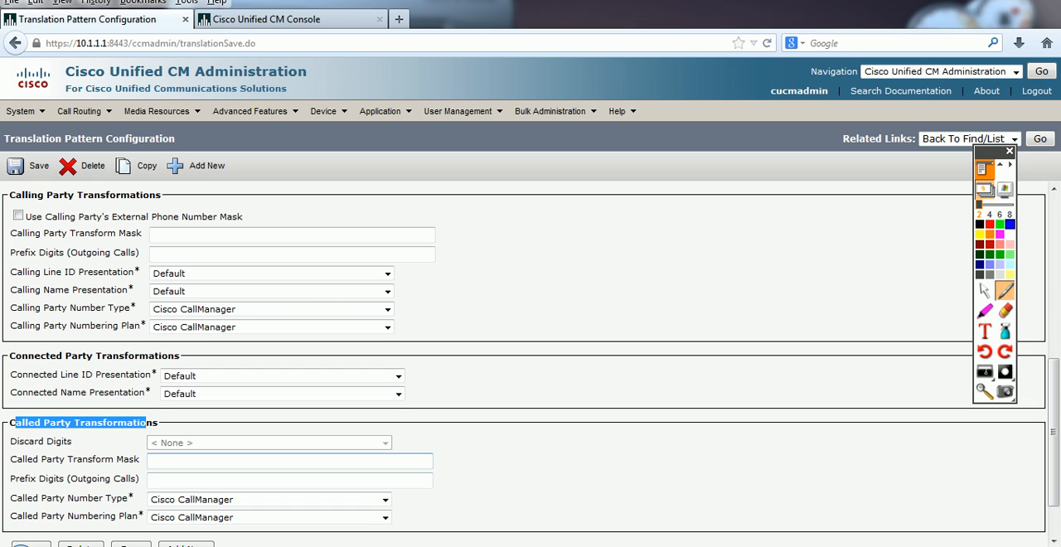
drag(140, 460, 88, 460)
click(164, 461)
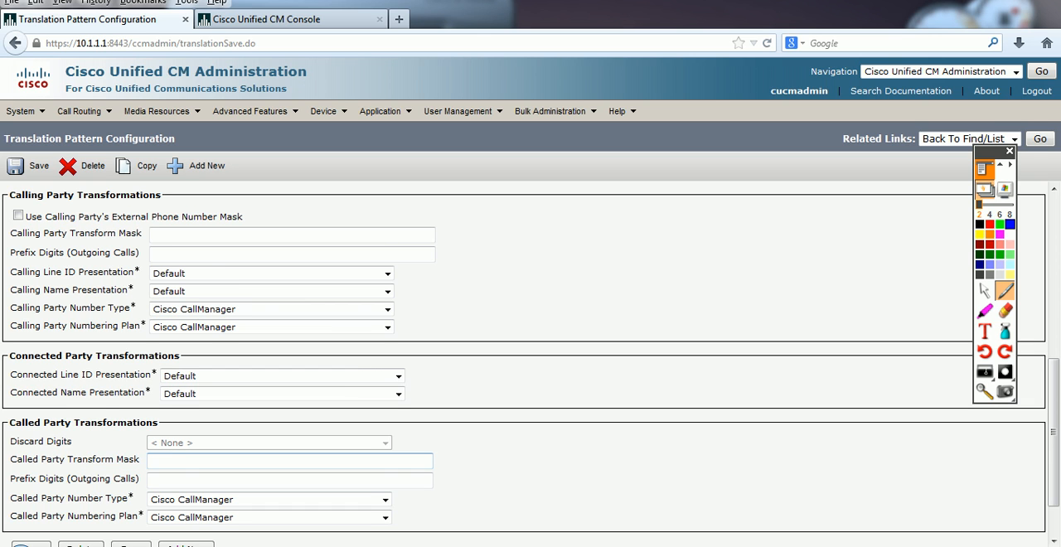
text(1001)
click(30, 166)
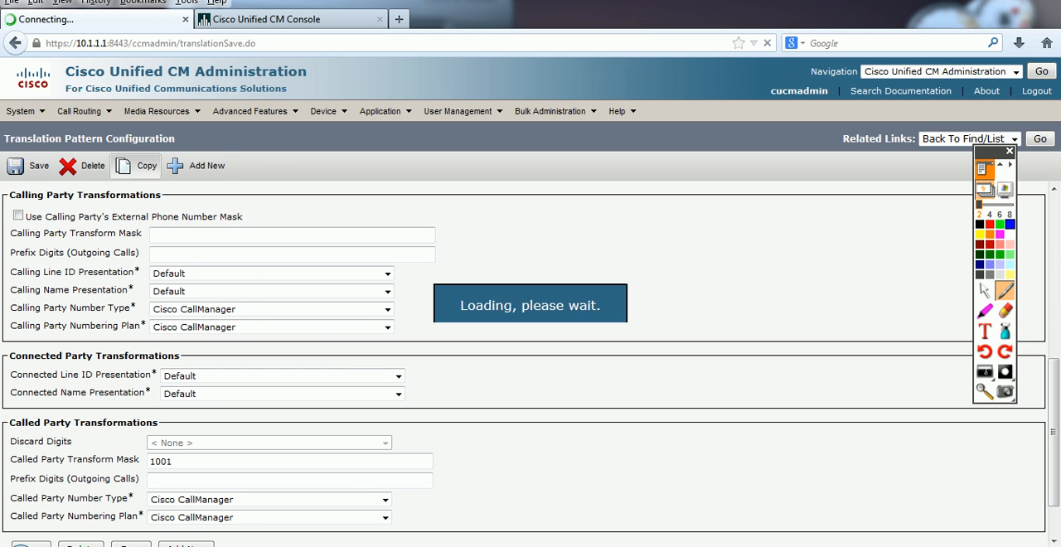
scroll(530, 365, down, 2)
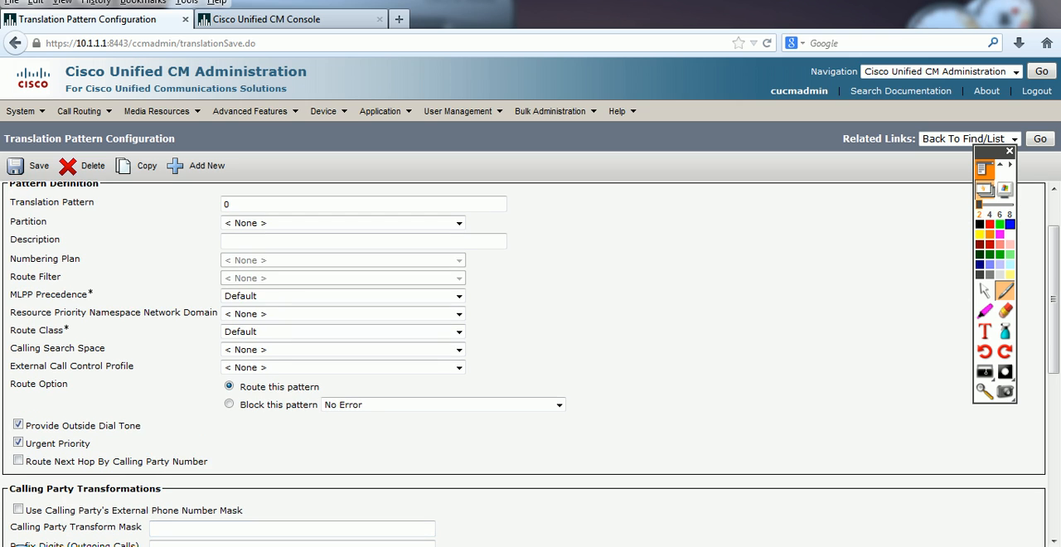
Step: Switch to softphones 1000 and 1001, place a new call to 0 from phone 1000, and end it
key(alt+Tab)
key(alt+Tab)
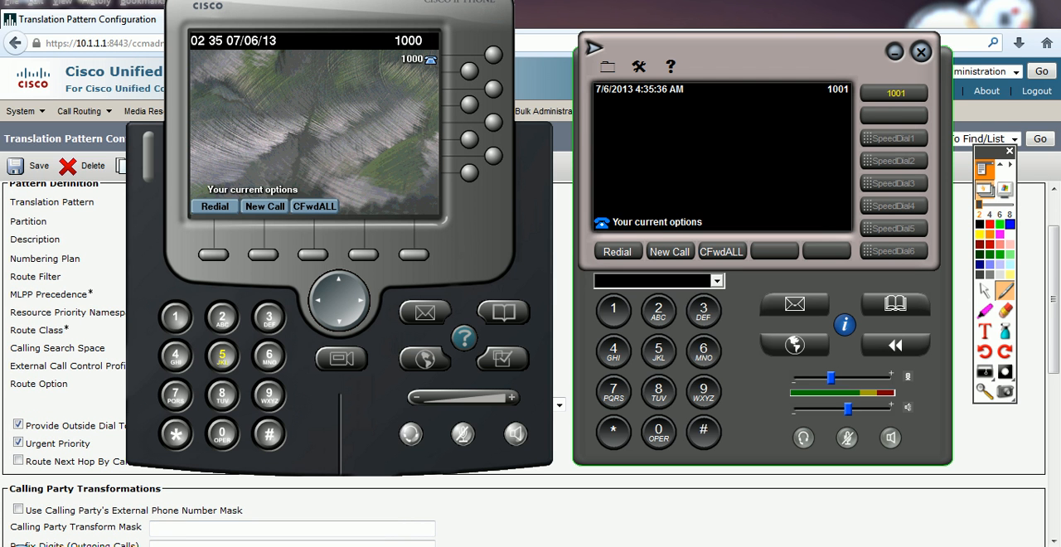
click(264, 206)
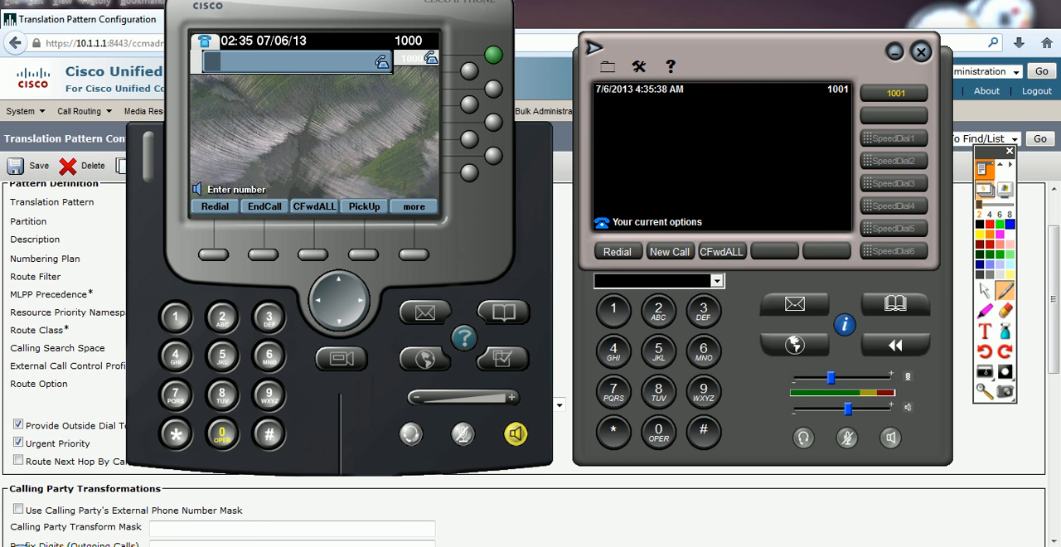
click(222, 434)
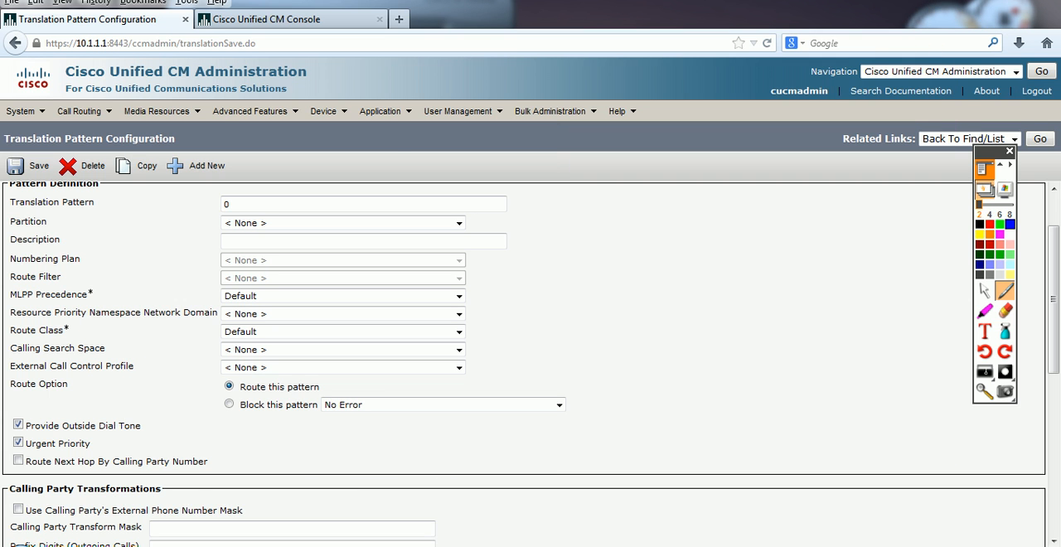
Step: Open the Route Plan Report and examine the type of the entry for pattern 0
click(84, 111)
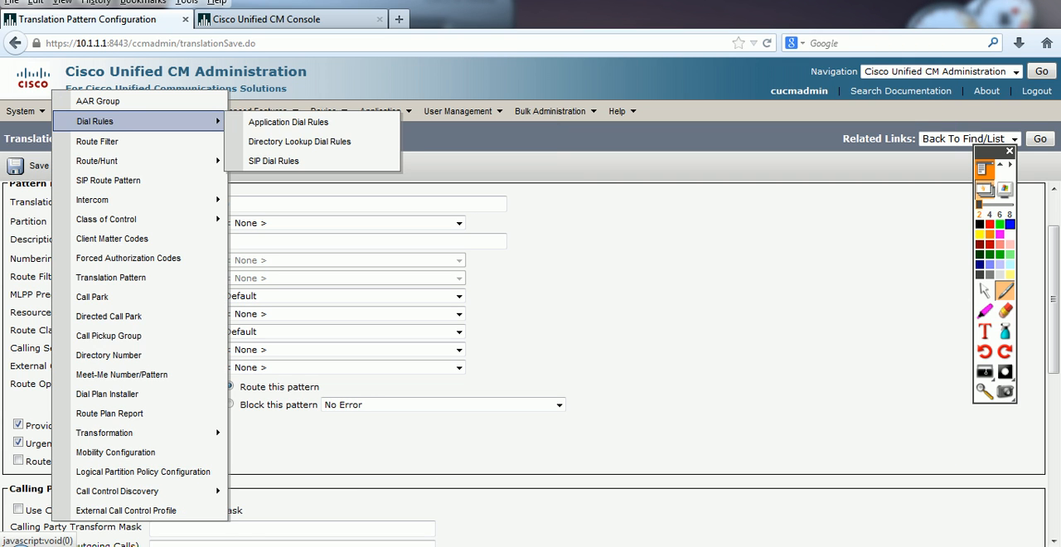
click(110, 412)
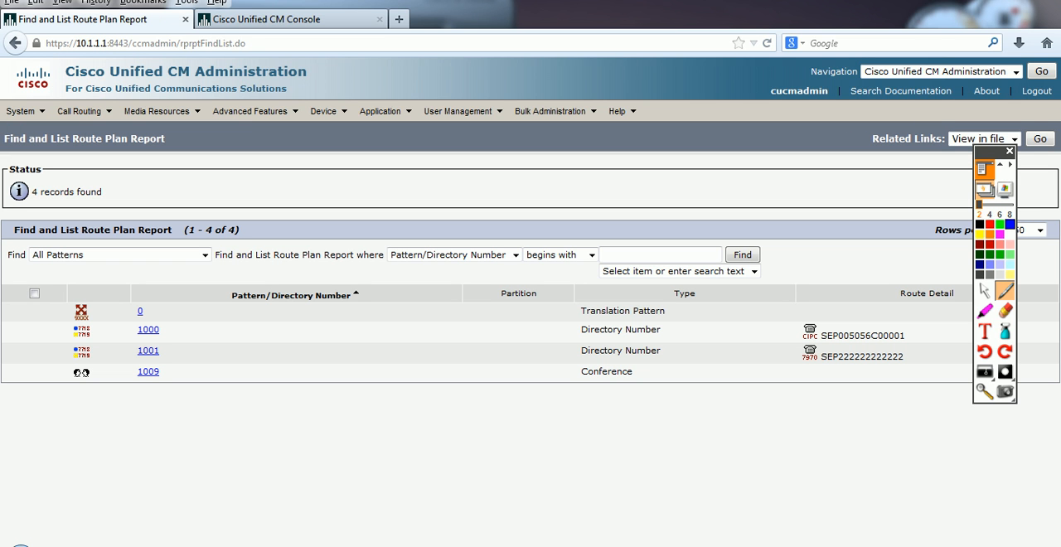
double_click(81, 312)
drag(665, 311, 580, 311)
click(582, 312)
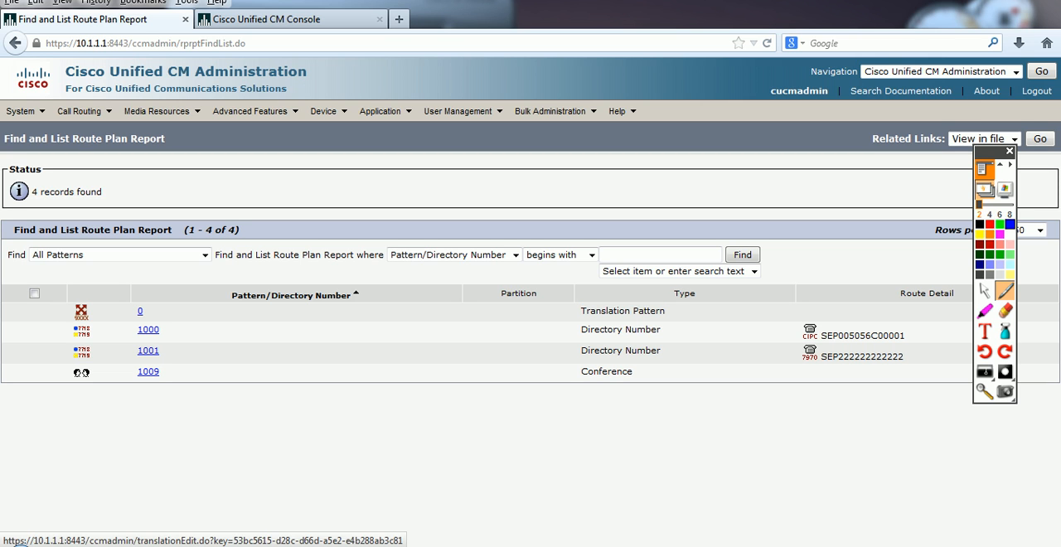
Step: Open pattern 0 from the report and check its Called Party Transform Mask
click(140, 311)
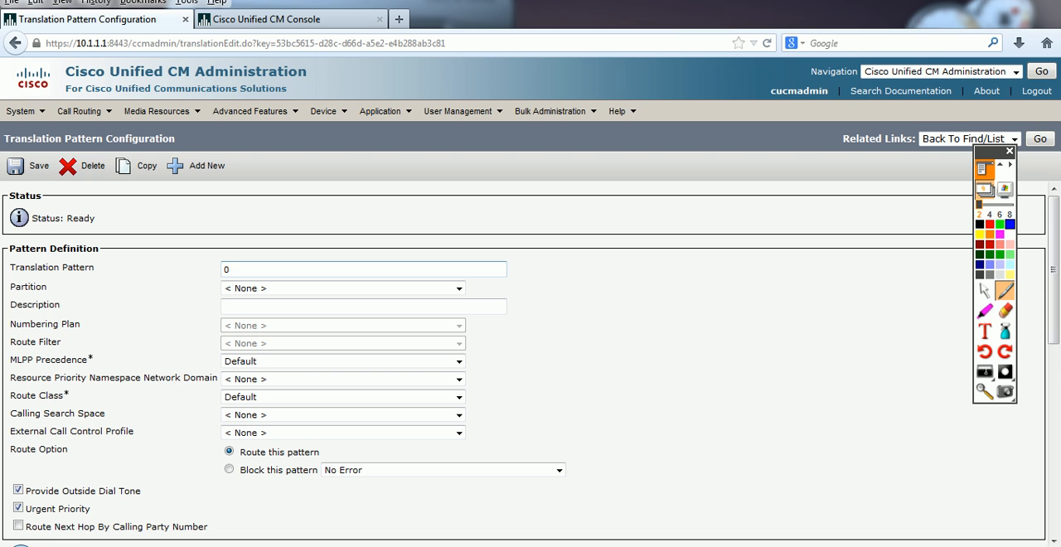
scroll(388, 377, down, 6)
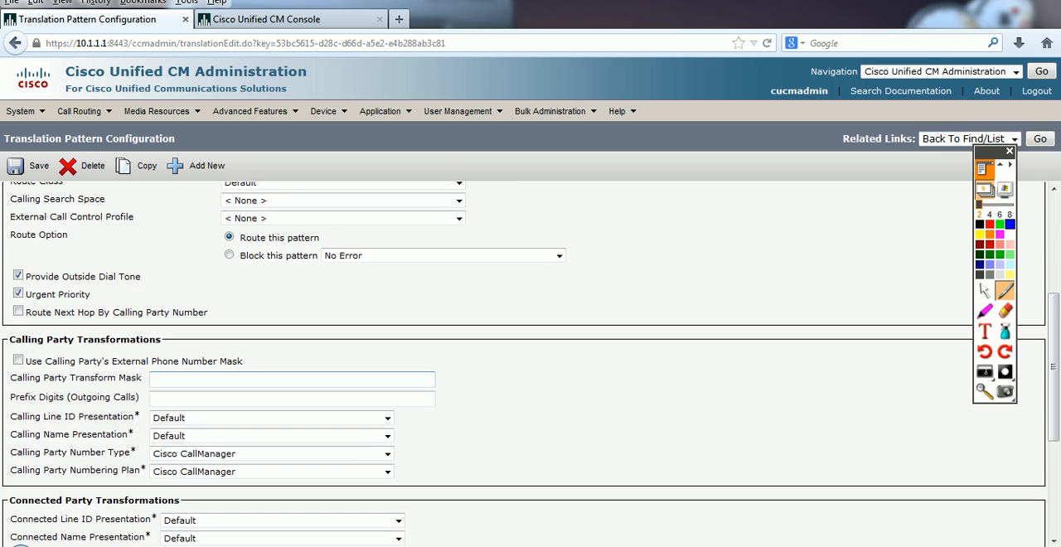
scroll(387, 377, down, 1)
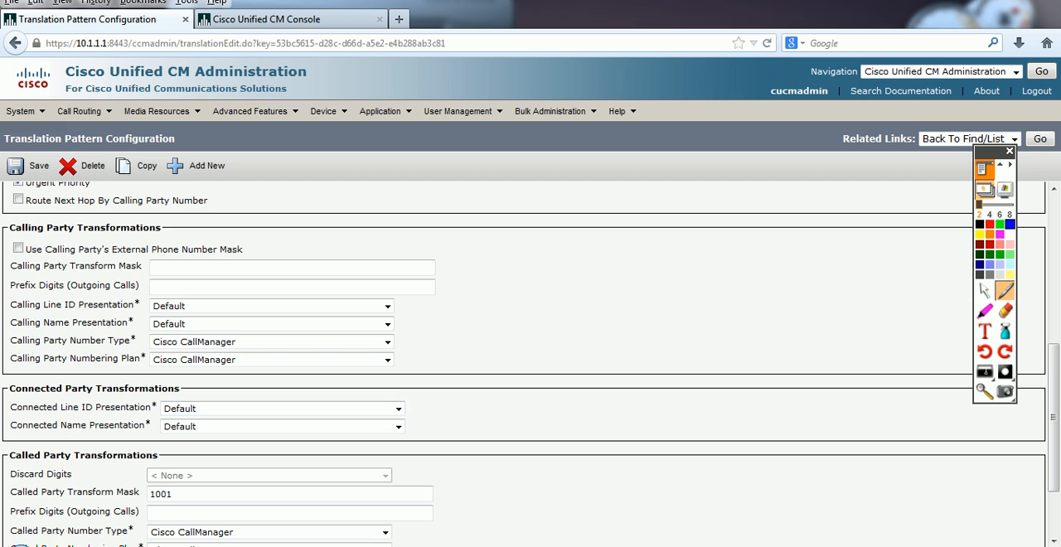
scroll(387, 377, down, 1)
scroll(387, 377, down, 1)
drag(172, 429, 150, 429)
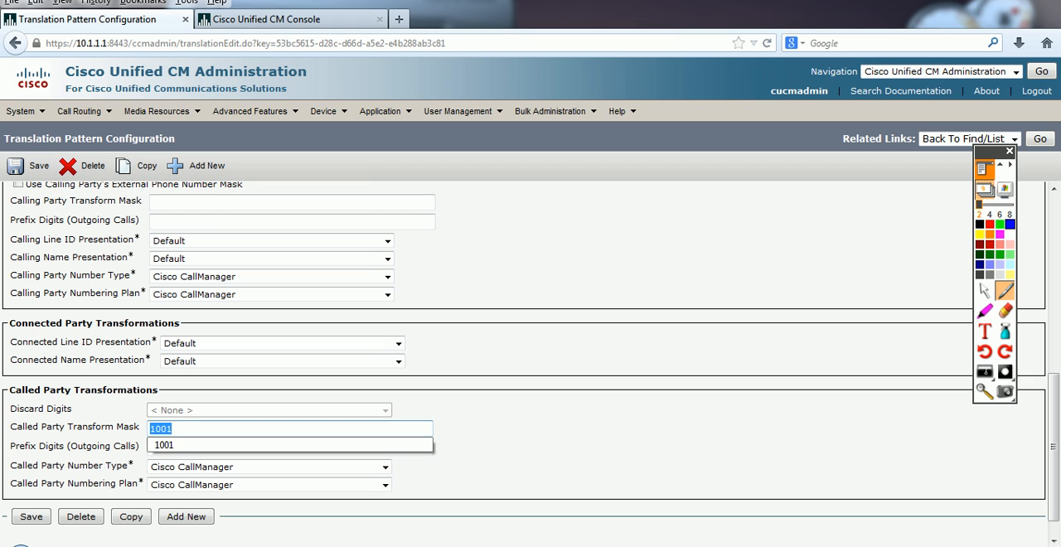
Step: Return to the Route Plan Report and examine the entry for directory number 1001
mouse_move(84, 112)
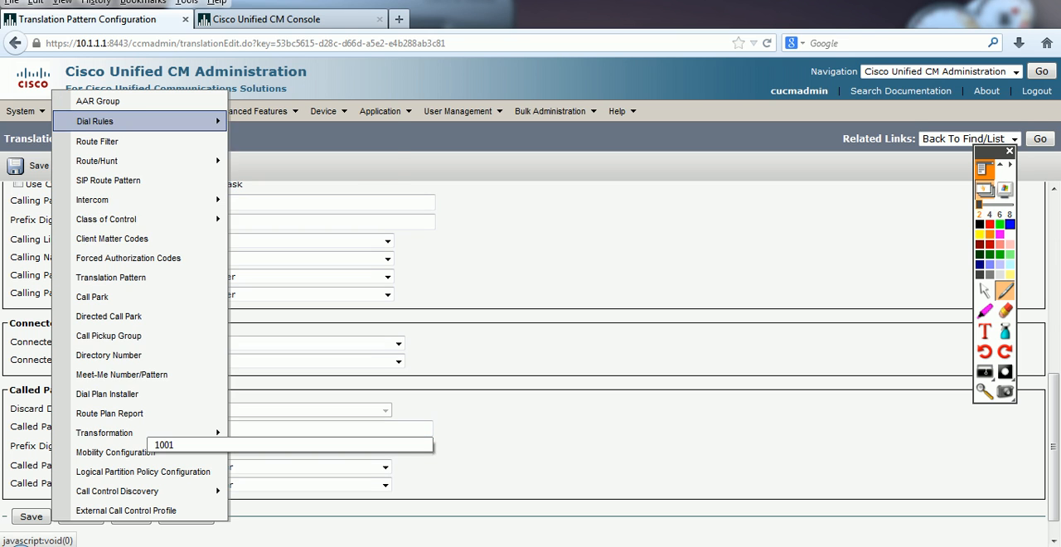
click(111, 411)
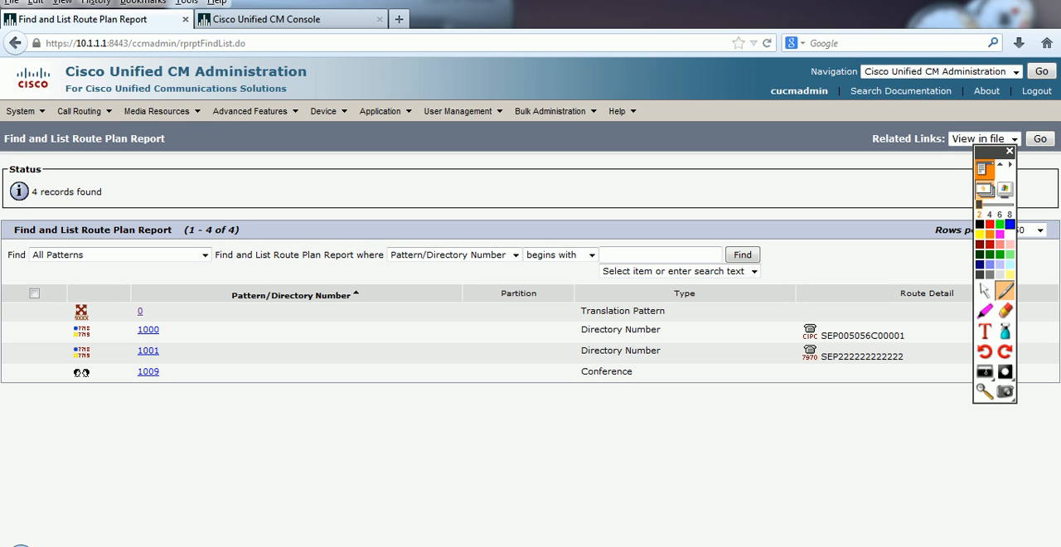
drag(161, 352, 137, 352)
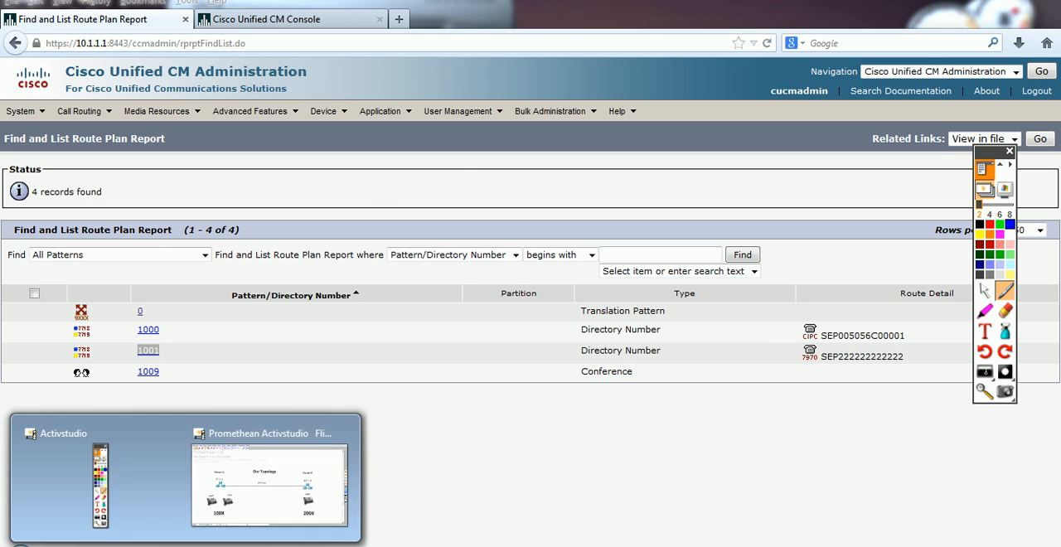
Step: Switch to the Activstudio flipchart, go to the "How it works..." page, and choose the red pen colour
click(277, 480)
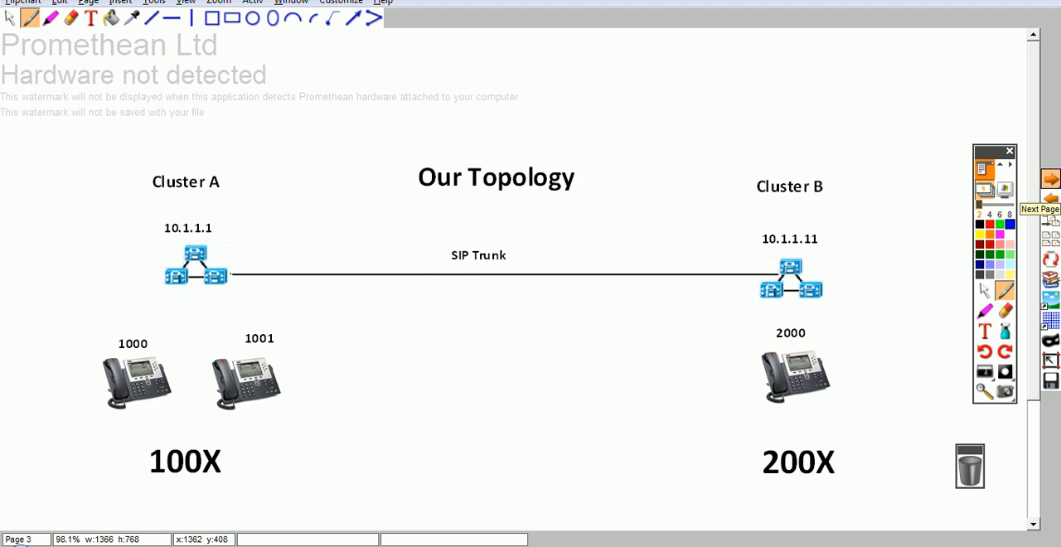
click(1050, 179)
click(990, 223)
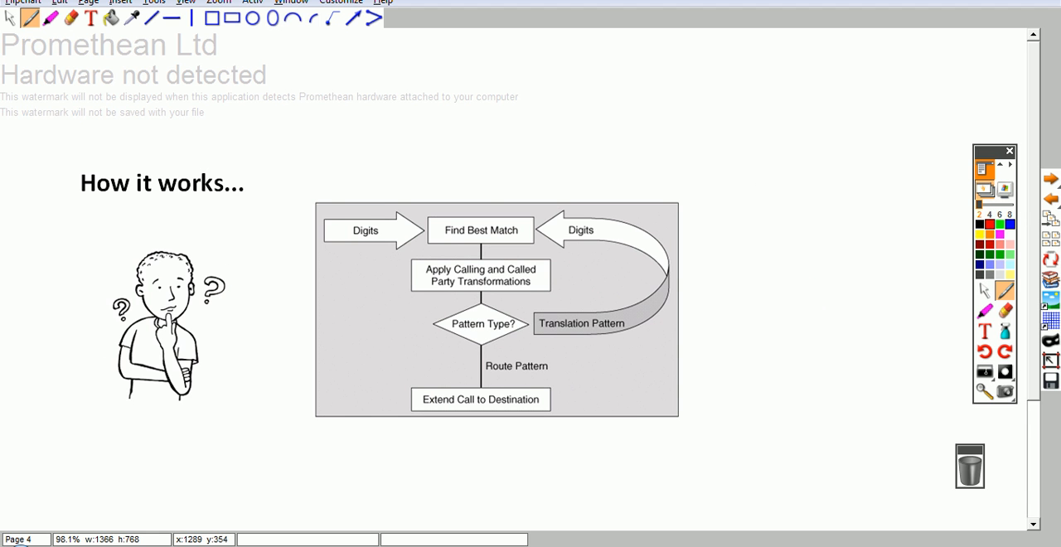
Step: Trace the call flow in red down the flowchart and around the Translation Pattern loop, and leave the flipchart
mouse_move(491, 201)
mouse_down()
mouse_move(493, 189)
mouse_move(493, 218)
mouse_move(484, 212)
mouse_up()
mouse_move(493, 242)
mouse_down()
mouse_move(494, 256)
mouse_move(504, 253)
mouse_move(496, 265)
mouse_up()
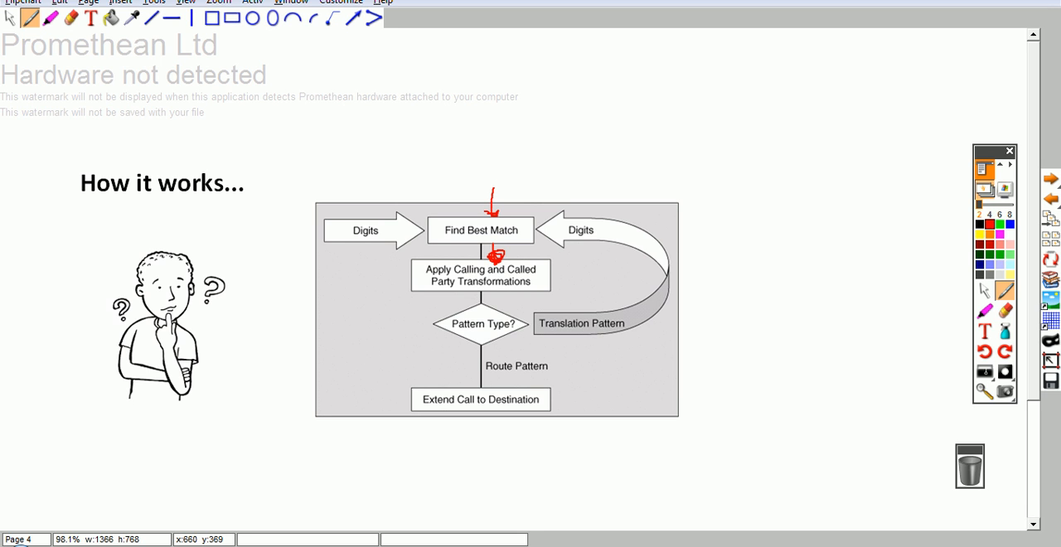
mouse_move(497, 300)
mouse_down()
mouse_move(497, 389)
mouse_move(487, 383)
mouse_up()
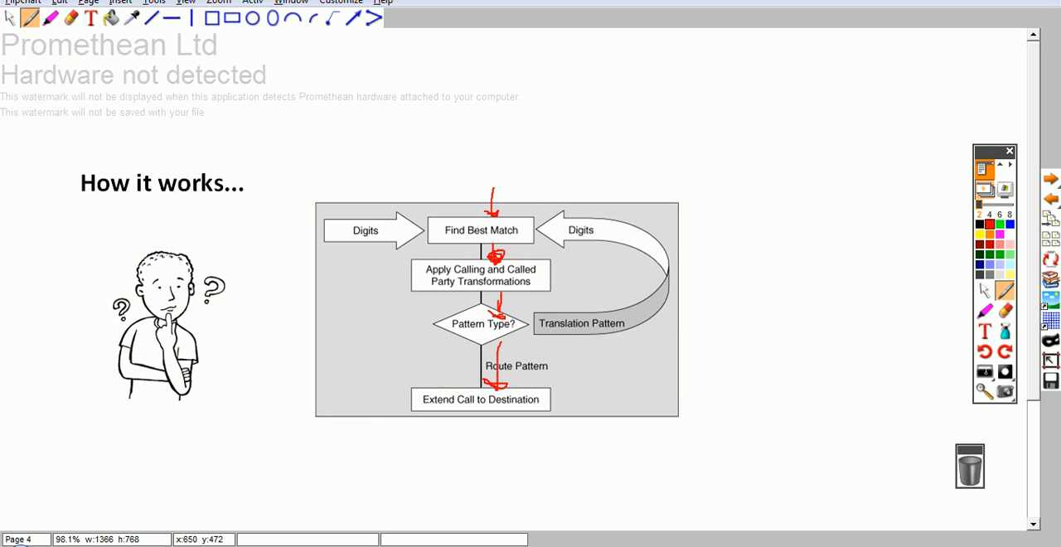
mouse_move(535, 337)
mouse_down()
mouse_move(566, 349)
mouse_move(671, 289)
mouse_move(569, 199)
mouse_move(546, 202)
mouse_move(547, 214)
mouse_up()
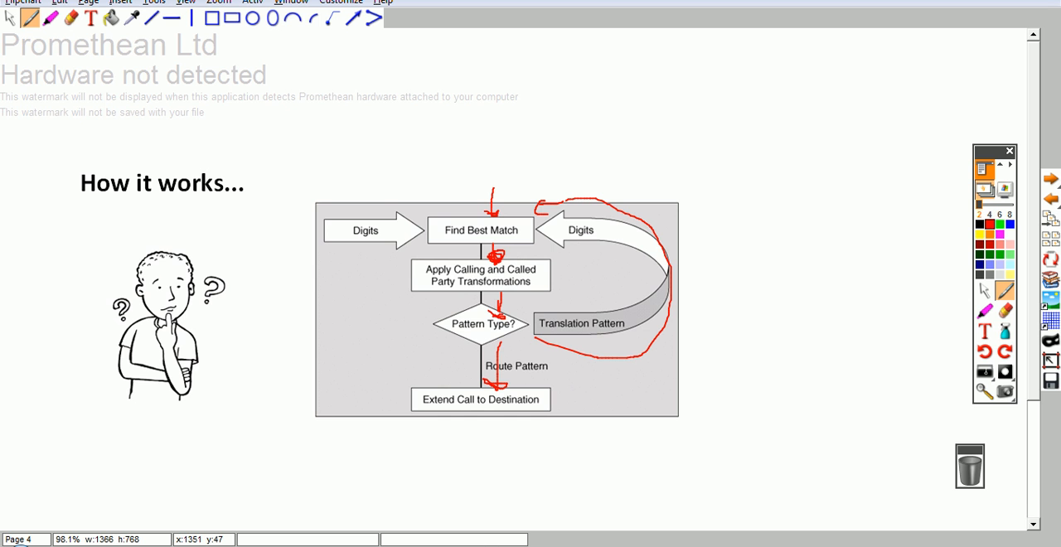
click(992, 1)
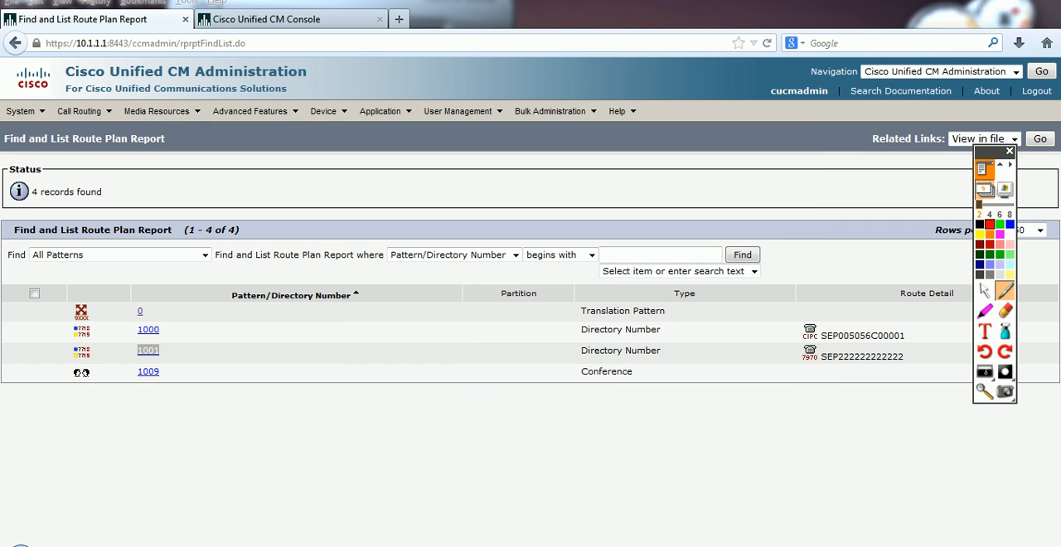
Step: Reopen translation pattern 0, change its Called Party Transform Mask to 999, and save the update
click(139, 311)
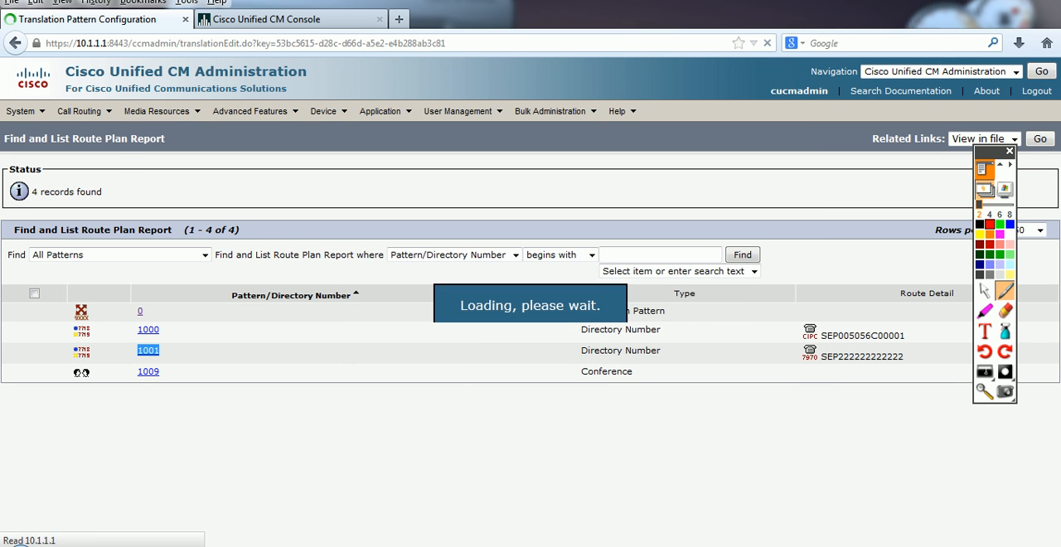
scroll(530, 364, down, 10)
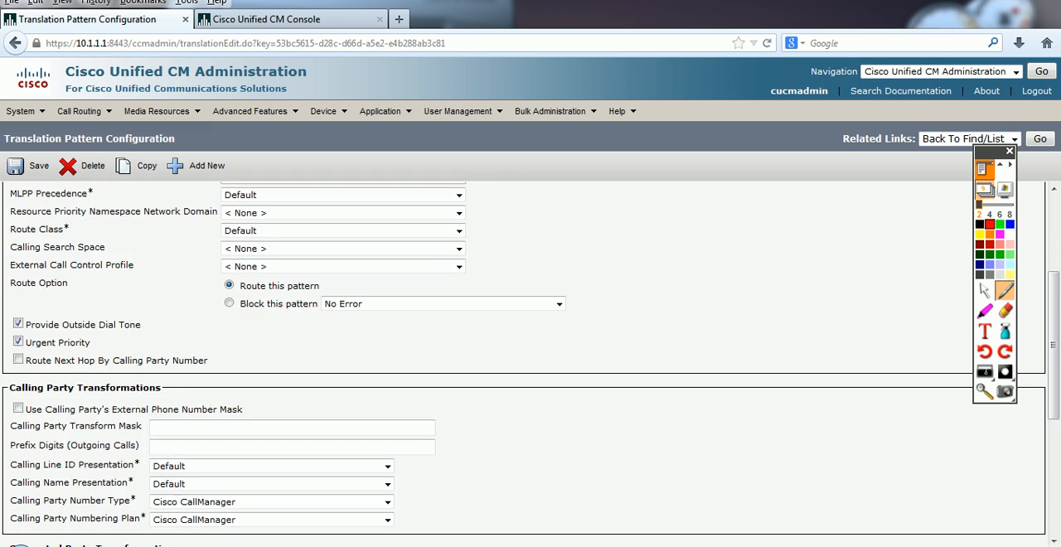
double_click(165, 402)
text(999)
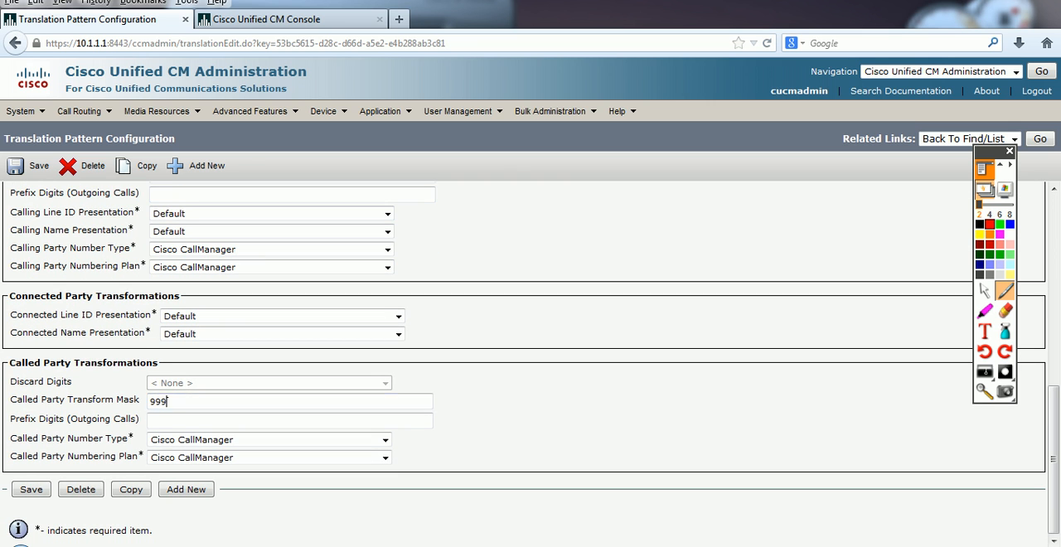
click(31, 489)
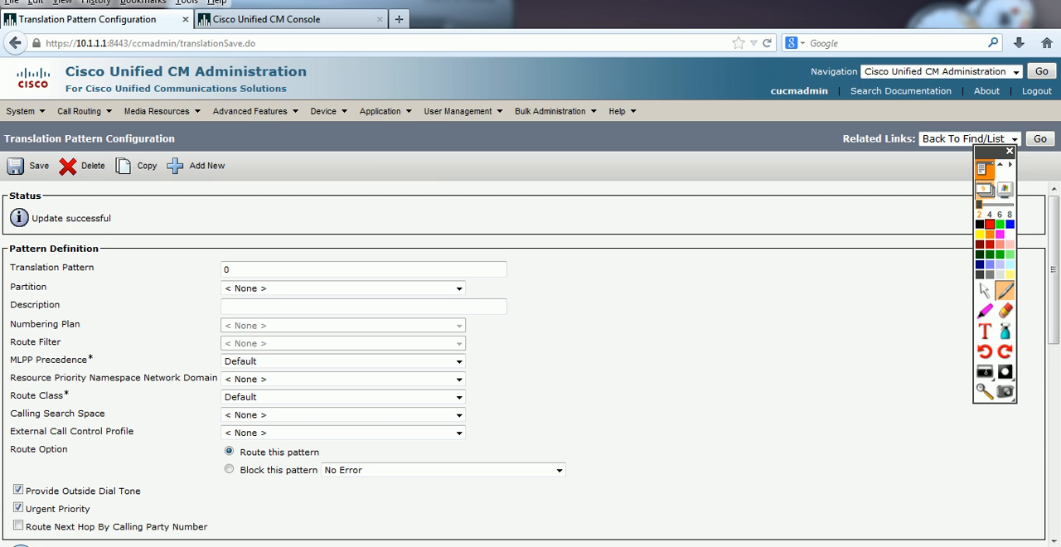
Step: Switch to softphone 1000, test dialling 0 with the updated pattern, and end the call
key(alt+Tab)
click(265, 206)
text(0)
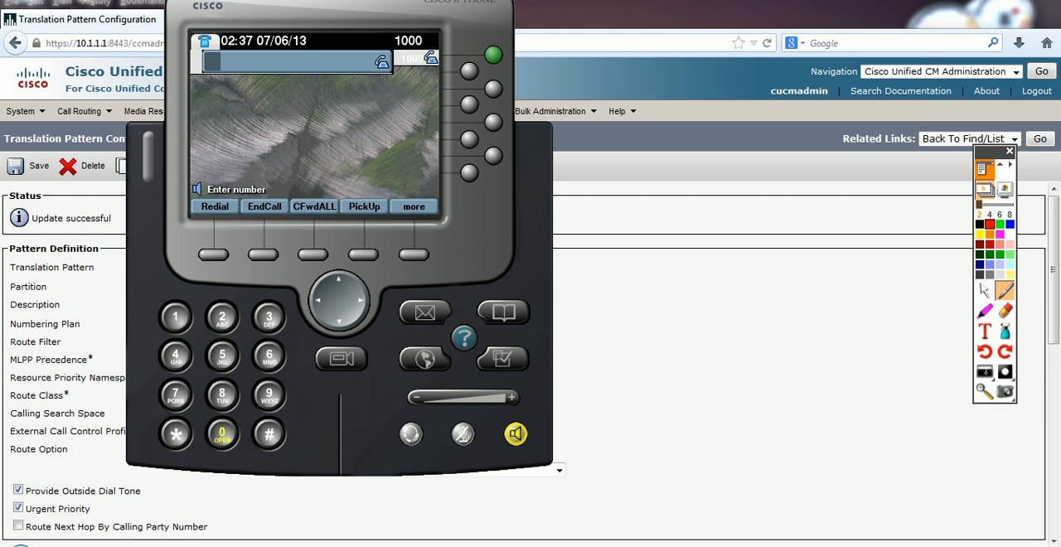
click(265, 207)
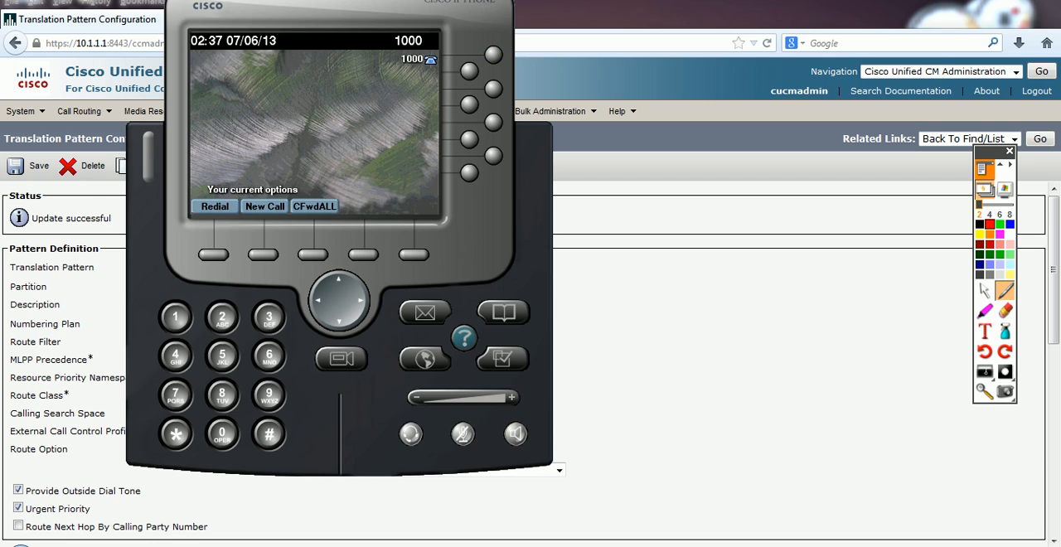
Step: Return to Cisco Unified CM Administration, start a new translation pattern, and set its Translation Pattern to 999
key(alt+Tab)
scroll(498, 357, down, 5)
double_click(158, 462)
click(152, 462)
click(199, 165)
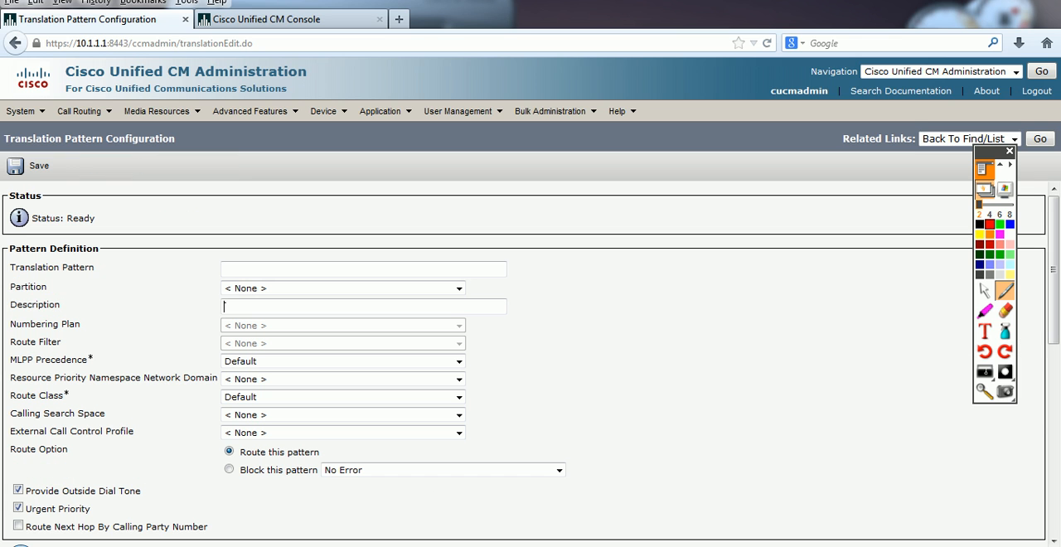
click(257, 270)
text(999)
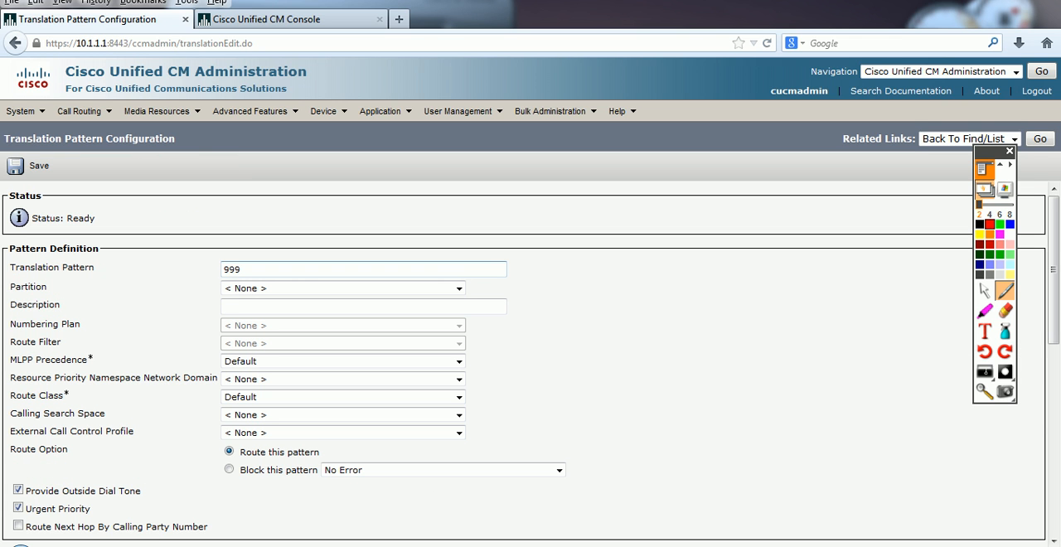
Step: Set the new pattern's Called Party Transform Mask to 1001 and save it
scroll(531, 348, down, 10)
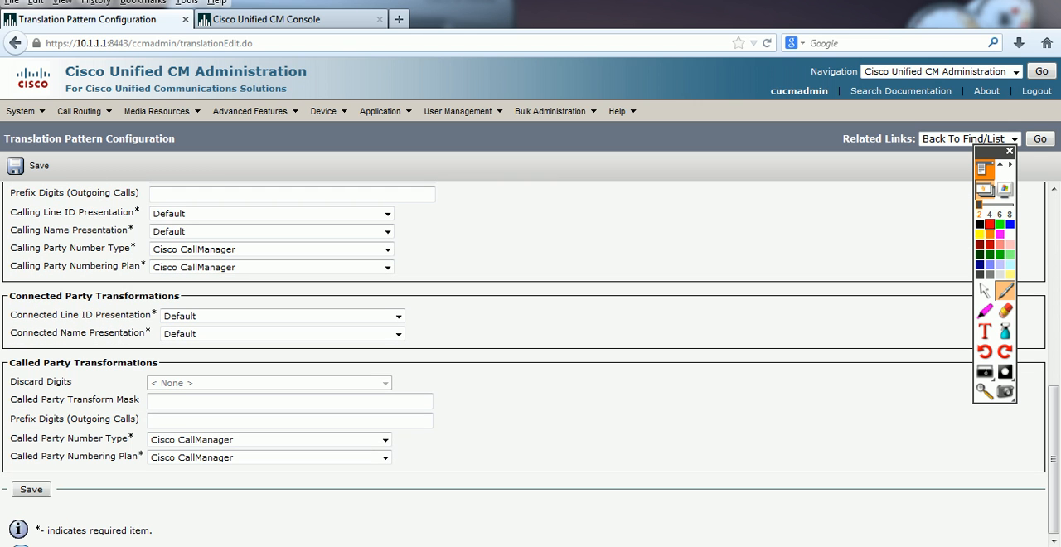
click(153, 401)
text(1001)
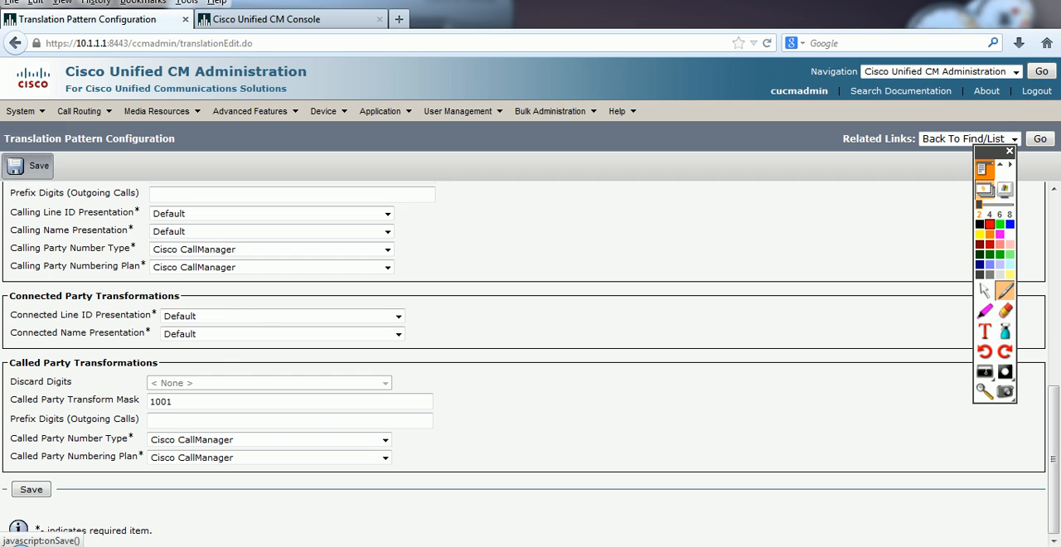
click(31, 166)
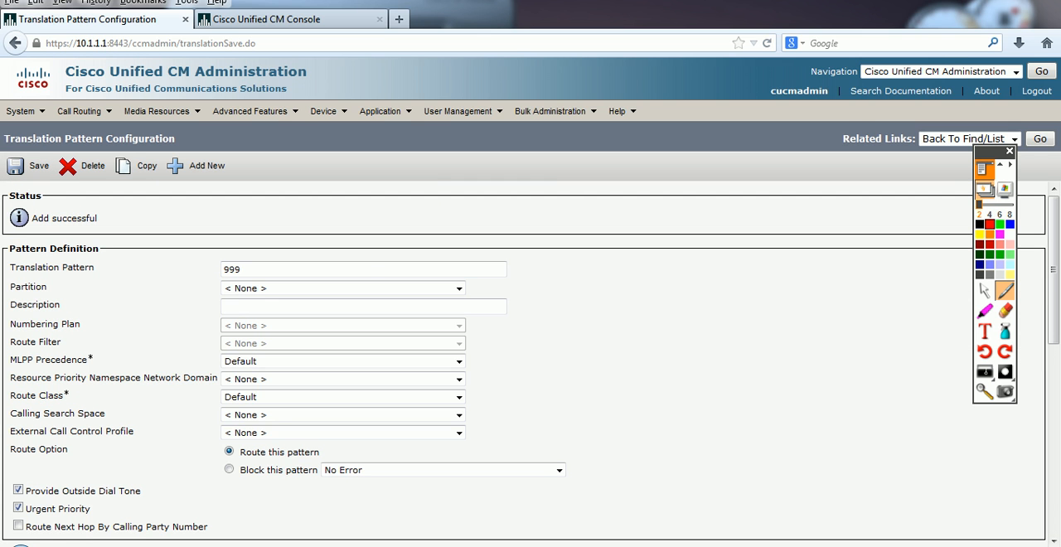
Step: Switch to the softphones, test dialling 0 from 1000 and place a test call from 1001, ending each call
key(alt+Tab)
key(alt+Tab)
click(223, 434)
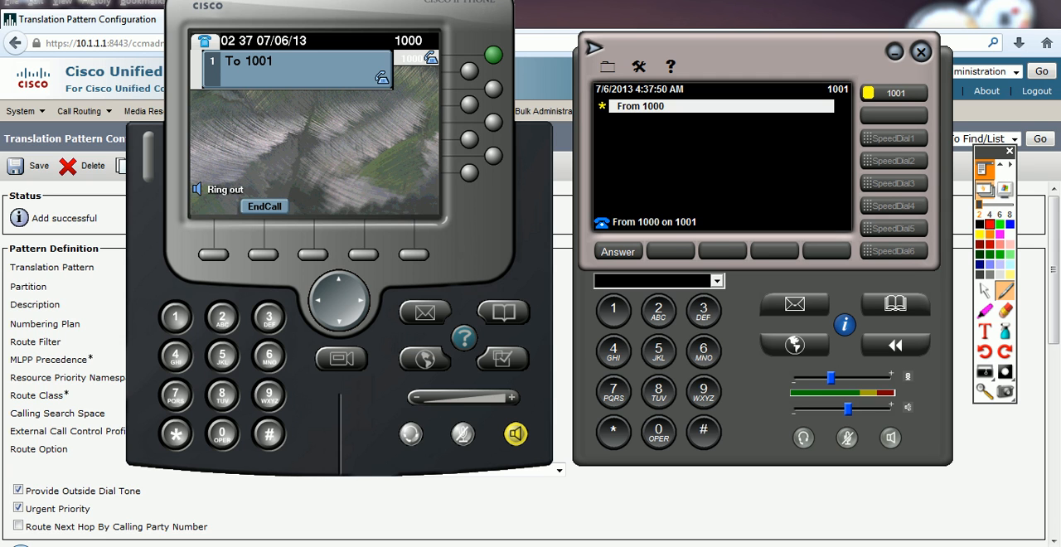
click(265, 206)
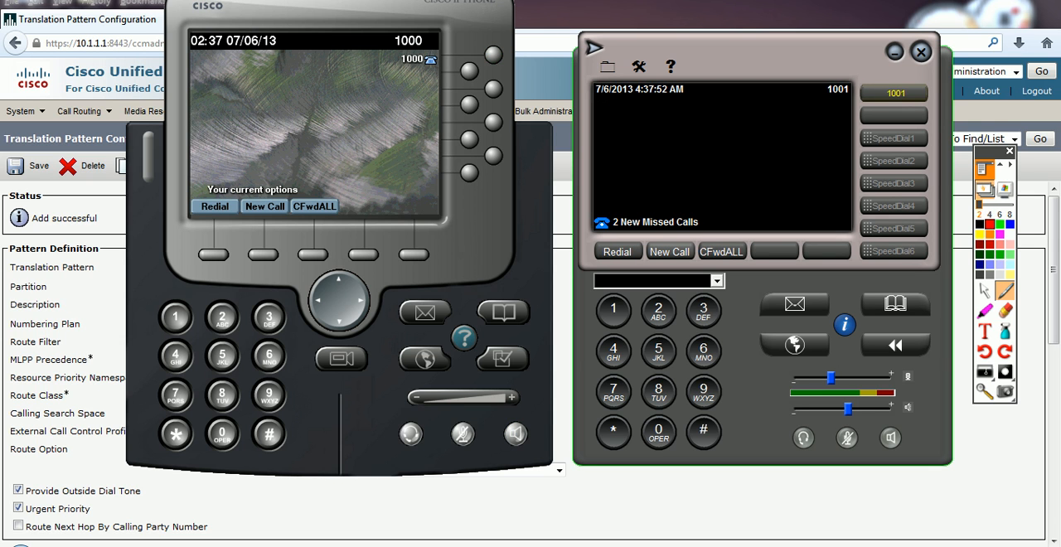
text(80)
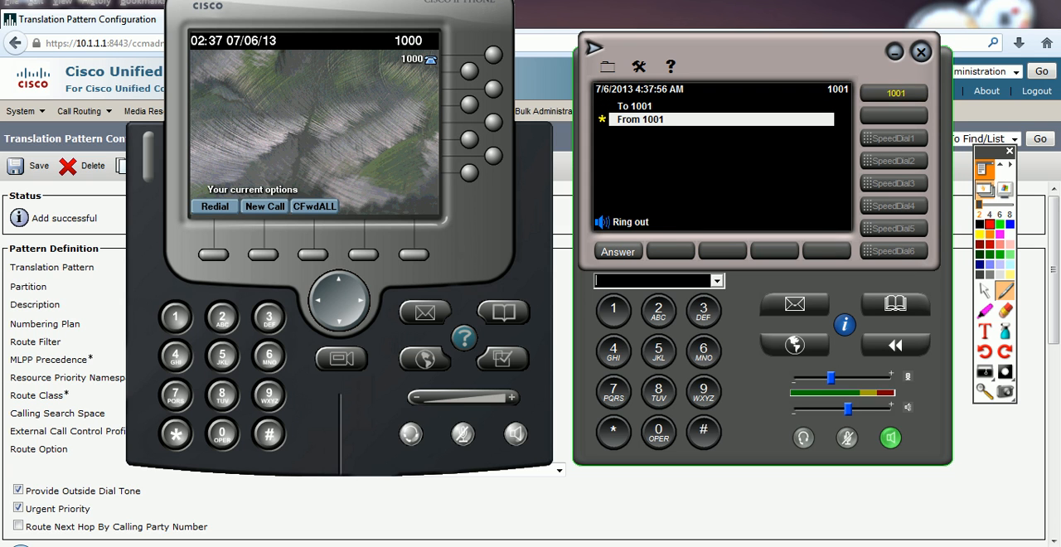
key(Escape)
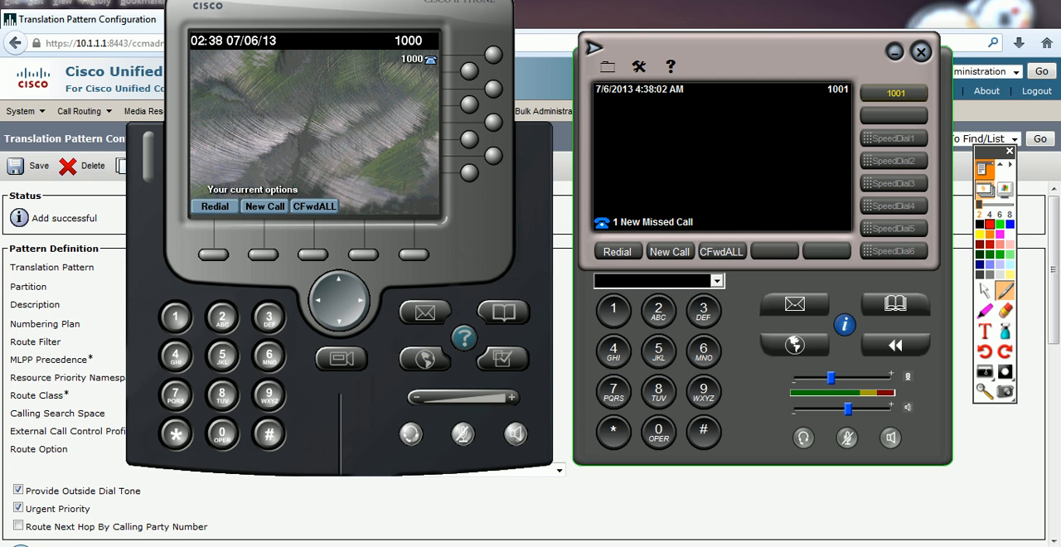
Step: Return to Cisco Unified CM Administration, open translation pattern 0 through the Route Plan Report, and check its Called Party Transform Mask
key(alt+Tab)
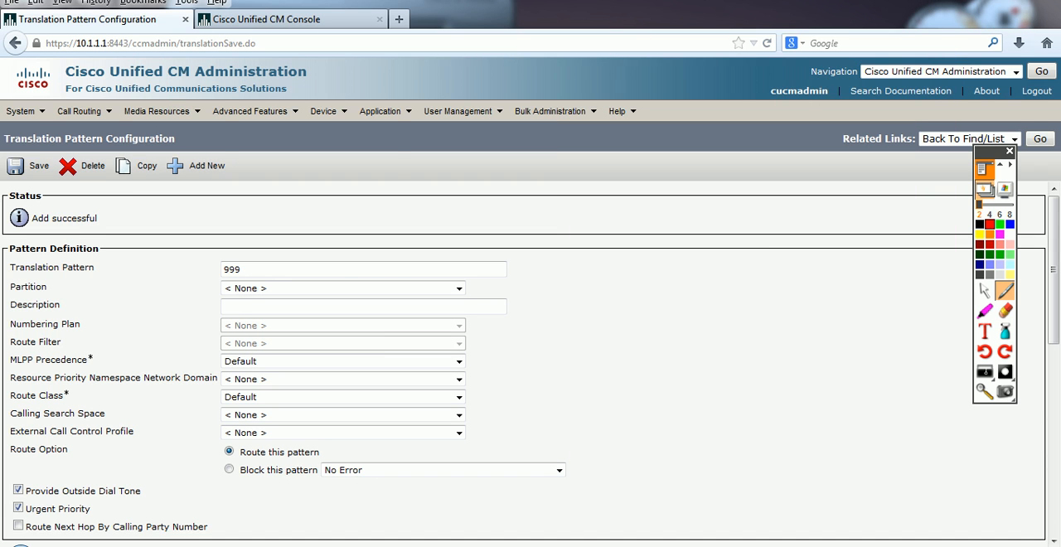
click(78, 111)
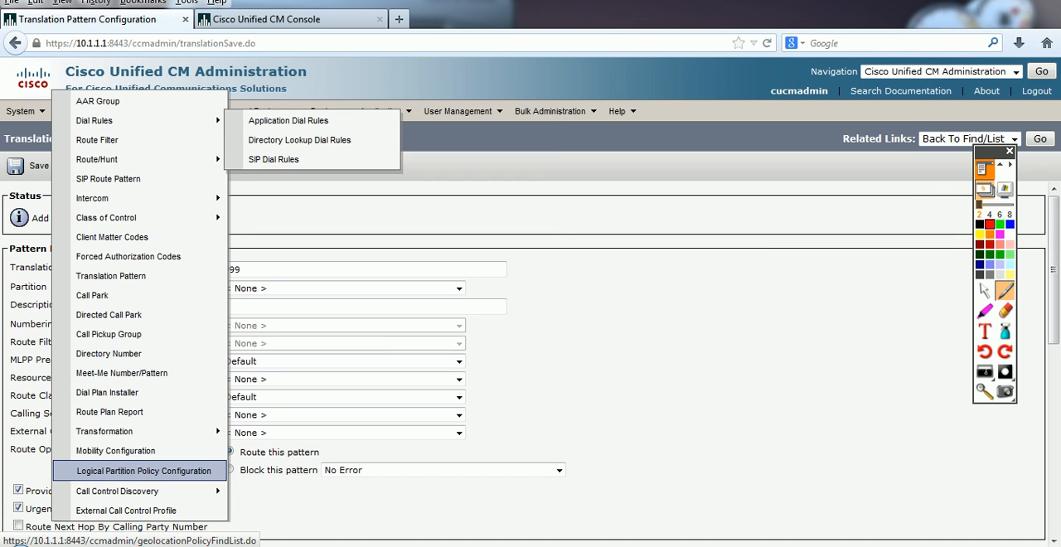
click(110, 412)
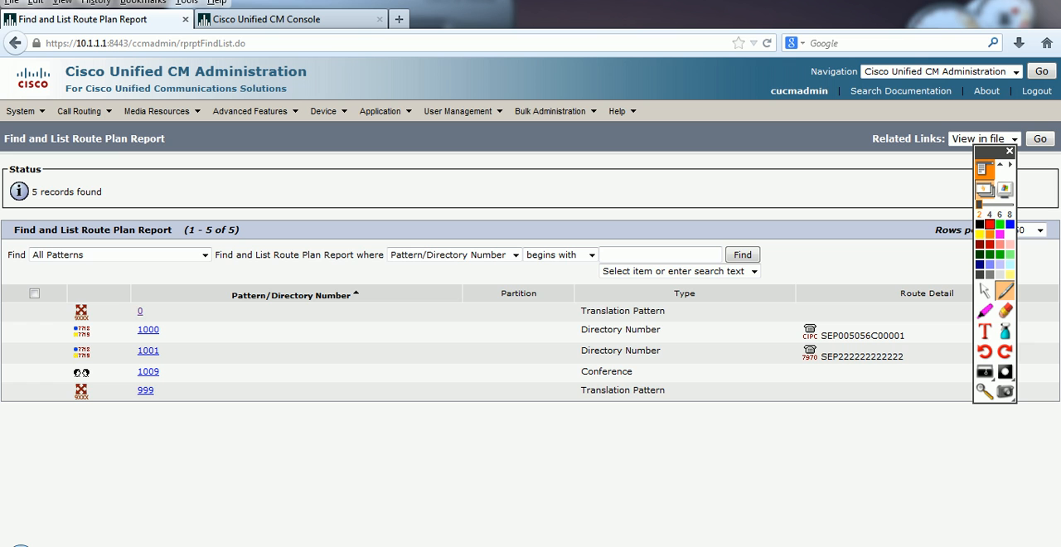
click(139, 310)
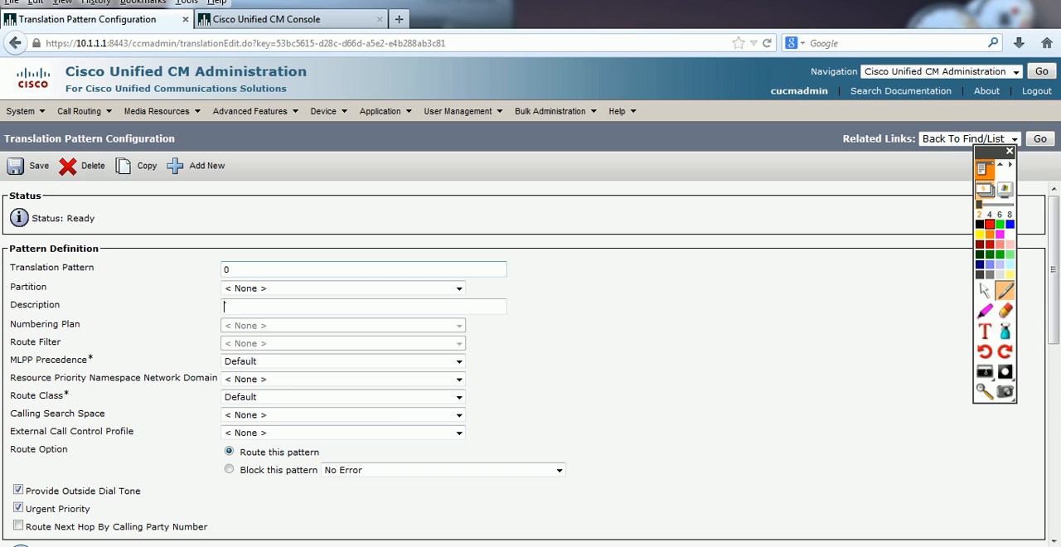
scroll(530, 348, down, 5)
scroll(530, 348, down, 4)
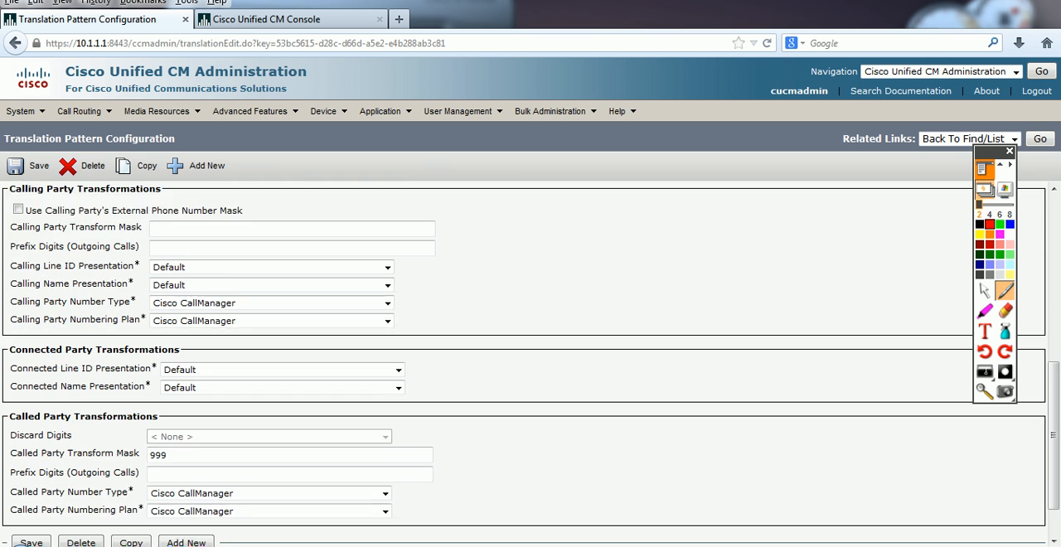
double_click(159, 402)
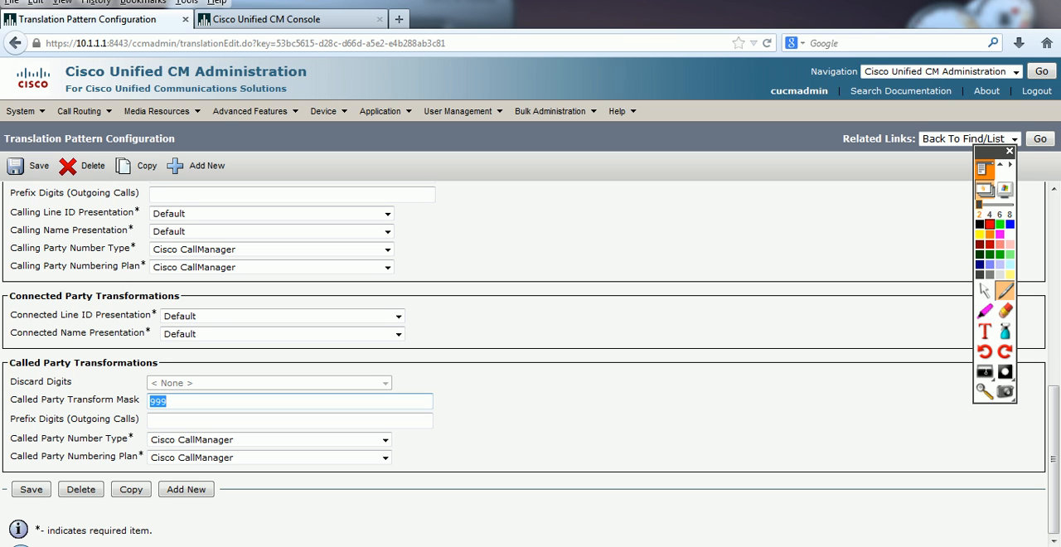
Step: Reopen the Route Plan Report, open translation pattern 999, and check its Called Party Transform Mask
click(84, 112)
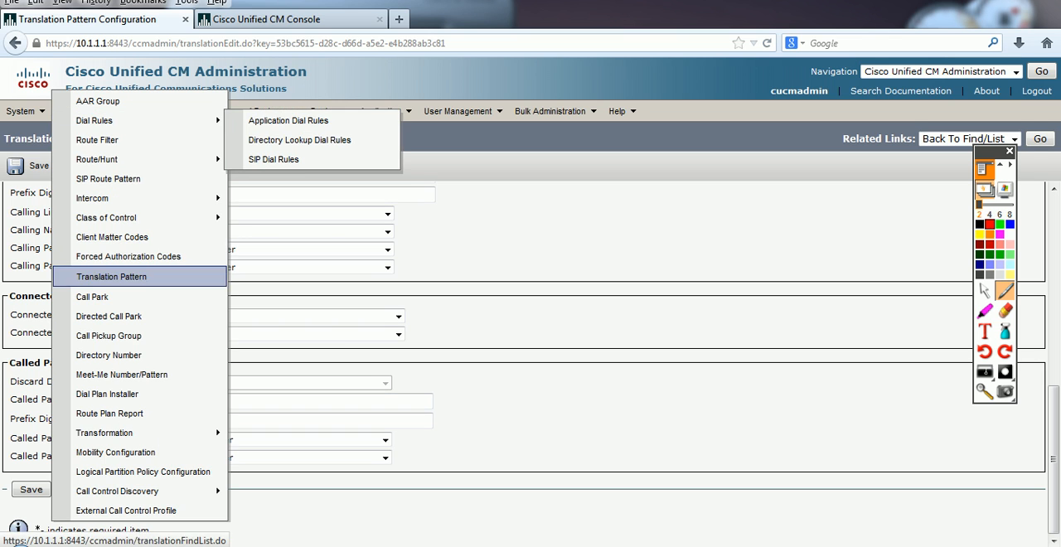
click(110, 413)
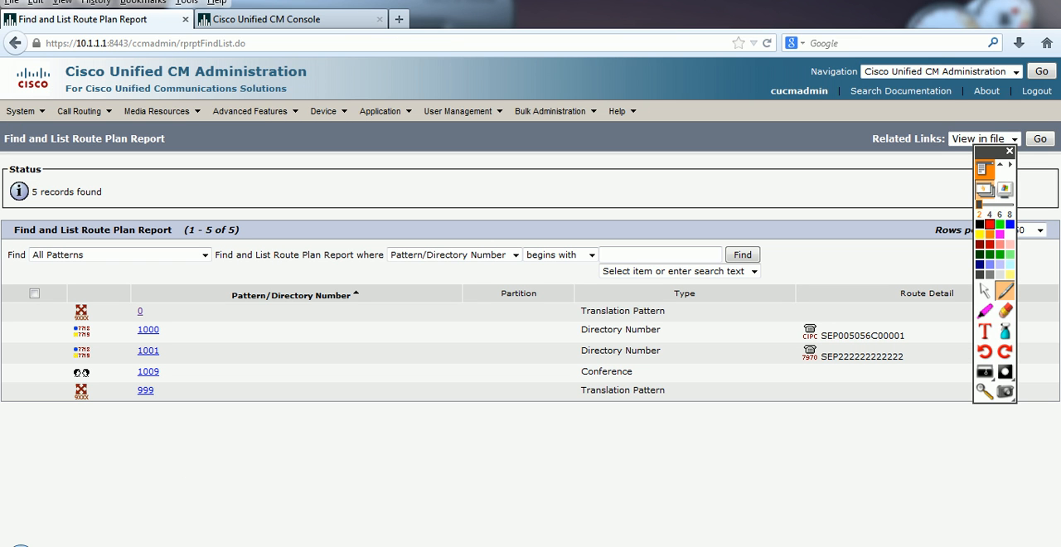
click(145, 390)
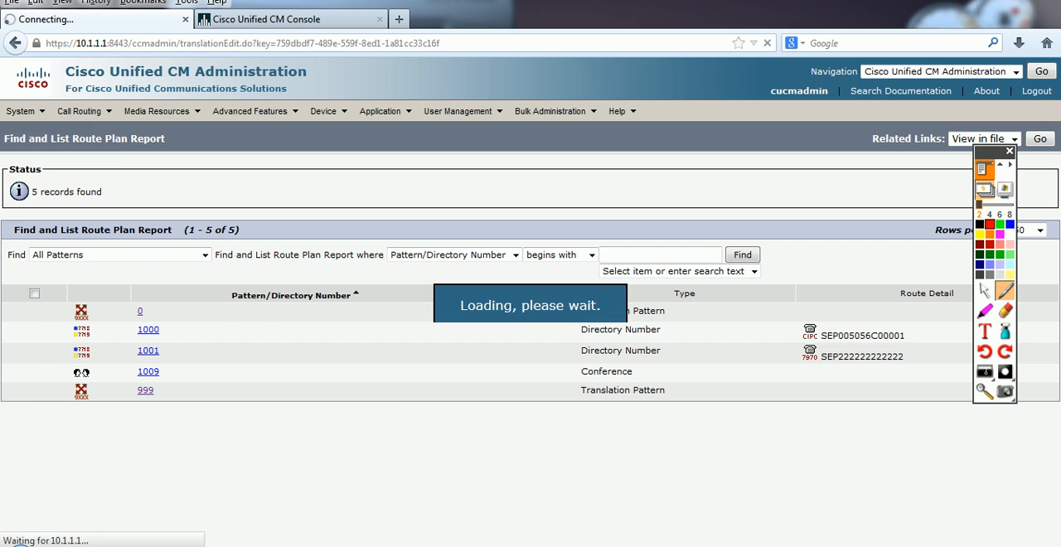
scroll(459, 398, down, 7)
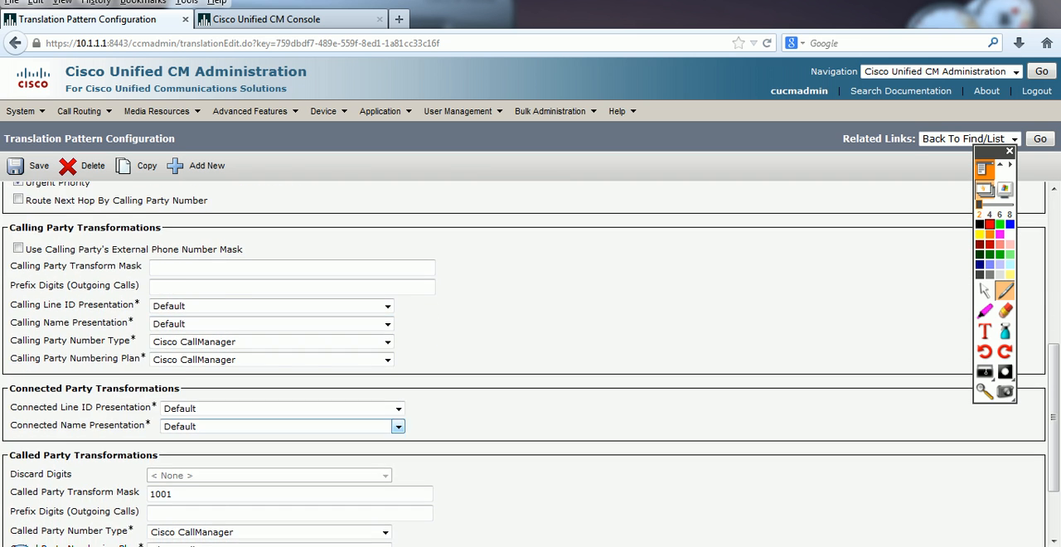
scroll(530, 365, down, 3)
double_click(162, 402)
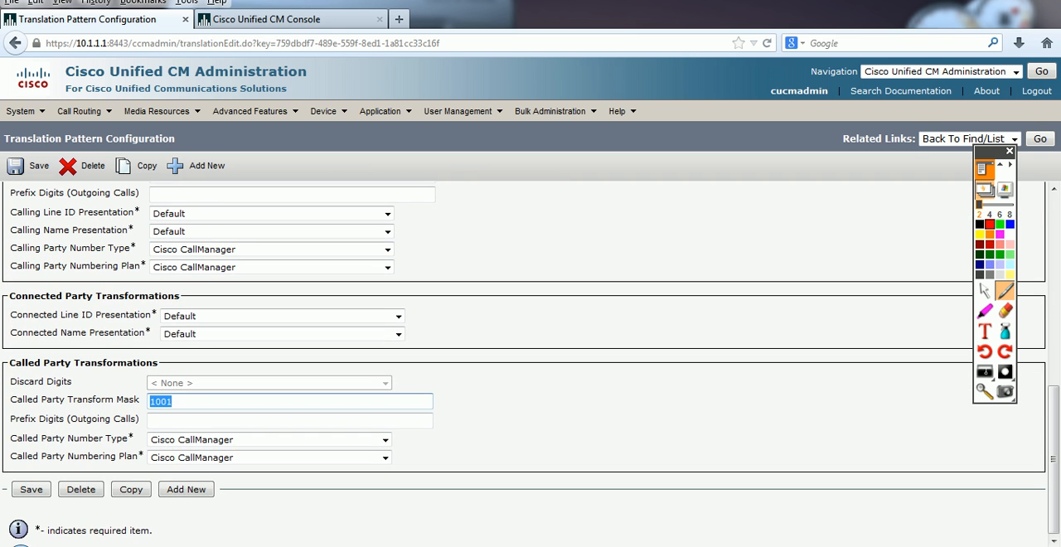
Step: Go back to the Route Plan Report and examine the directory number 1001 entry
click(79, 111)
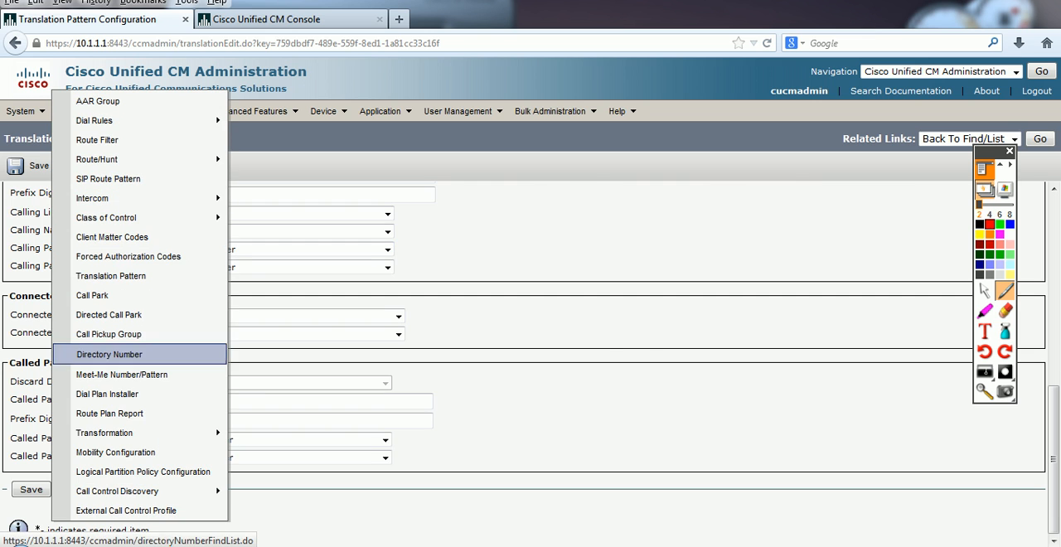
click(110, 413)
drag(163, 351, 136, 351)
click(178, 351)
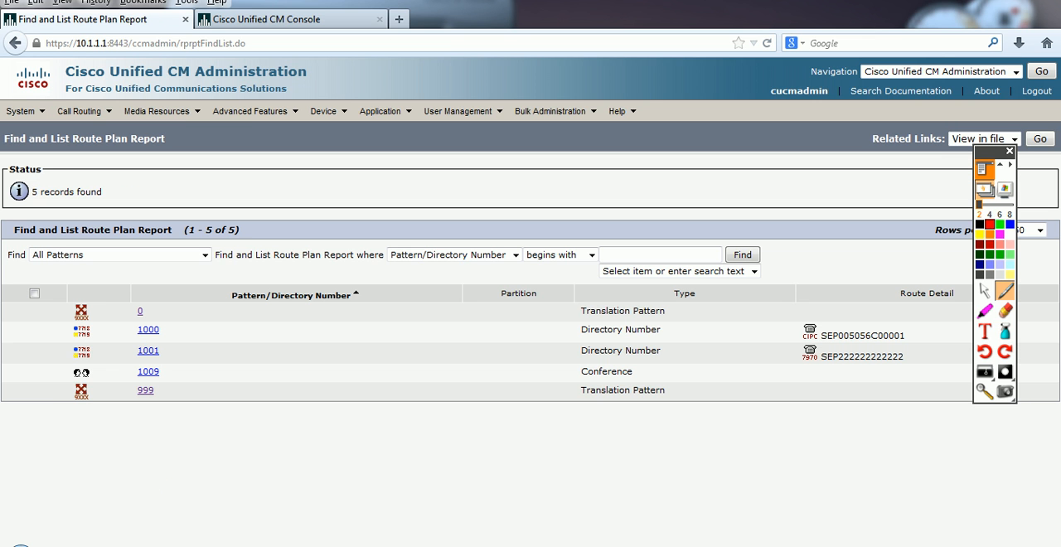
Step: Switch to the Activstudio flipchart, advance to the "Transform Mask" page, and leave the flipchart
click(186, 546)
click(269, 481)
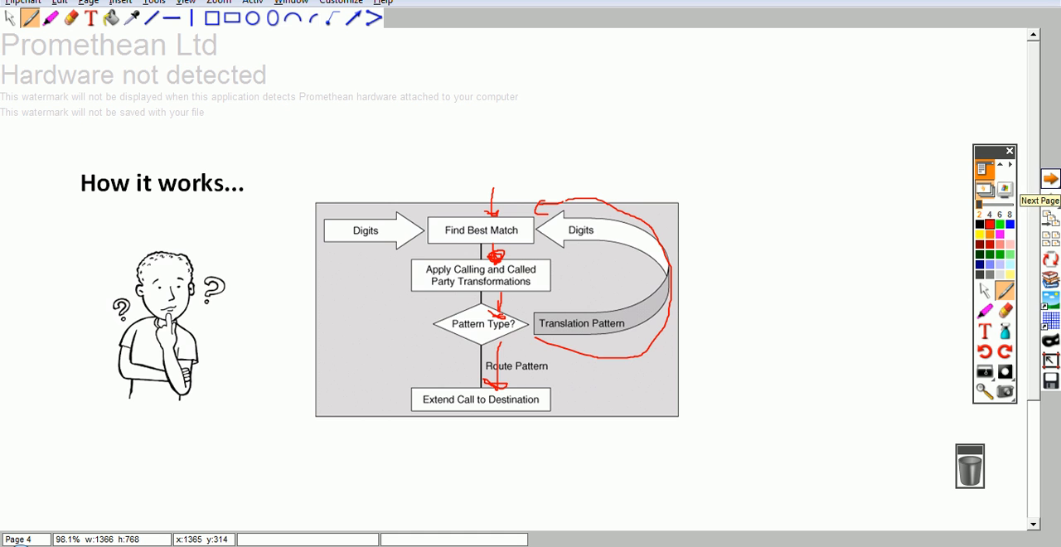
click(1051, 179)
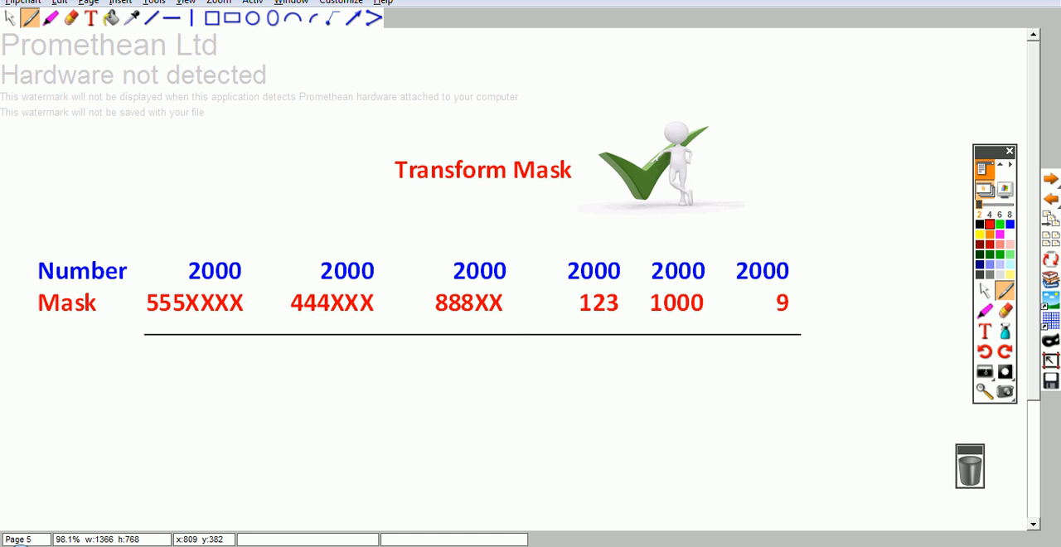
click(985, 1)
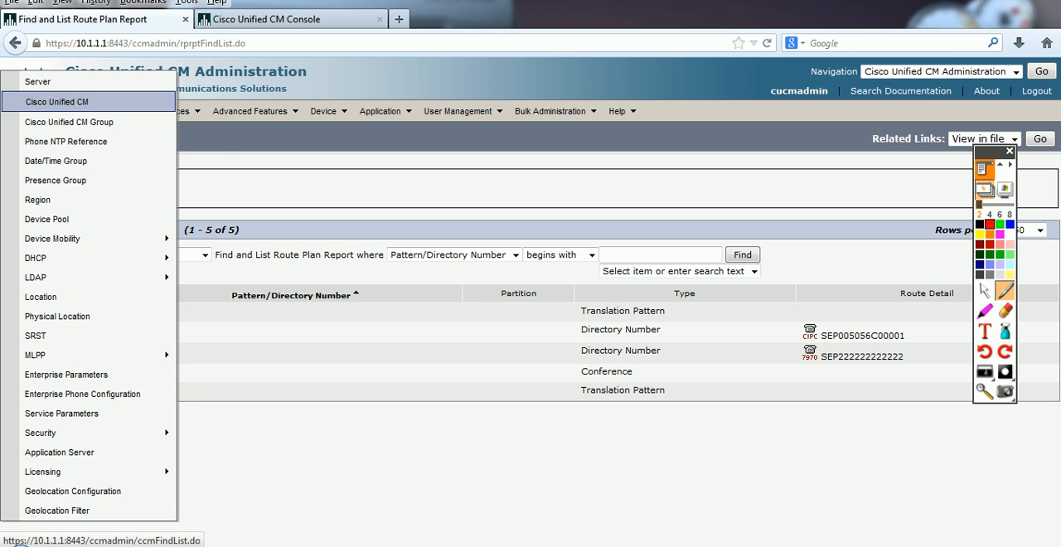
Step: Open translation pattern 999 from the Route Plan Report and delete it permanently
mouse_move(79, 111)
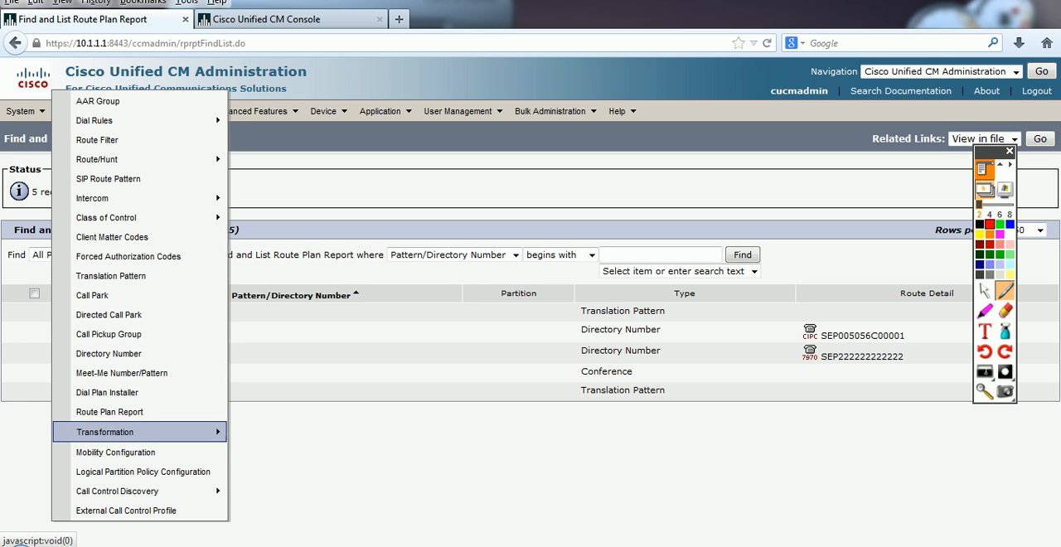
click(111, 276)
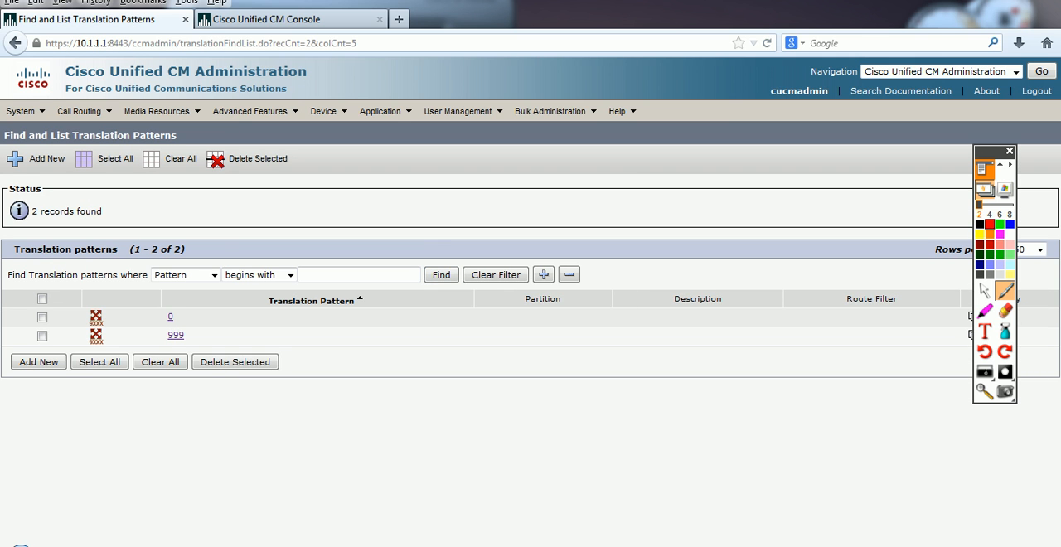
mouse_move(80, 111)
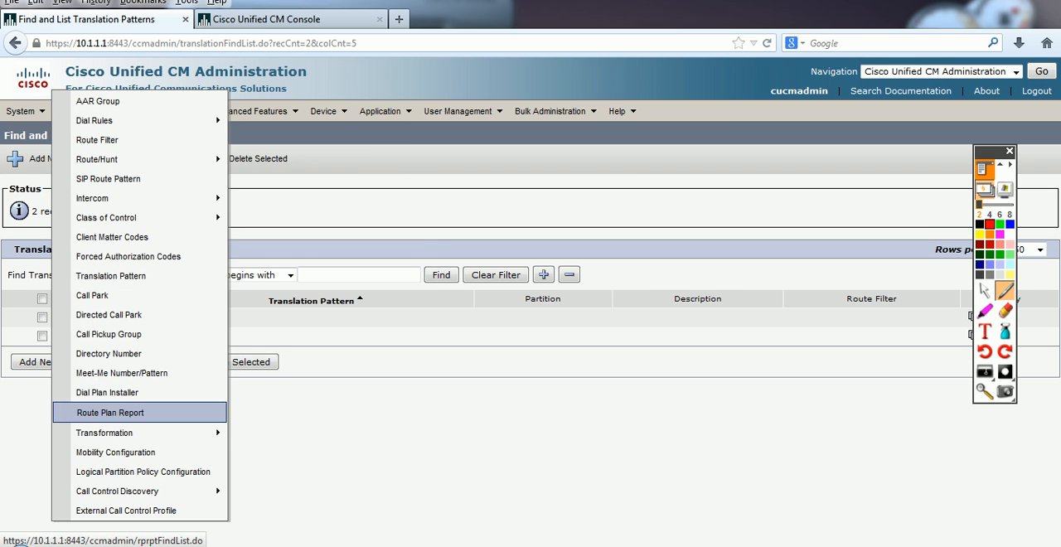
click(111, 411)
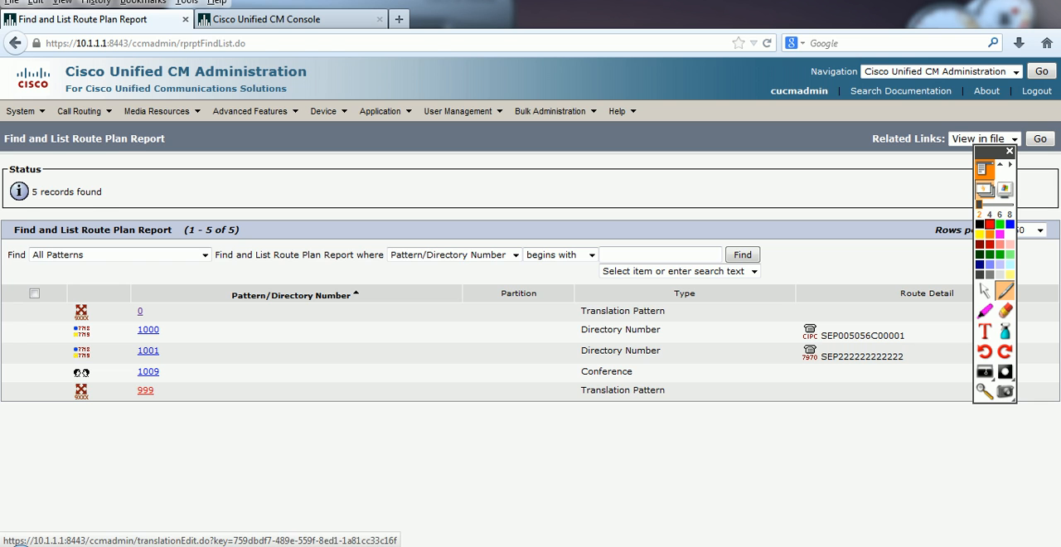
click(145, 389)
click(85, 166)
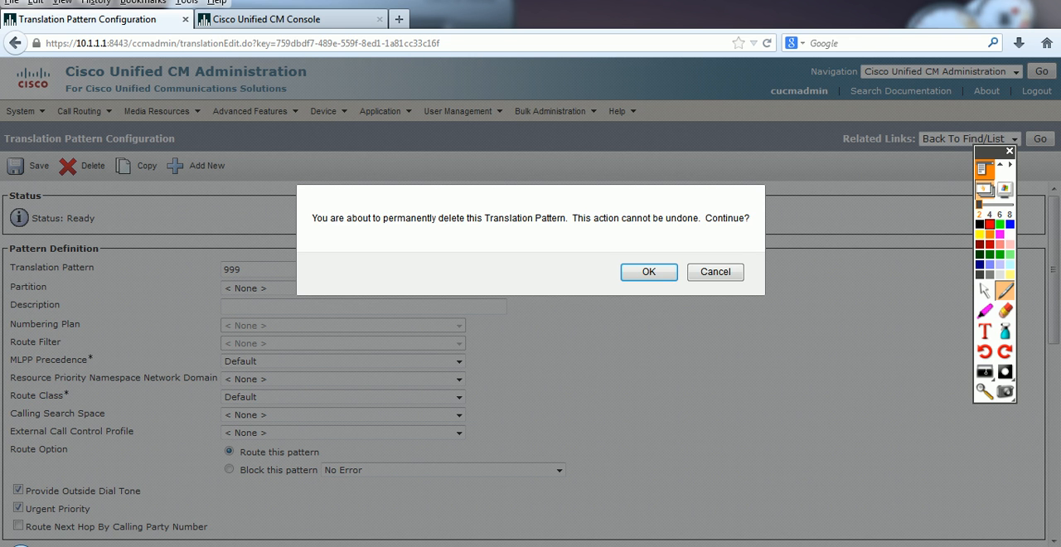
key(Return)
Step: Find the remaining translation patterns, open pattern 0, set its Called Party Transform Mask to 1001, and save it
click(441, 272)
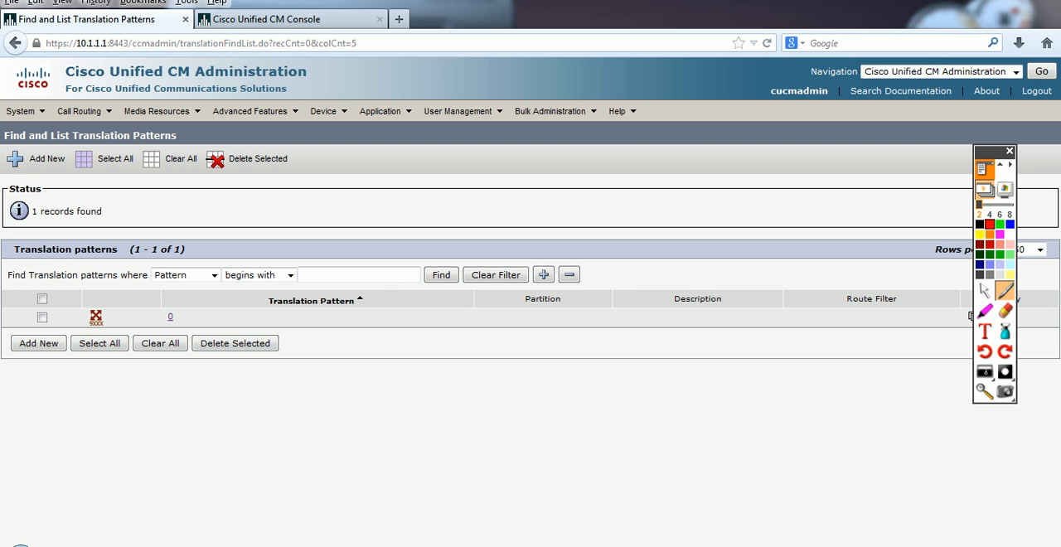
click(170, 316)
scroll(524, 361, down, 6)
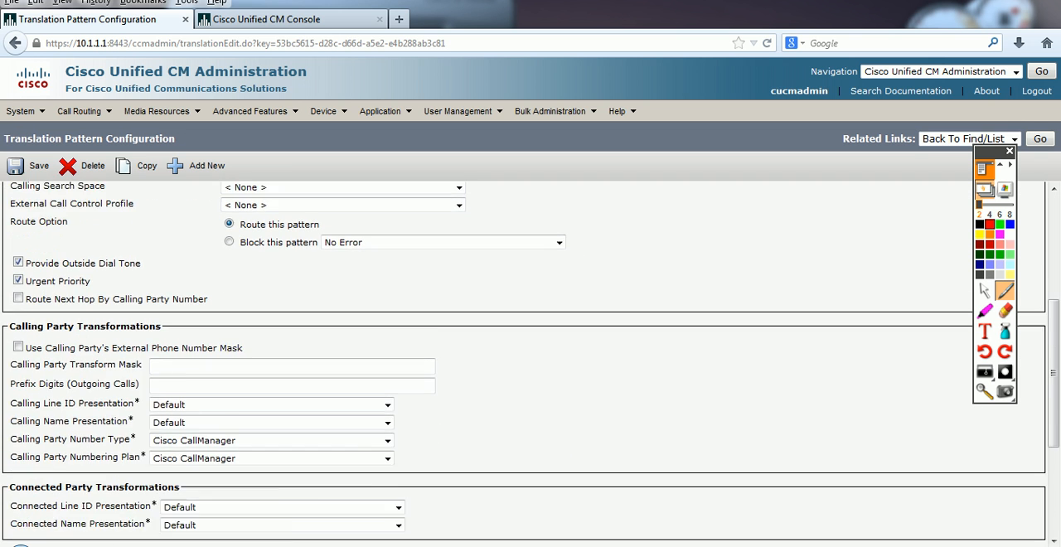
drag(169, 462, 143, 462)
text(1001)
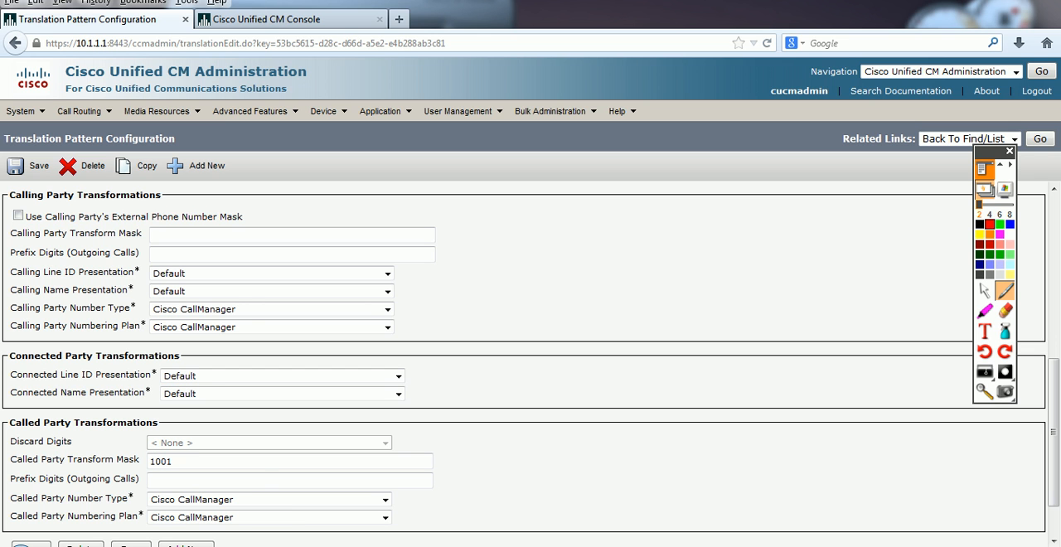
click(29, 165)
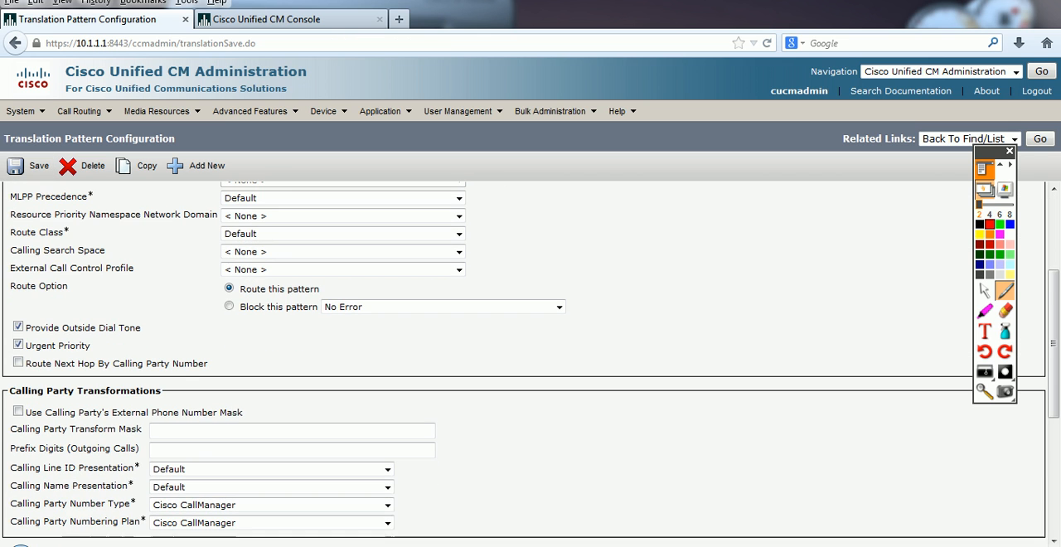
Step: Switch to softphone 1000 and test dialling 0 with the restored mask
scroll(530, 364, up, 2)
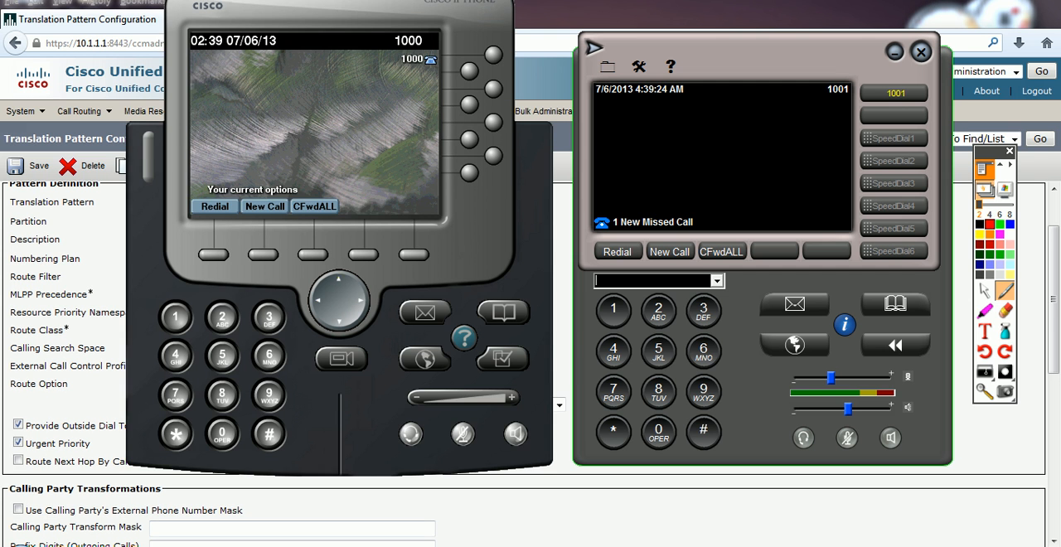
click(264, 206)
click(220, 432)
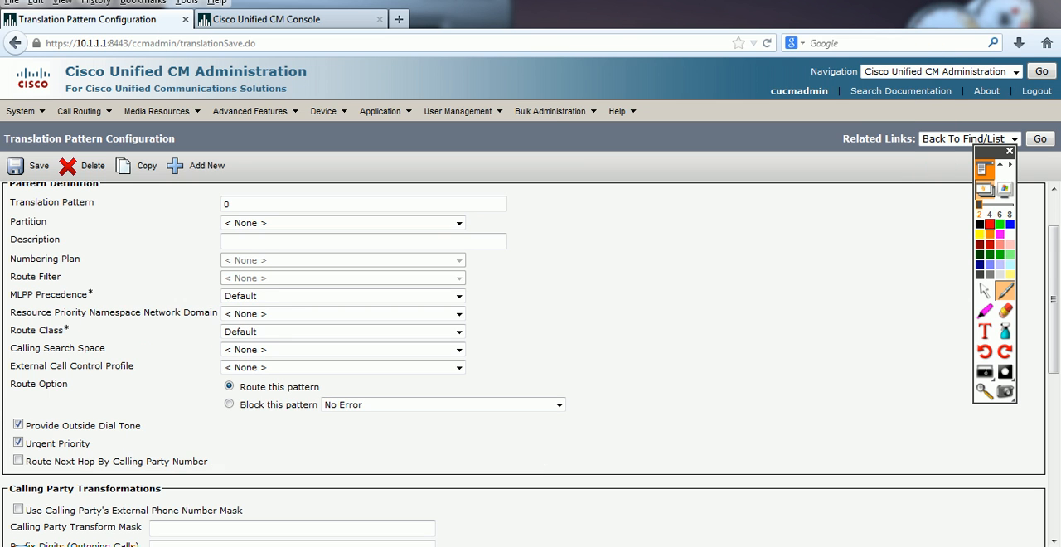
Step: Set pattern 0's Calling Party Transform Mask to 8080 and save the translation pattern
scroll(531, 365, up, 2)
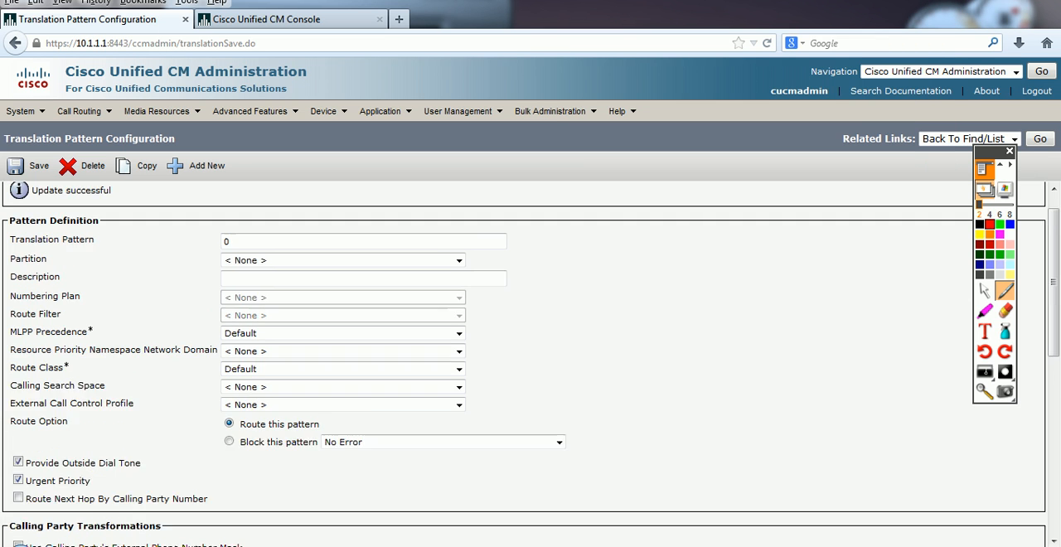
scroll(531, 365, down, 5)
drag(9, 391, 46, 392)
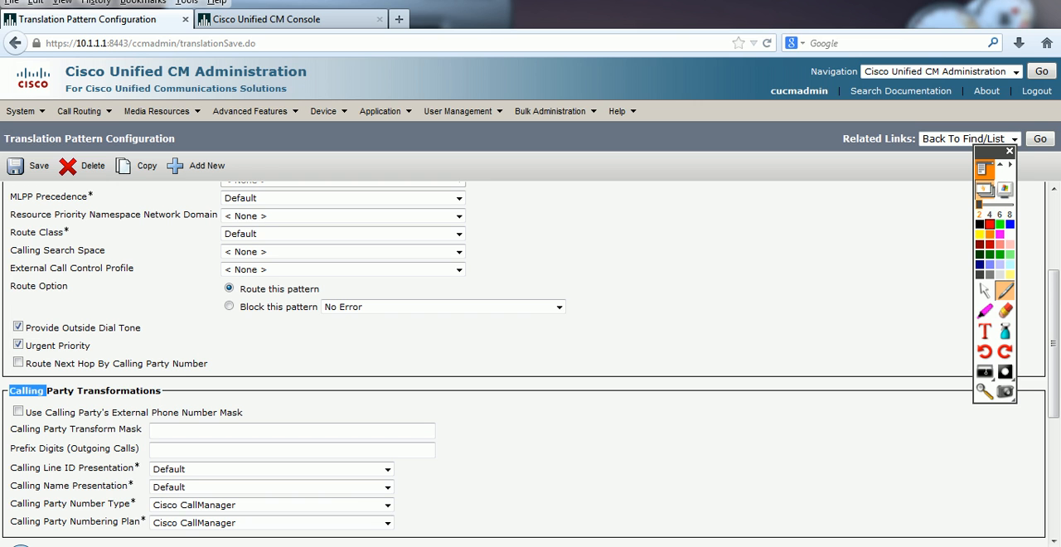
scroll(531, 364, down, 2)
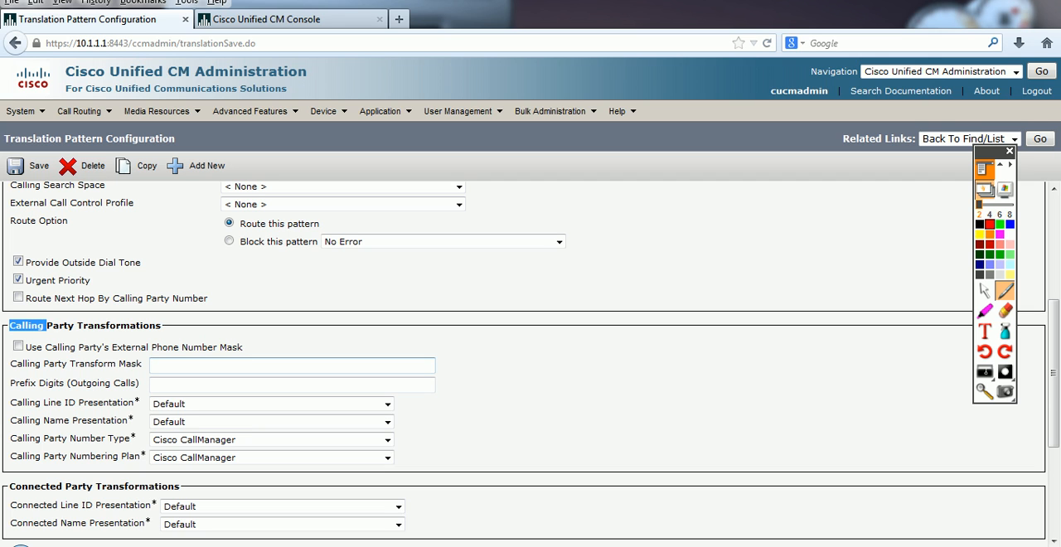
click(292, 365)
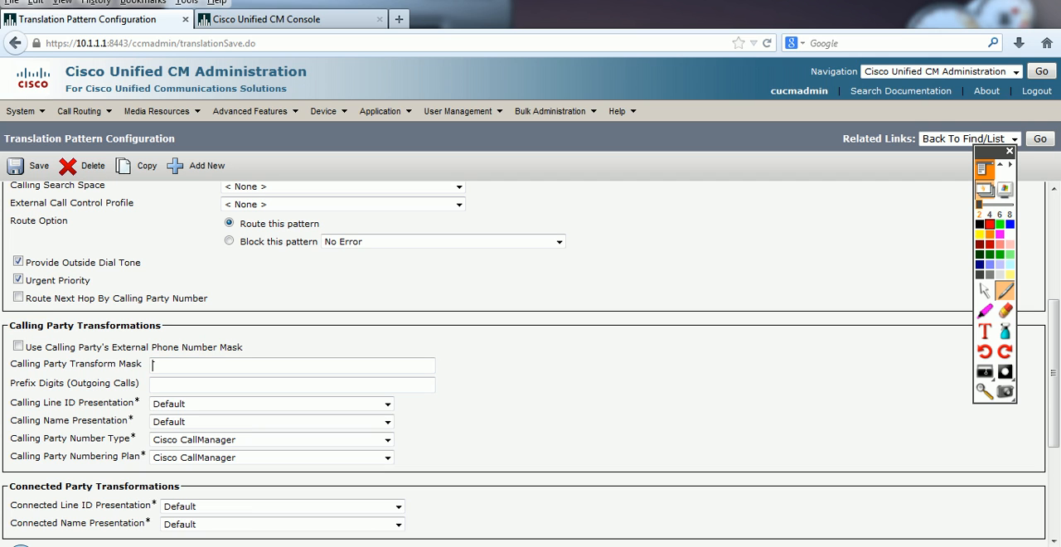
text(8080)
click(30, 166)
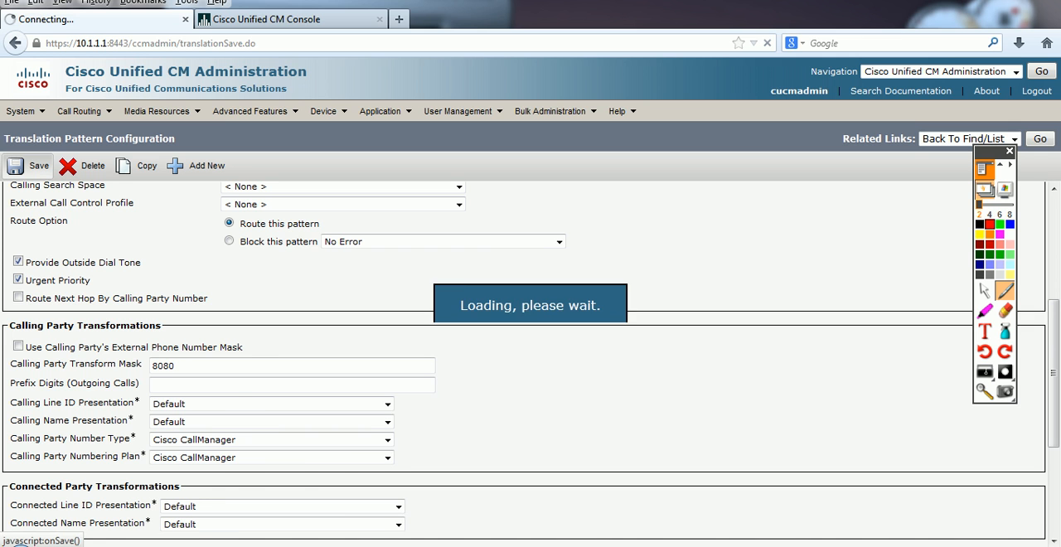
Step: Switch to softphone 1000, test dialling 0 with the new calling party mask, and end the call
key(alt+Tab)
key(alt+Tab)
click(260, 251)
text(001)
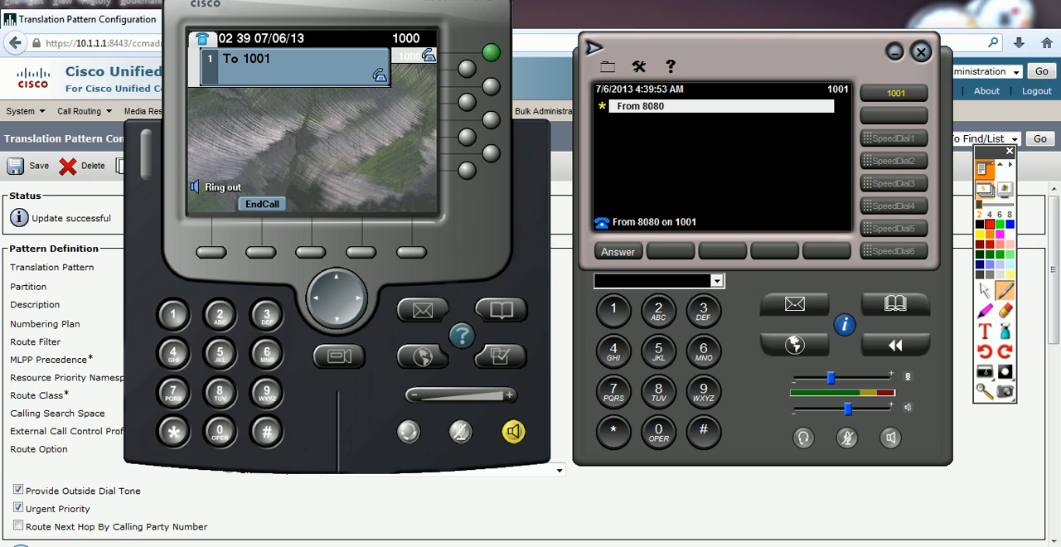
click(262, 204)
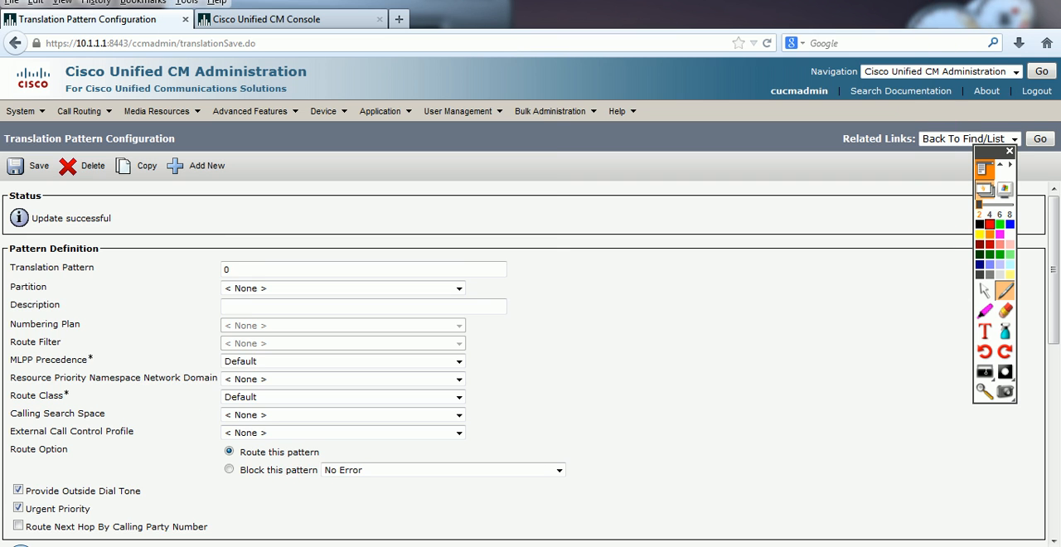
Step: Review pattern 0's calling and called party transform masks, and switch to the Activstudio flipchart
scroll(531, 332, down, 2)
scroll(387, 294, down, 6)
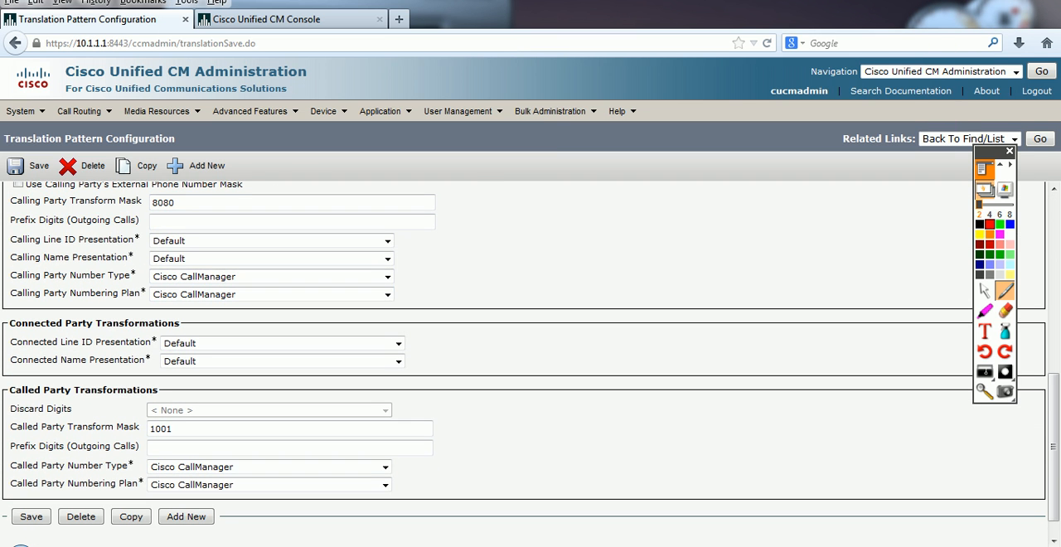
mouse_move(277, 546)
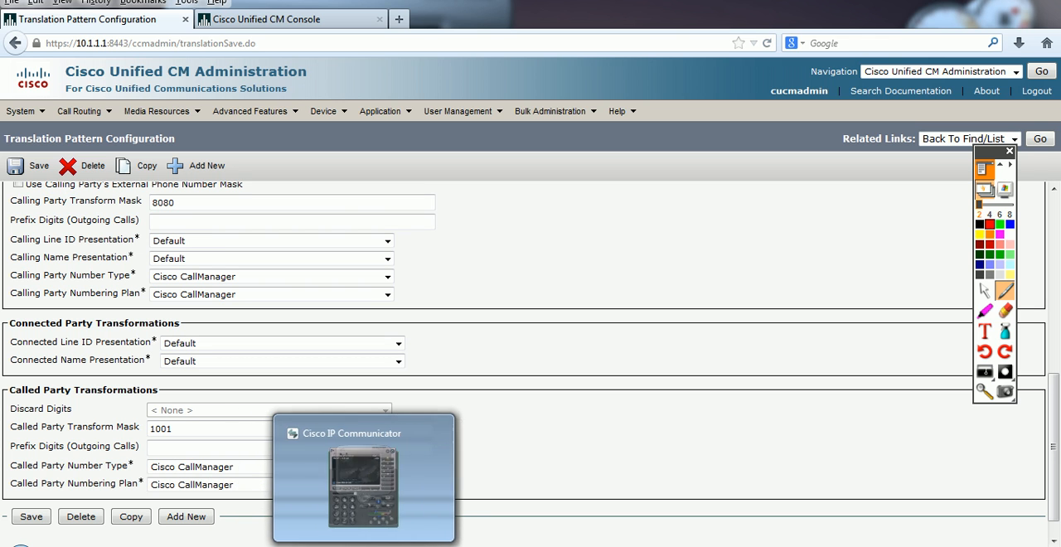
mouse_move(186, 546)
click(272, 481)
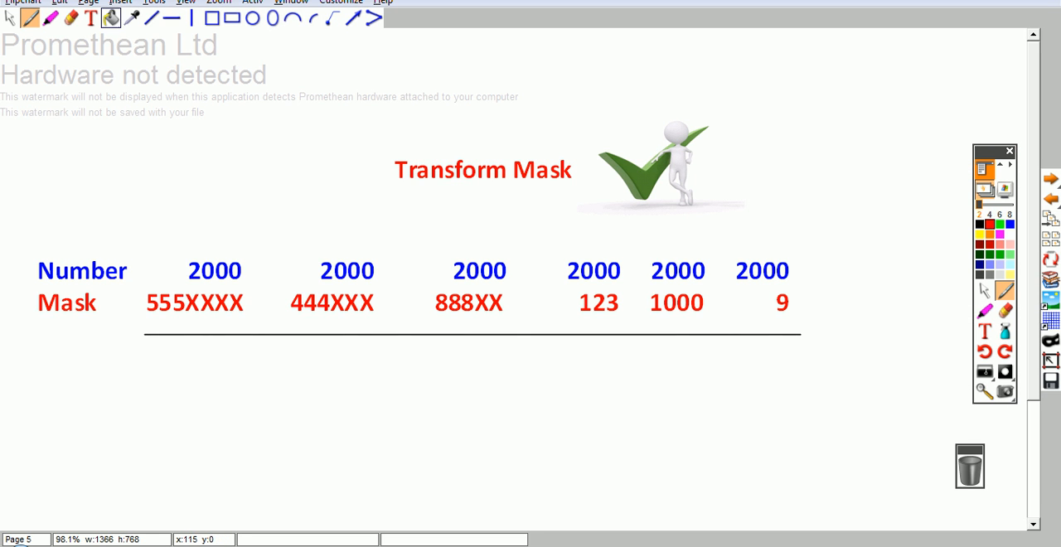
Step: Start a text entry below the line on the "Transform Mask" page and set its font size to 20
click(90, 18)
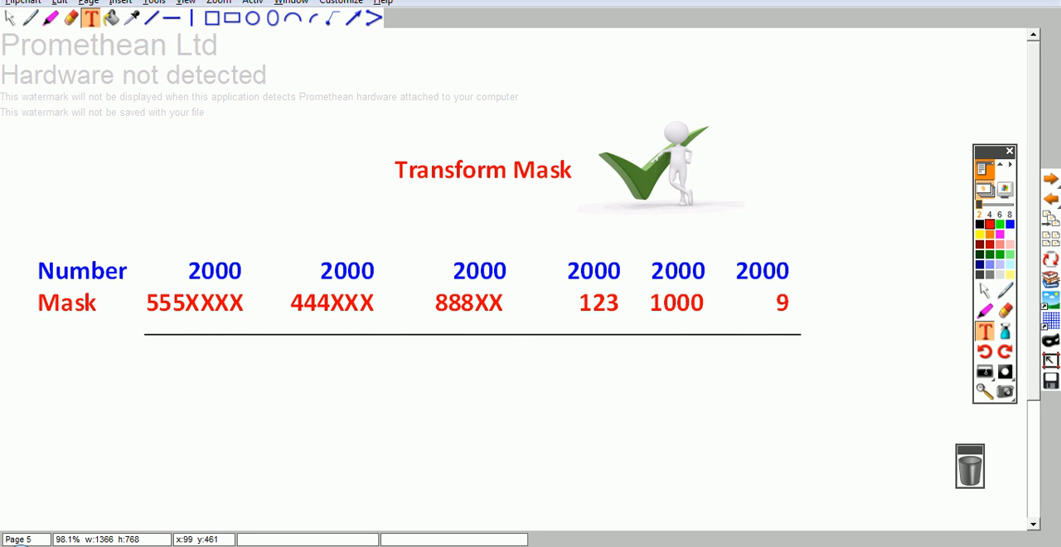
click(168, 384)
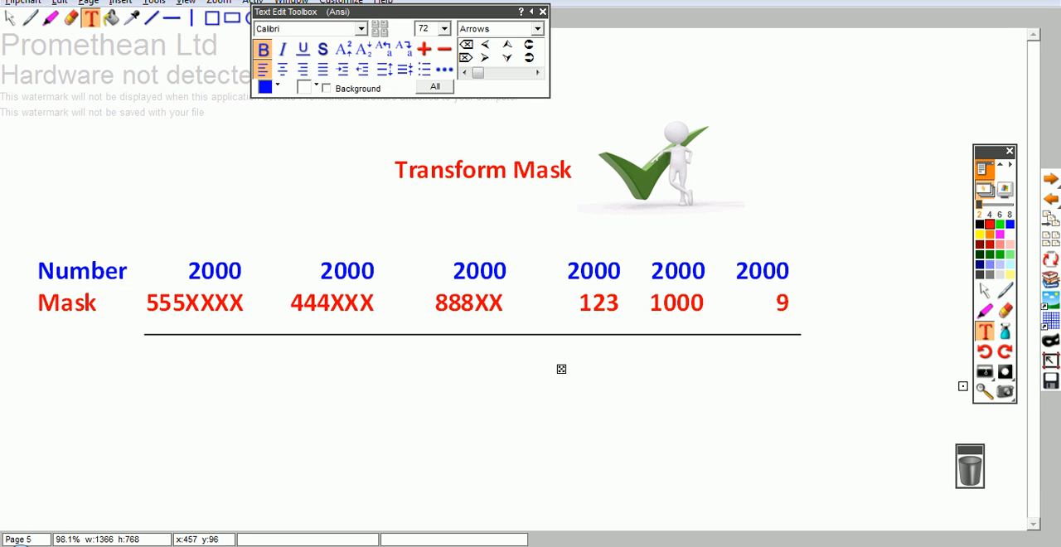
click(445, 29)
drag(446, 97, 446, 65)
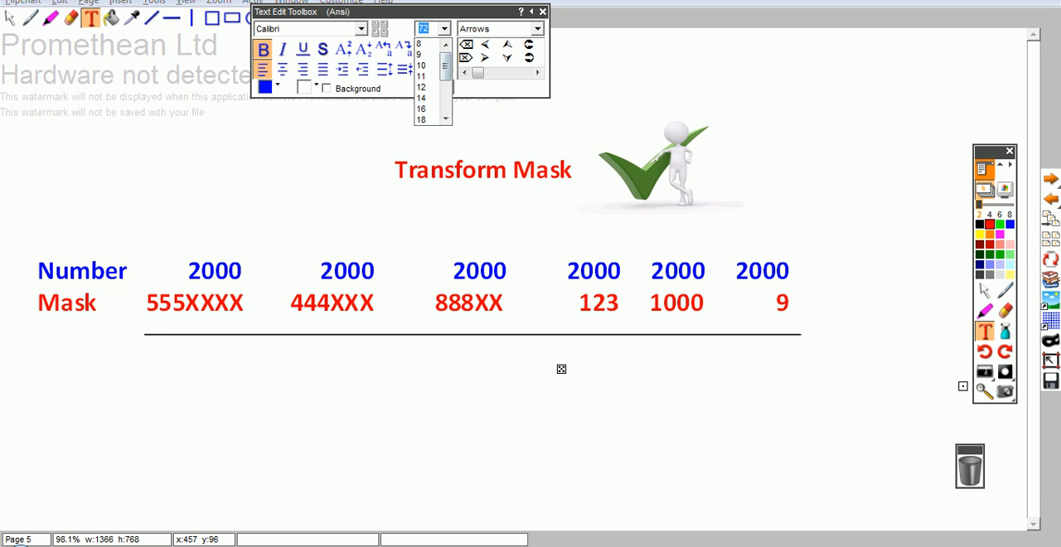
scroll(426, 109, down, 2)
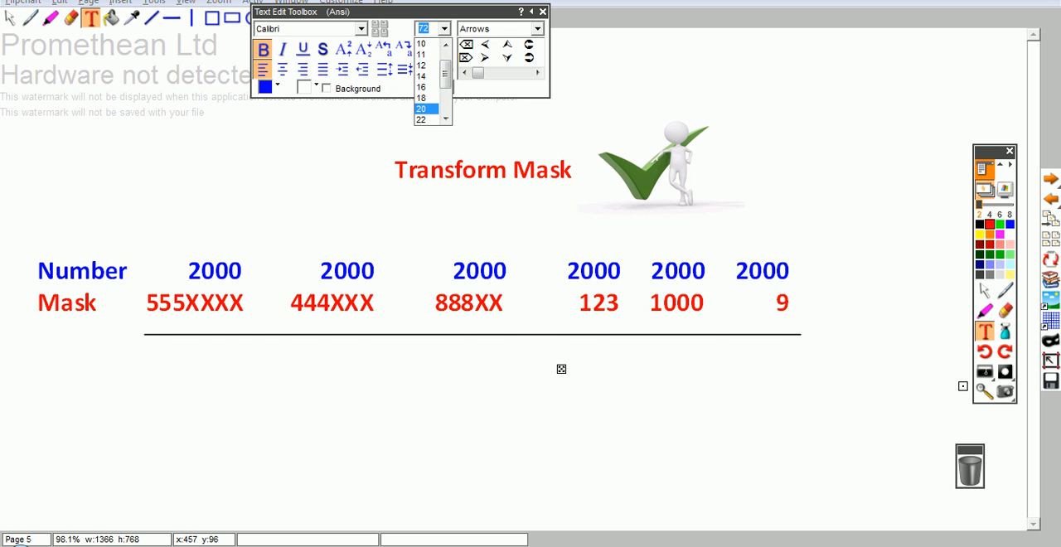
click(425, 109)
text(2)
key(BackSpace)
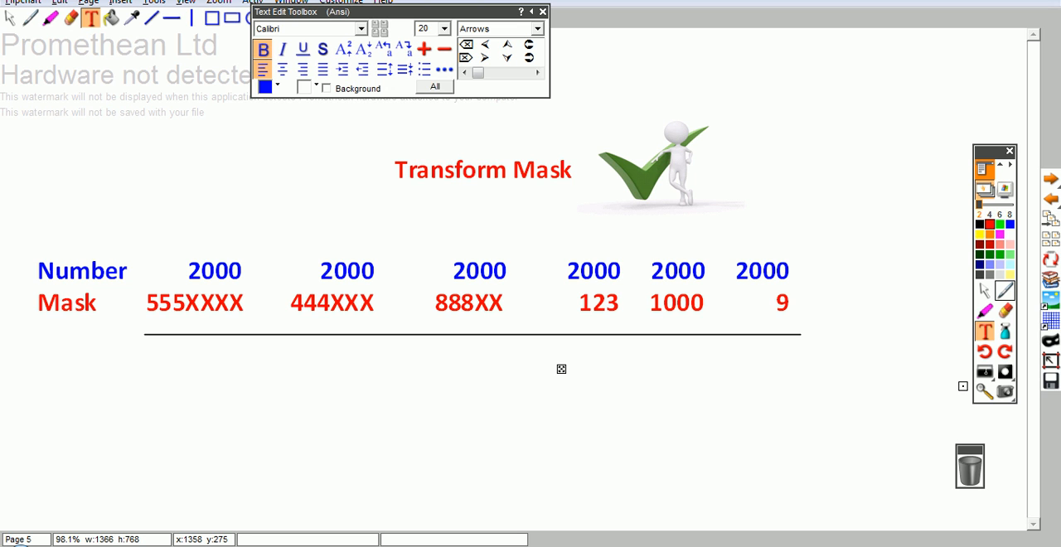
click(1004, 290)
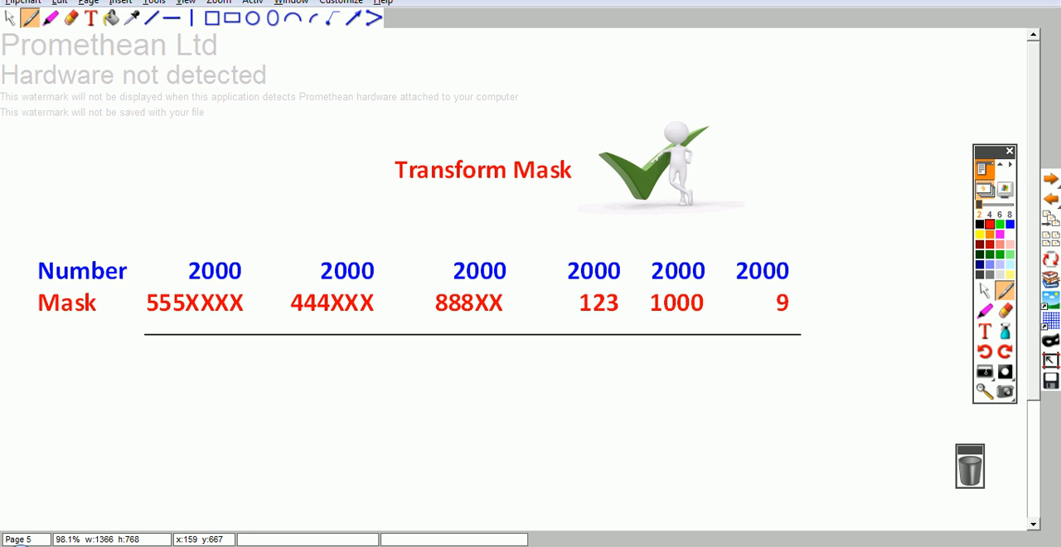
Step: Highlight the Called Party Transform Mask label on the translation pattern page in the browser and return to the Activstudio flipchart
key(alt+Tab)
double_click(161, 428)
drag(67, 427, 134, 427)
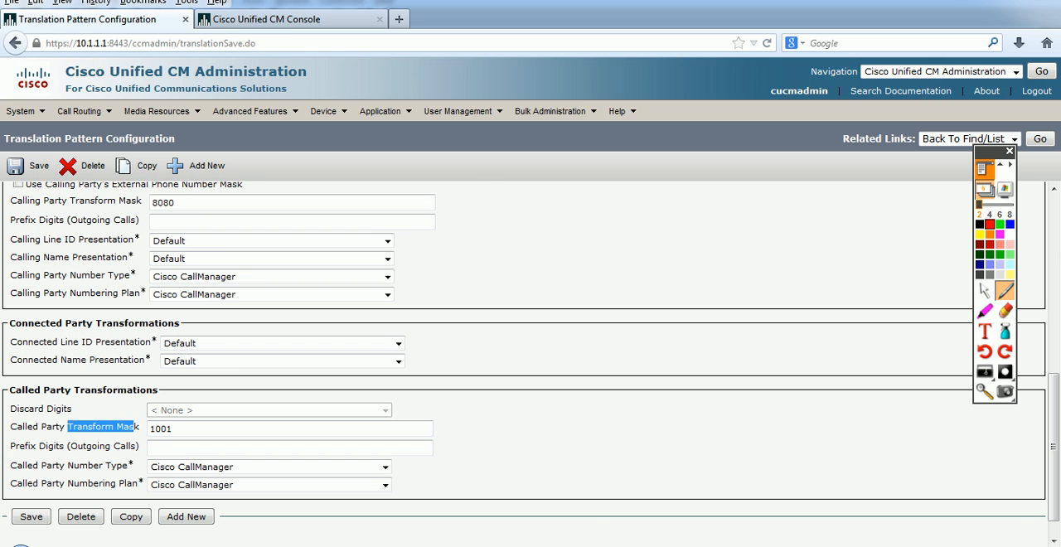
key(alt+Tab)
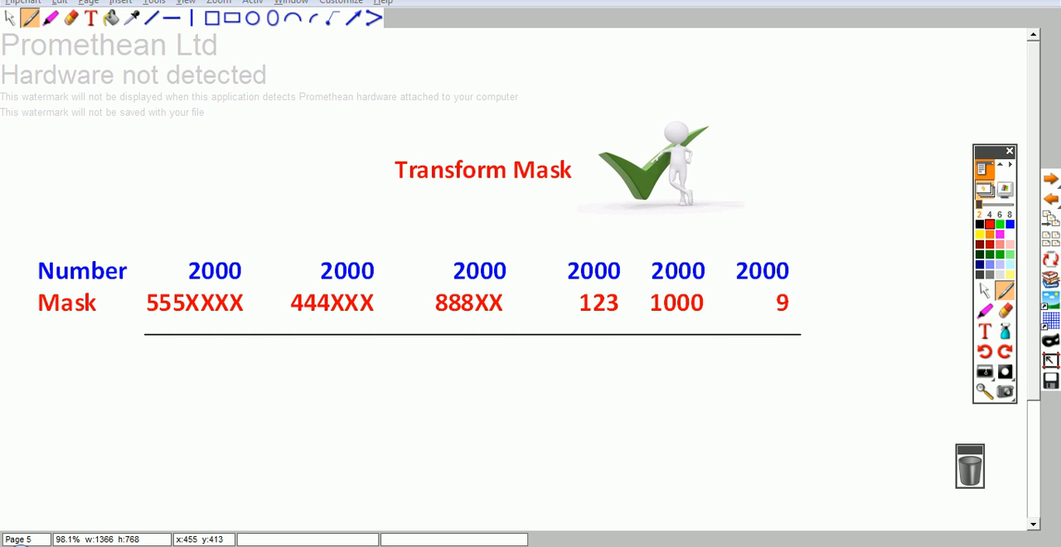
Step: Draw red pen strokes linking the digits of 2000 to the XXXX of mask 555XXXX and carrying 555 down across the line
click(91, 17)
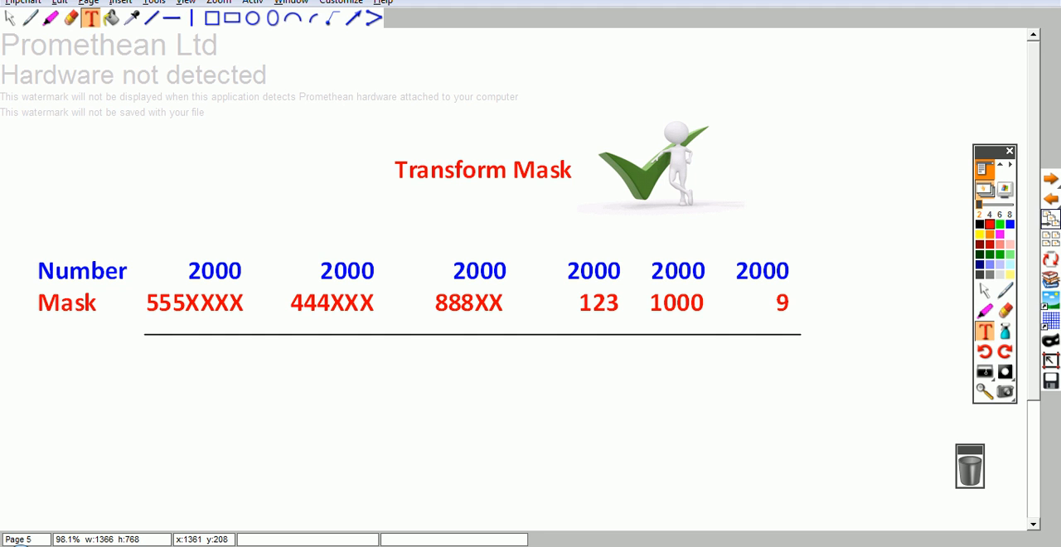
click(1004, 290)
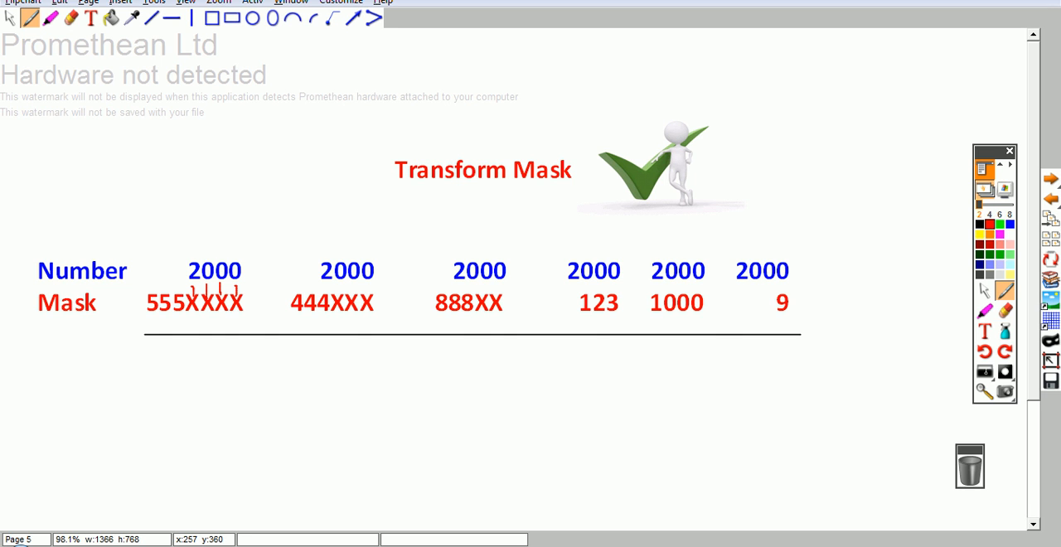
mouse_move(183, 321)
mouse_down()
mouse_move(183, 340)
mouse_move(159, 340)
mouse_up()
Step: Write the result 5552000 in text below the 555XXXX mask column
click(91, 18)
click(154, 364)
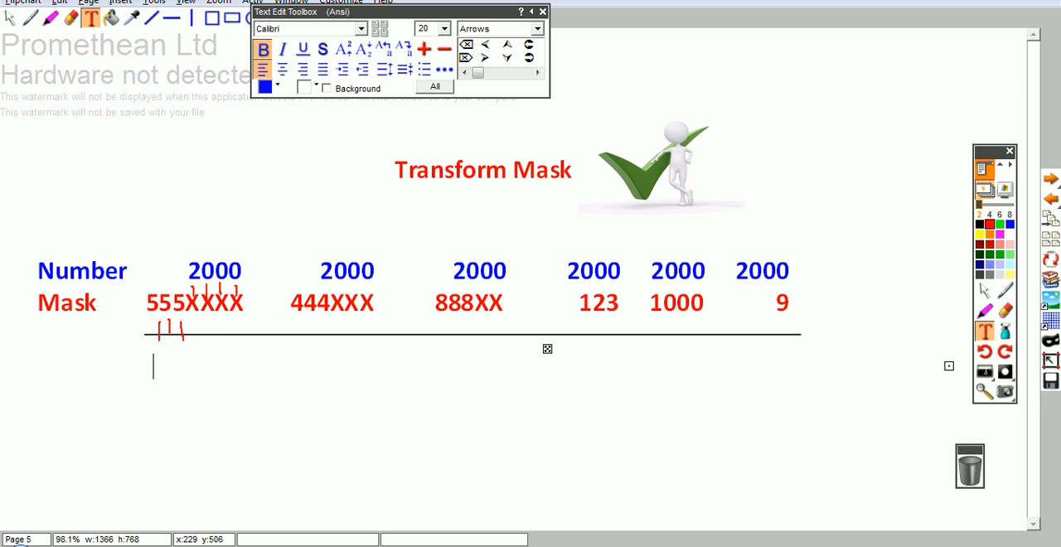
text(5552000)
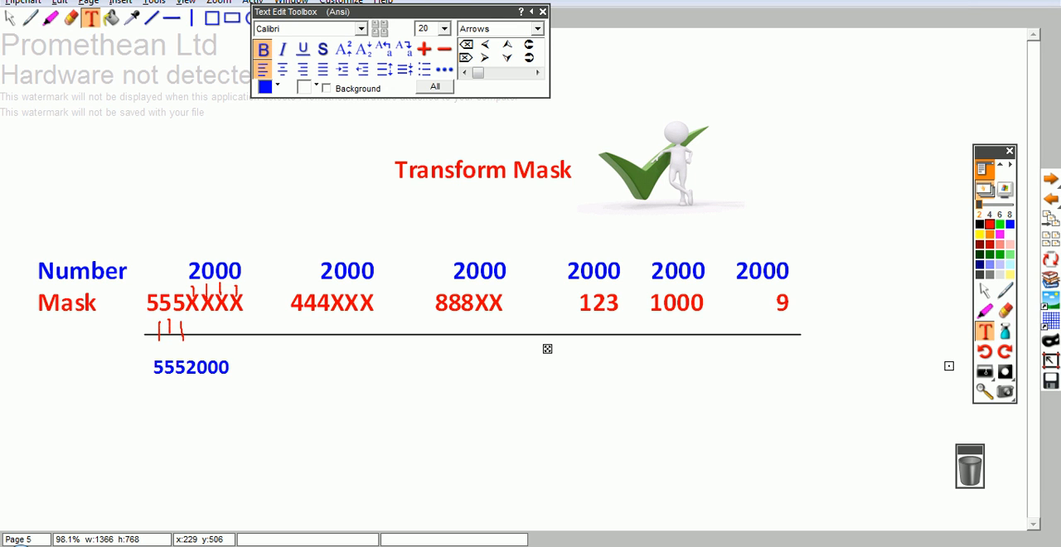
Step: Add the result 444000 on the same text line below the 444XXX mask
key(Tab)
key(Tab)
key(BackSpace)
text(4440000)
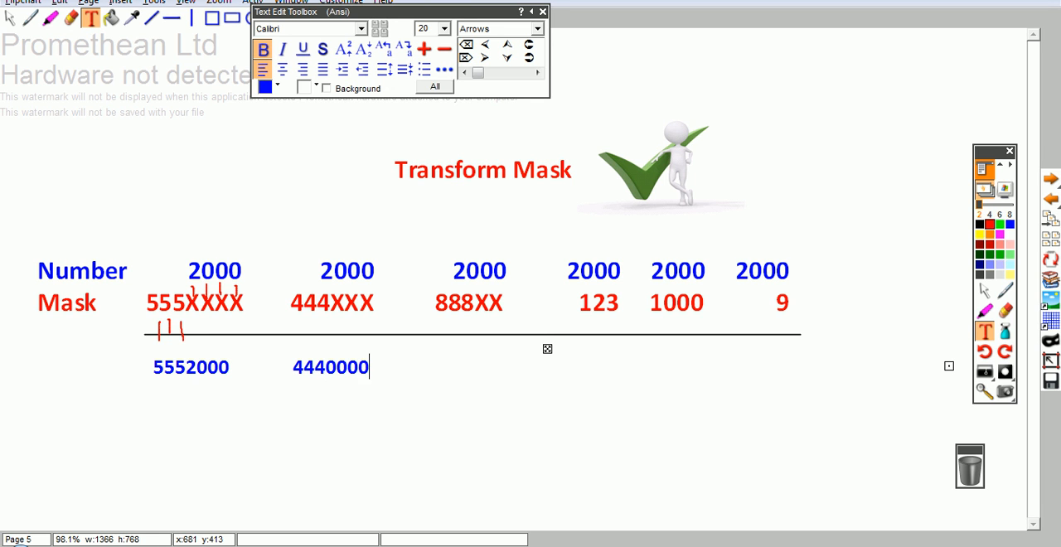
key(BackSpace)
Step: Add the result 88800 on the same text line below the 888XX mask
key(Tab)
key(Tab)
text(88800)
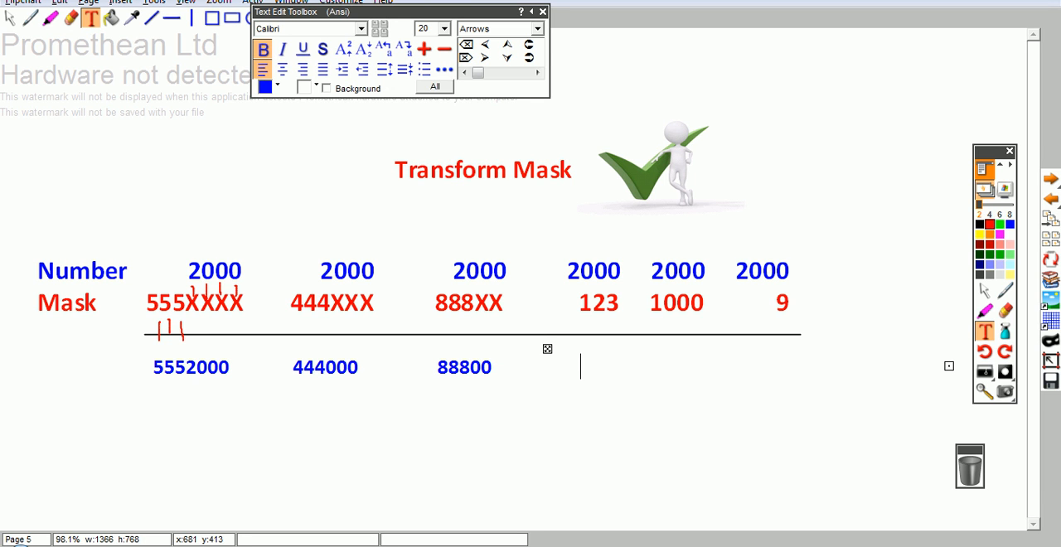
Step: Complete the result line with 123, 1000 and 9 below the last three masks
key(BackSpace)
text(123)
key(BackSpace)
key(BackSpace)
key(BackSpace)
key(BackSpace)
text(1000)
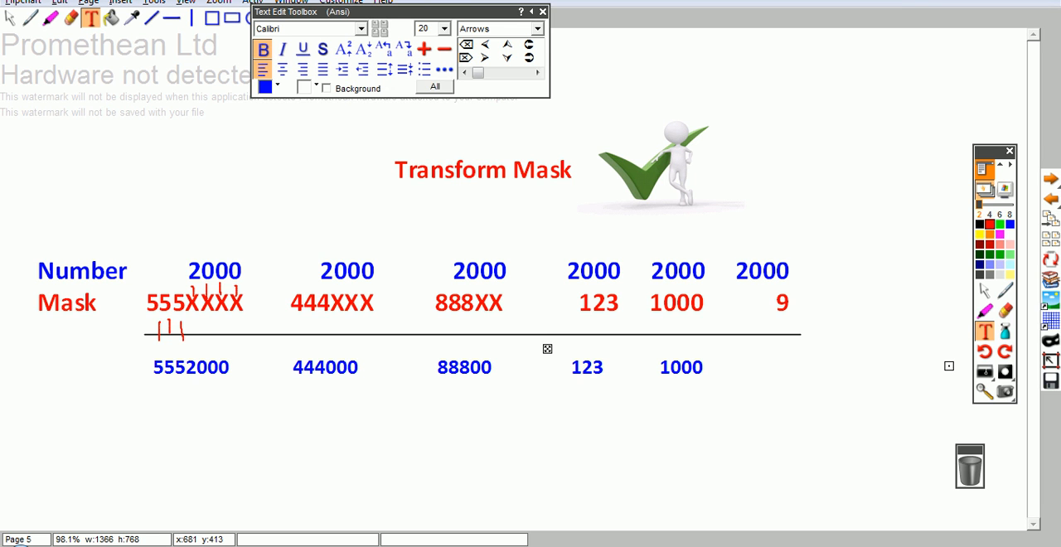
text(              9)
Step: Recheck the pattern's transform masks in the browser, then place a test call from softphone 1000 to 1001 and end it
click(309, 546)
click(332, 545)
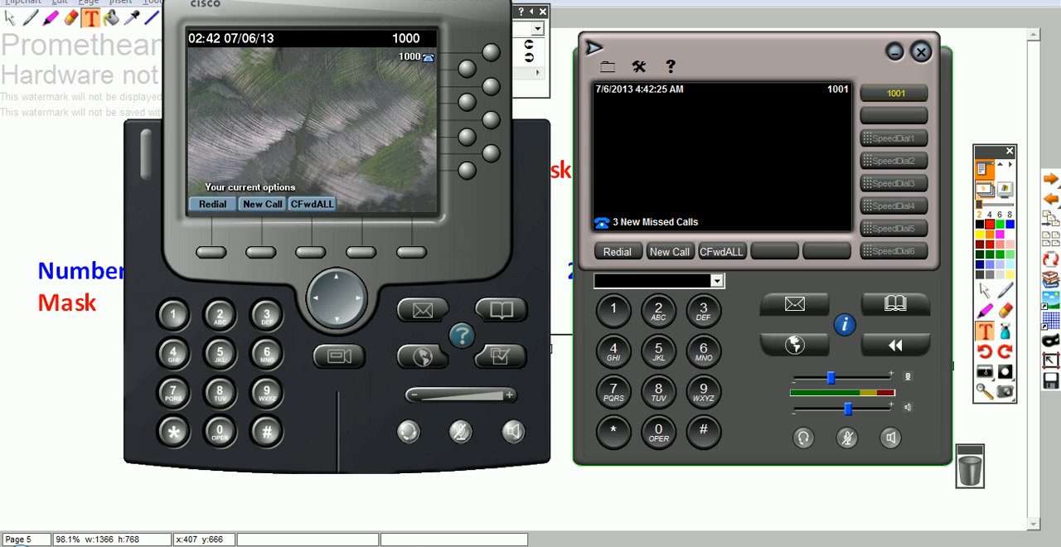
click(267, 545)
click(217, 429)
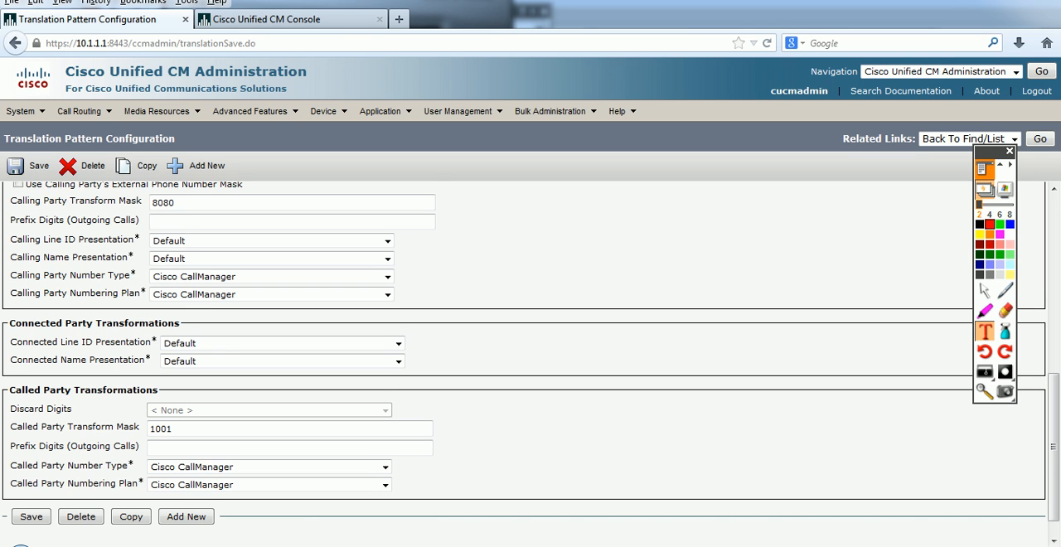
scroll(218, 429, down, 1)
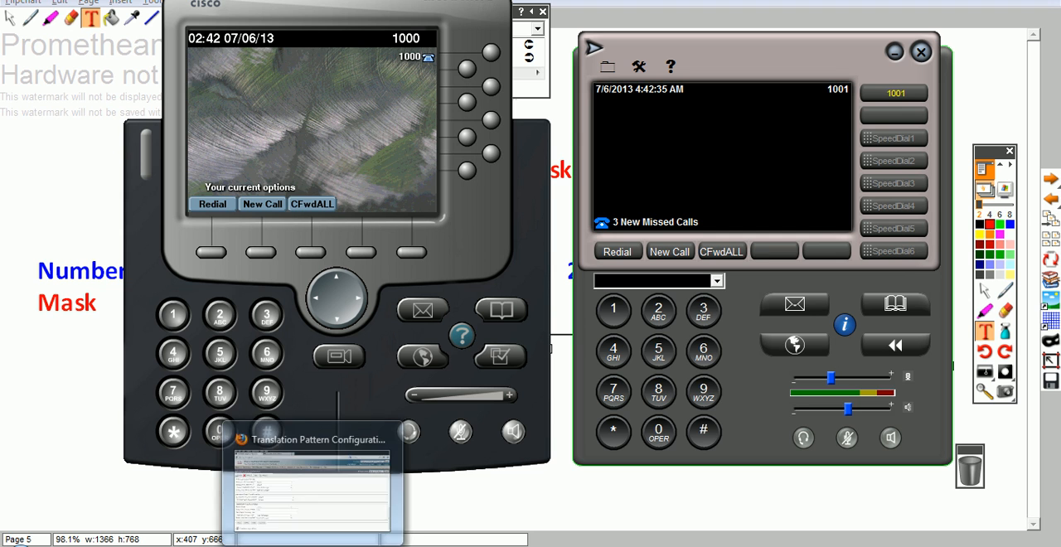
click(261, 252)
text(1001)
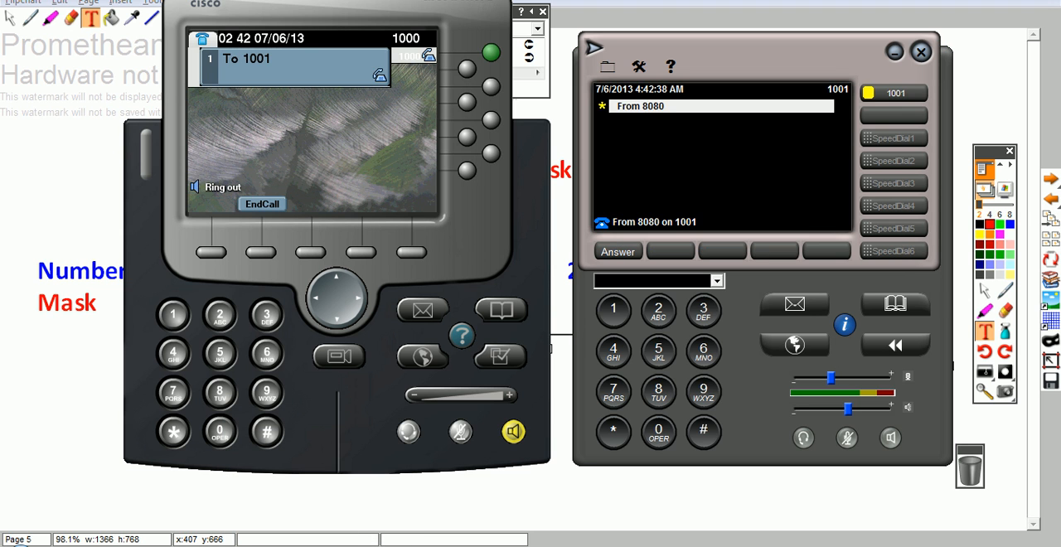
click(261, 203)
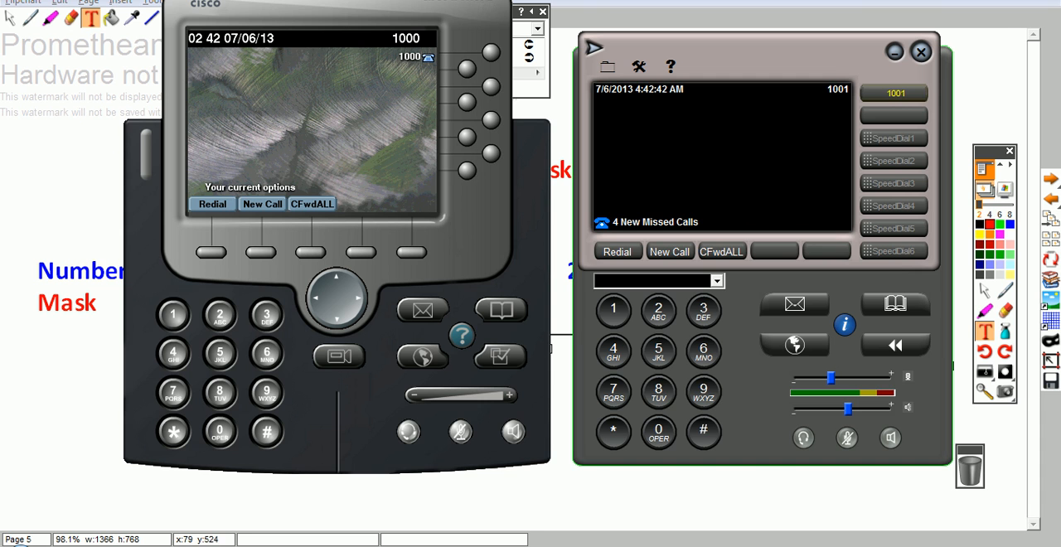
Step: Return to the translation pattern page in the browser, set the Calling Party Transform Mask to 555XXXX, and save it
click(63, 433)
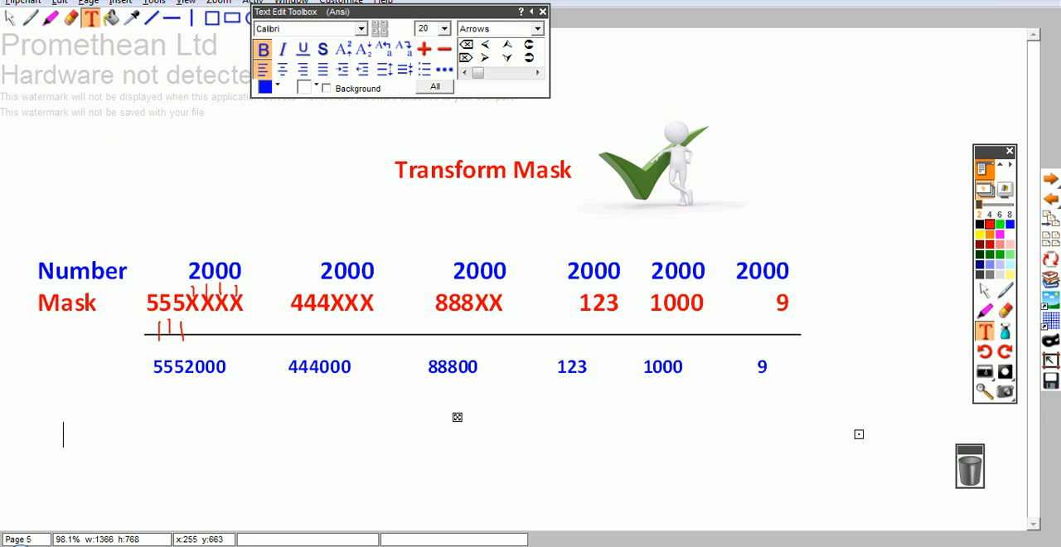
key(alt+Tab)
middle_click(460, 348)
scroll(460, 348, up, 5)
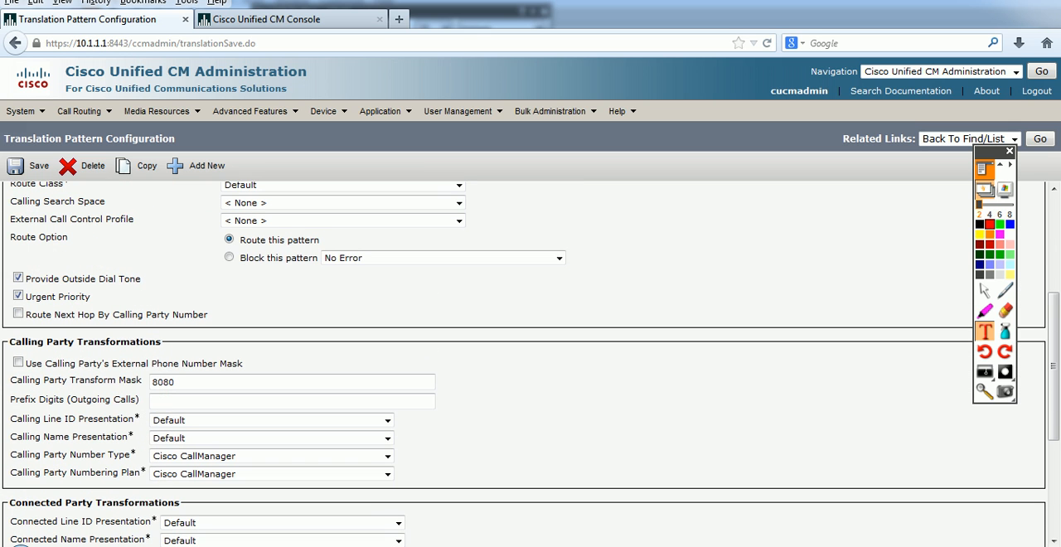
double_click(164, 382)
text(555XXXX)
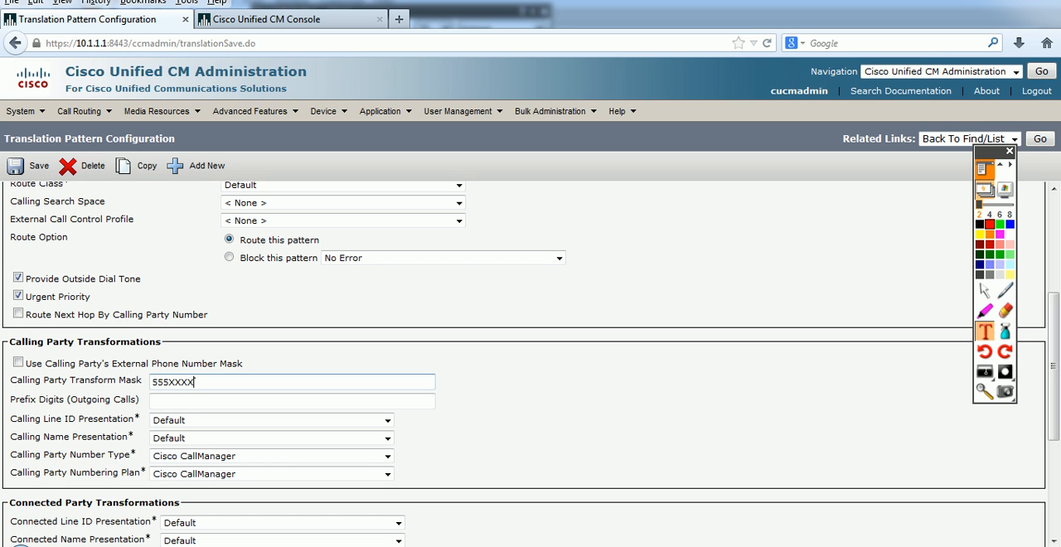
click(28, 166)
scroll(523, 365, down, 5)
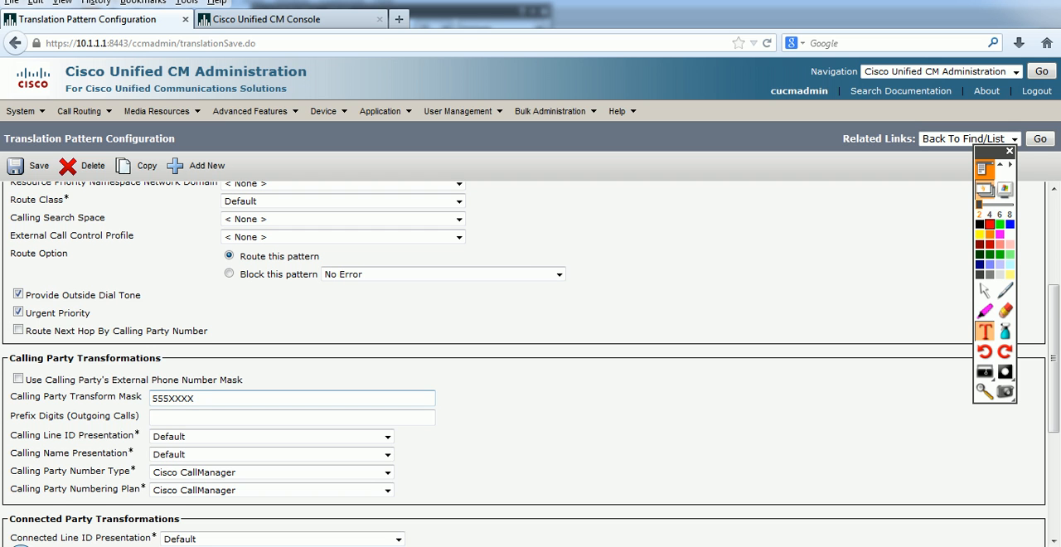
scroll(388, 416, down, 1)
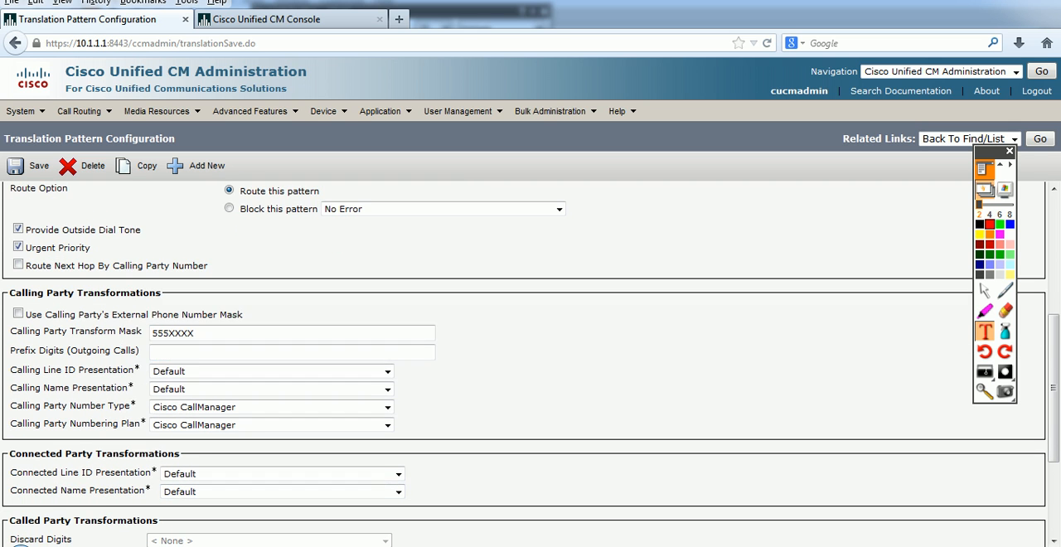
Step: Switch to the softphones and place test calls to 0, first from softphone 1000 and then from softphone 1001, ending each call
key(alt+Tab)
key(alt+Tab)
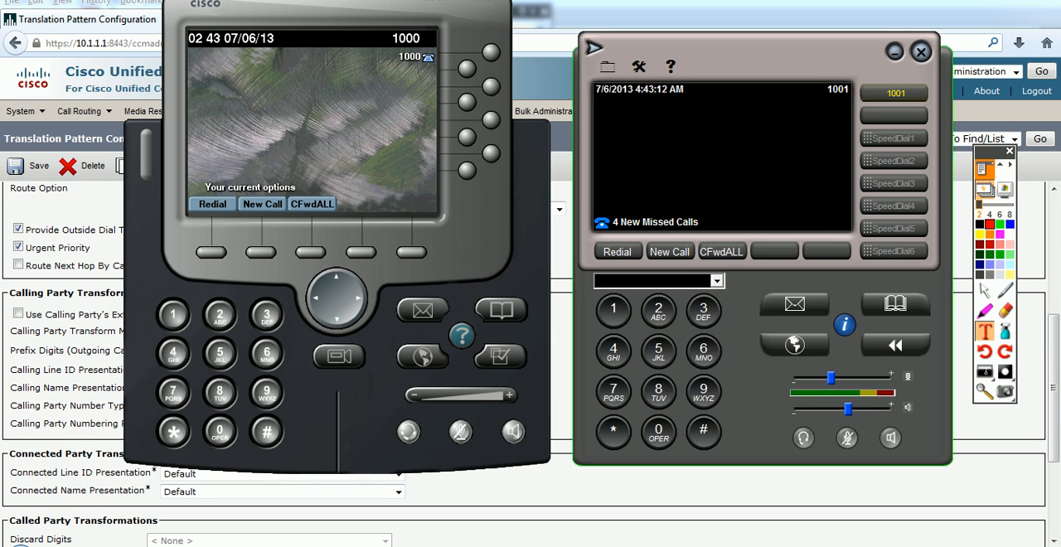
click(513, 431)
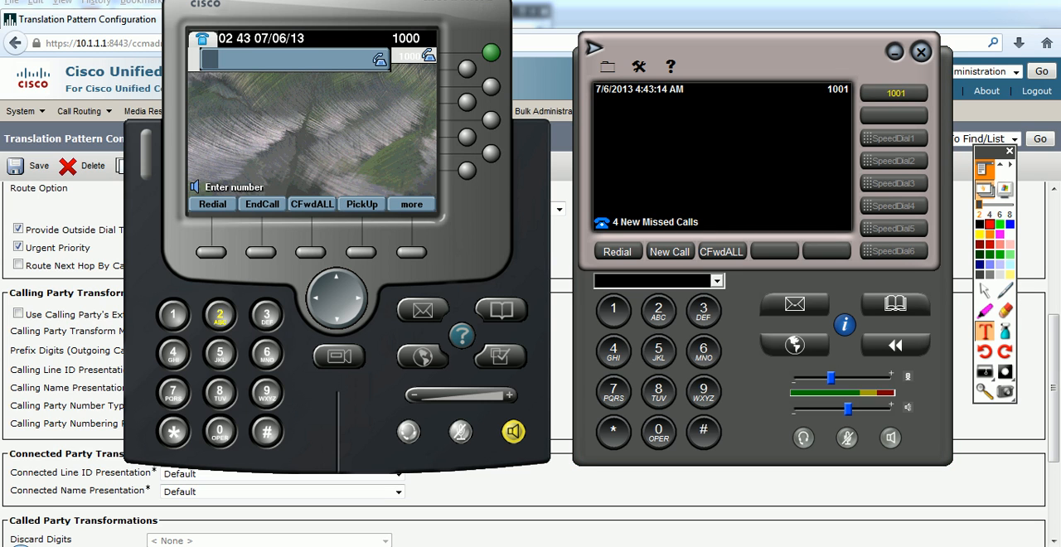
click(220, 353)
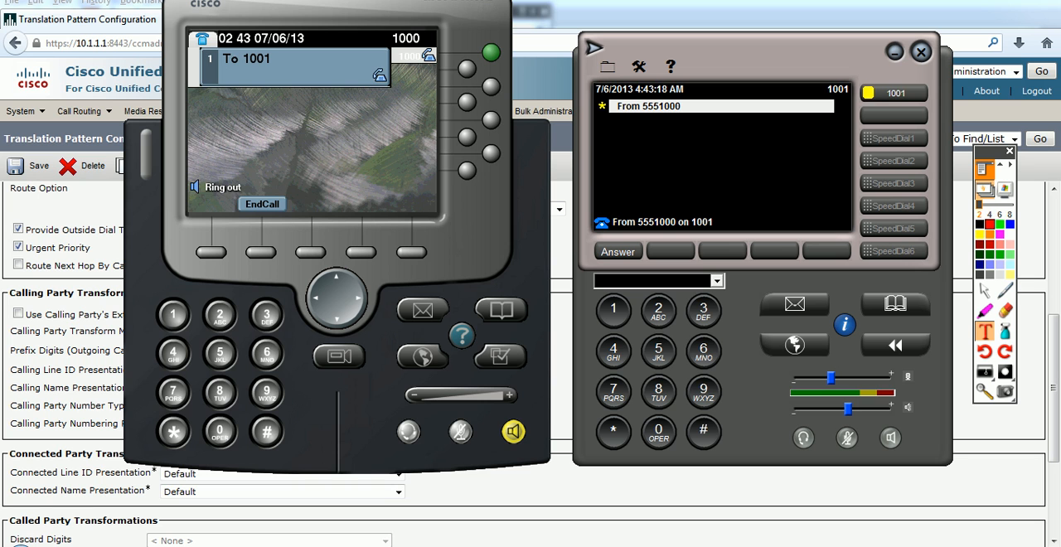
click(262, 204)
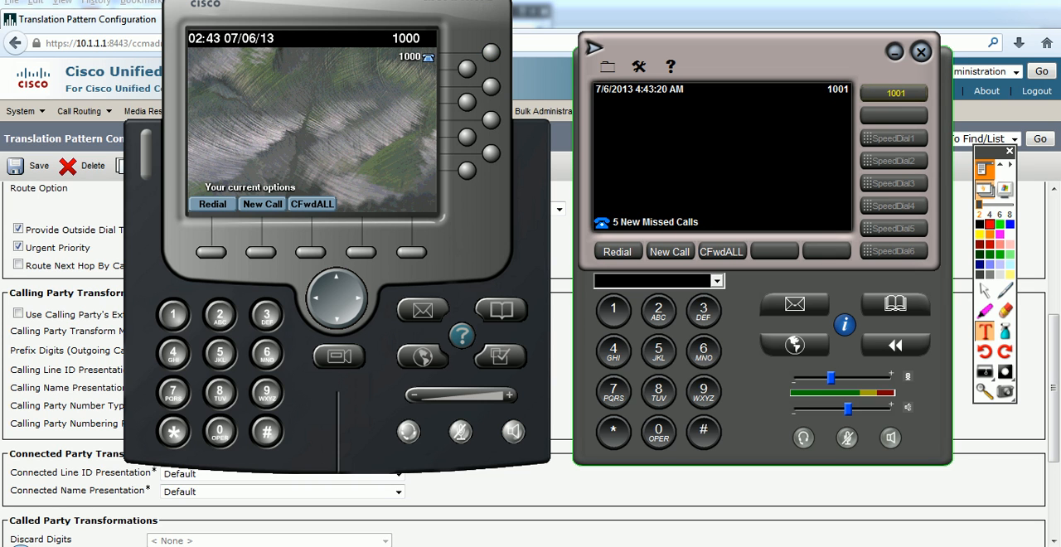
click(669, 252)
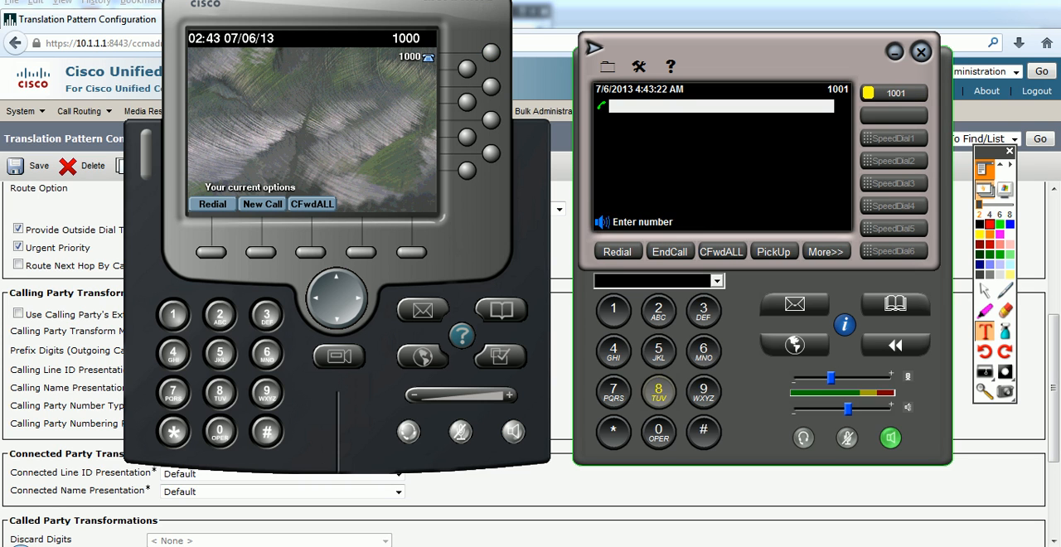
click(659, 433)
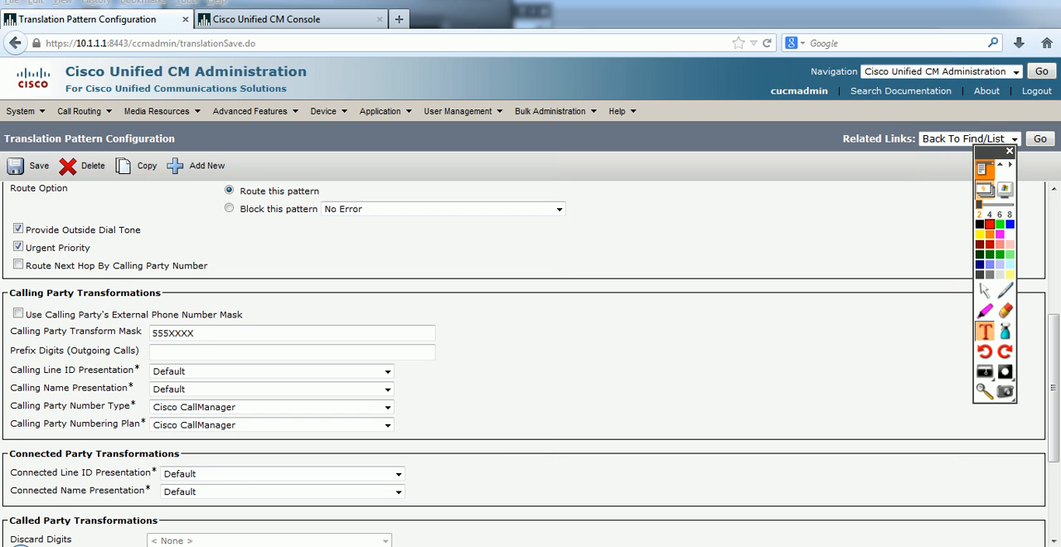
Step: Return to the translation pattern page, shorten the Calling Party Transform Mask to 555XXX, and save the pattern
scroll(531, 373, down, 1)
scroll(265, 356, down, 1)
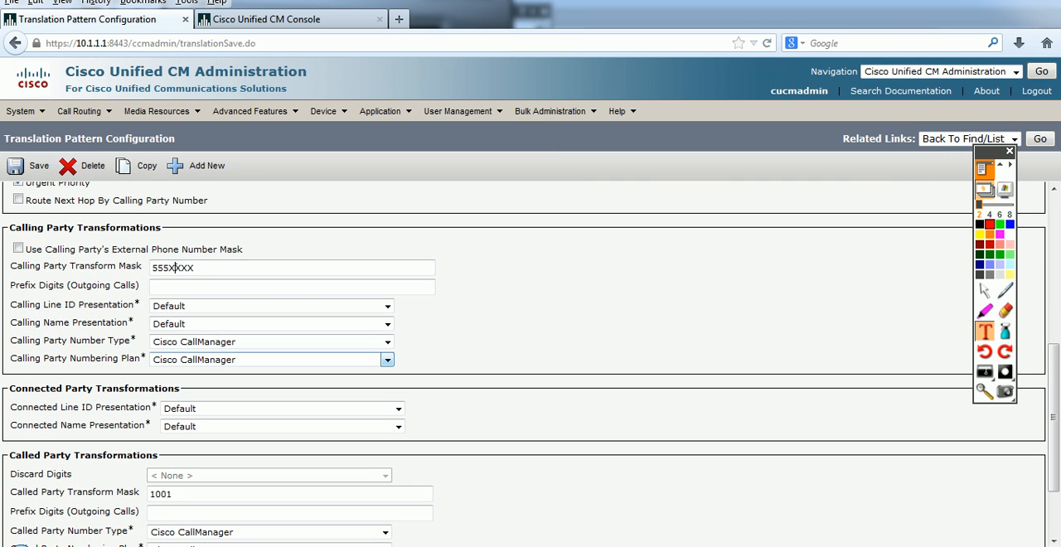
key(Delete)
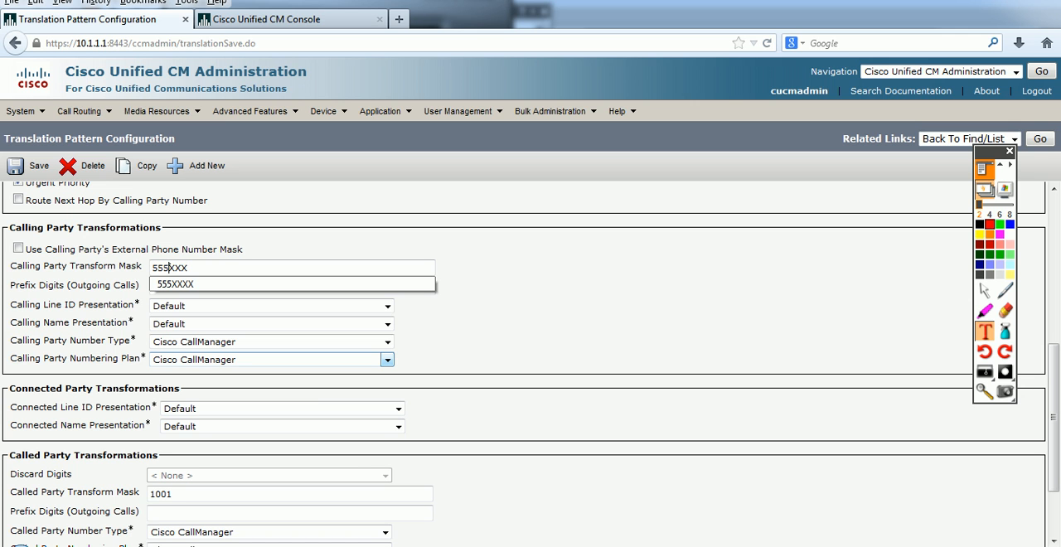
click(29, 165)
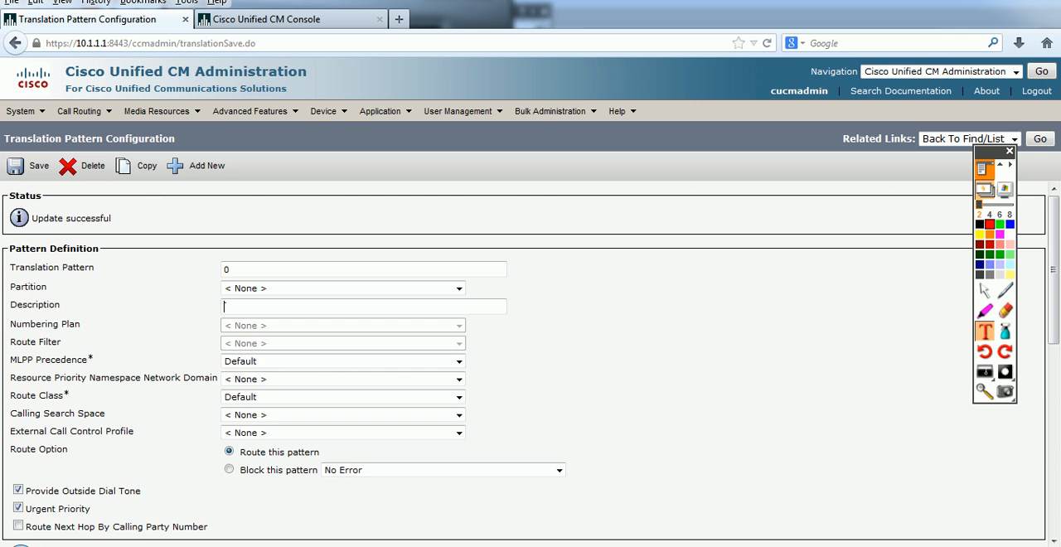
Step: Switch to the softphones, move softphone 1000 fully into view, dial 0 from it as a test call, and end the call
key(alt+Tab)
key(alt+Tab)
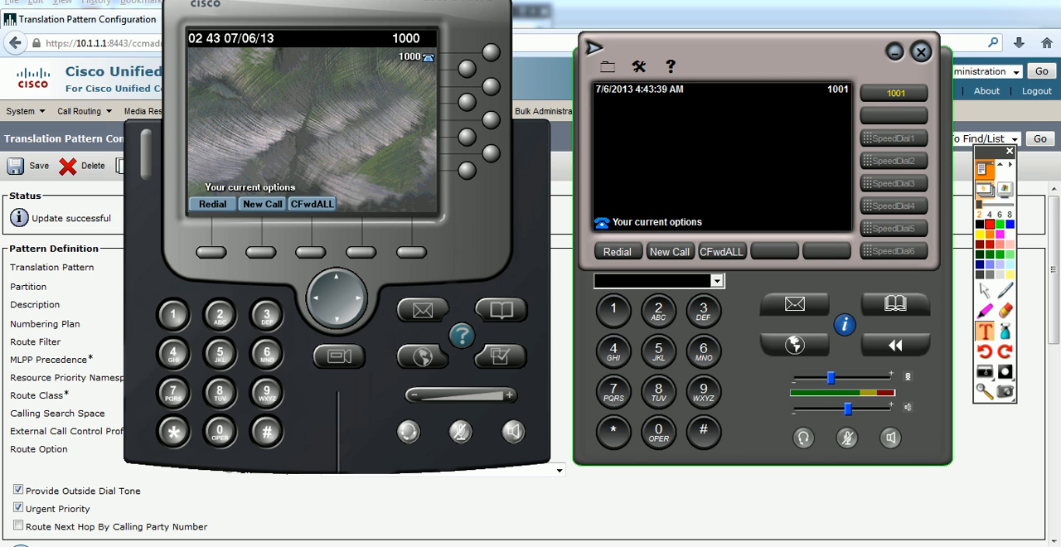
drag(365, 13, 368, 50)
click(264, 289)
key(0)
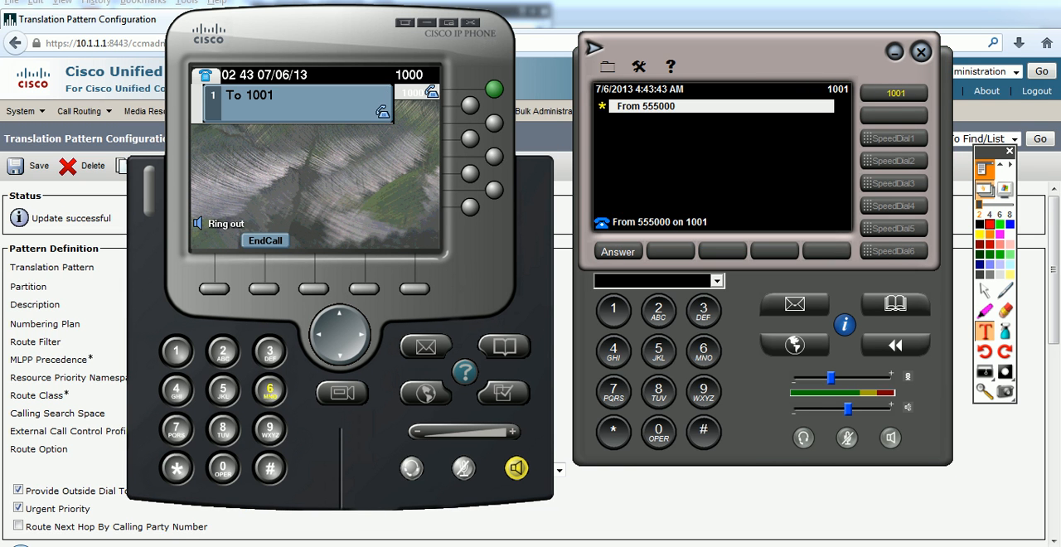
click(265, 240)
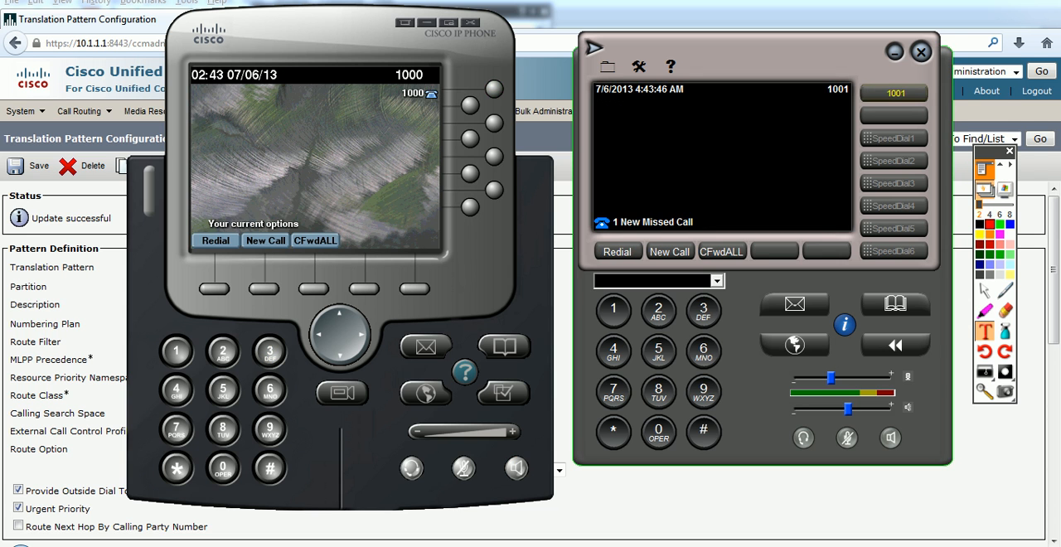
Step: Set the Calling Party Transform Mask to 9 in the browser, check it against the flipchart's mask examples, and save the pattern
click(340, 526)
scroll(332, 356, down, 6)
double_click(170, 301)
text(9)
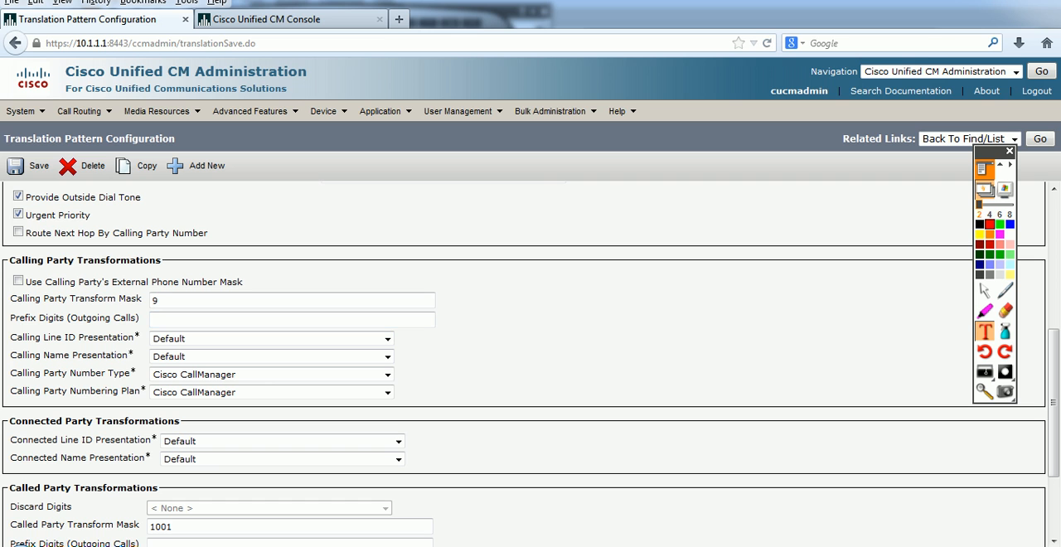
mouse_move(185, 545)
click(258, 479)
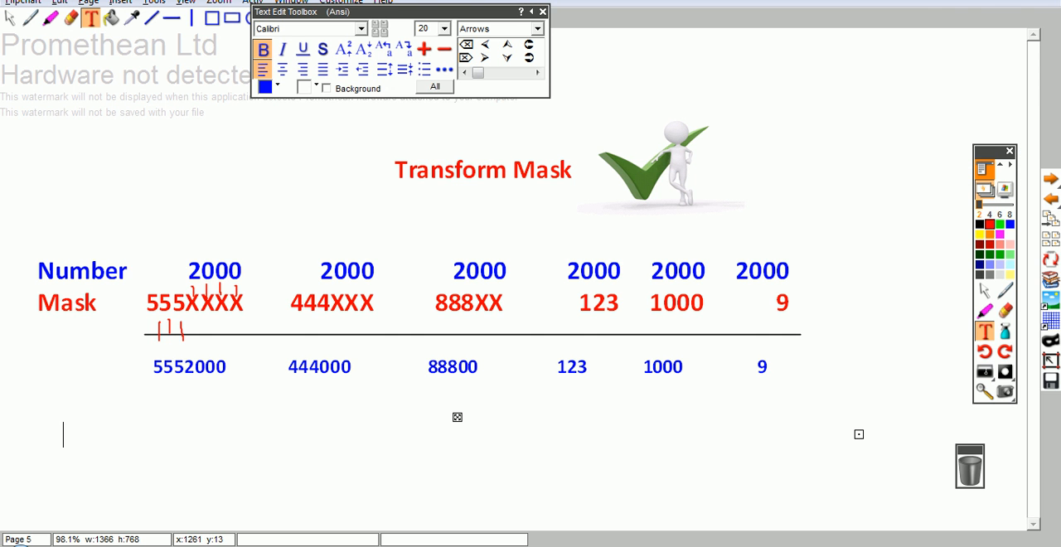
click(983, 1)
click(29, 167)
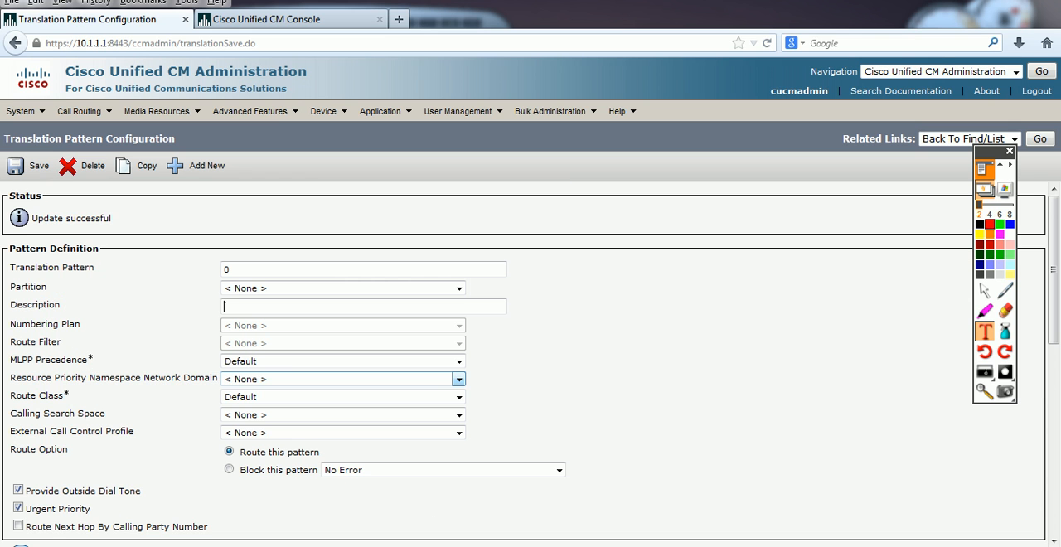
Step: Bring up both softphones, place a test call to 0 from softphone 1000, and end it
scroll(348, 407, down, 2)
click(274, 545)
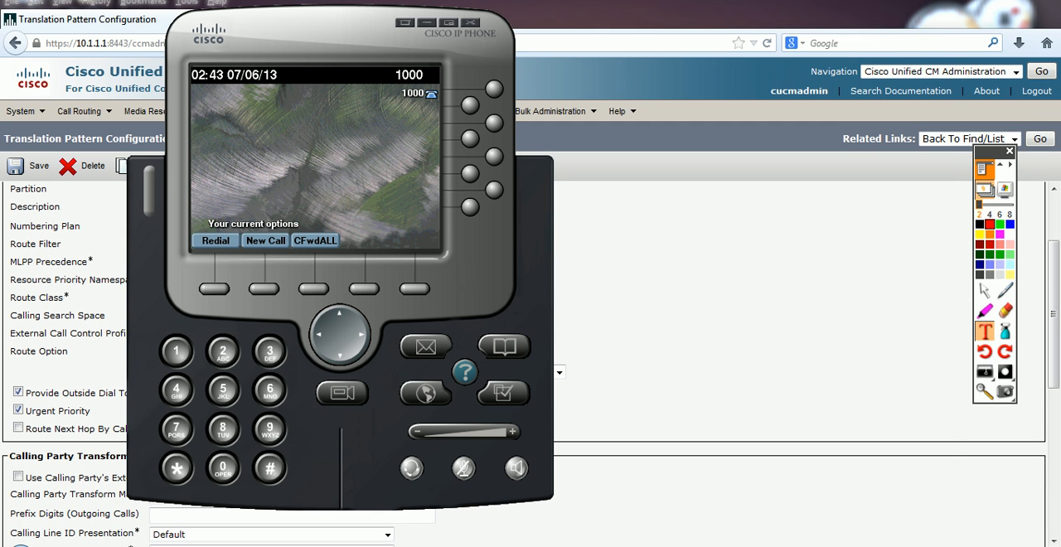
click(311, 545)
click(223, 391)
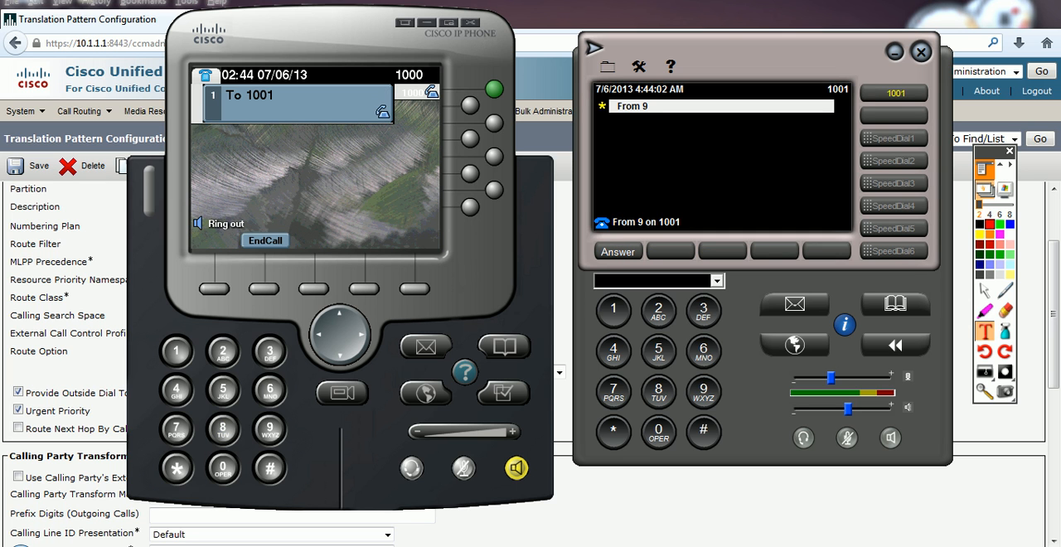
click(265, 240)
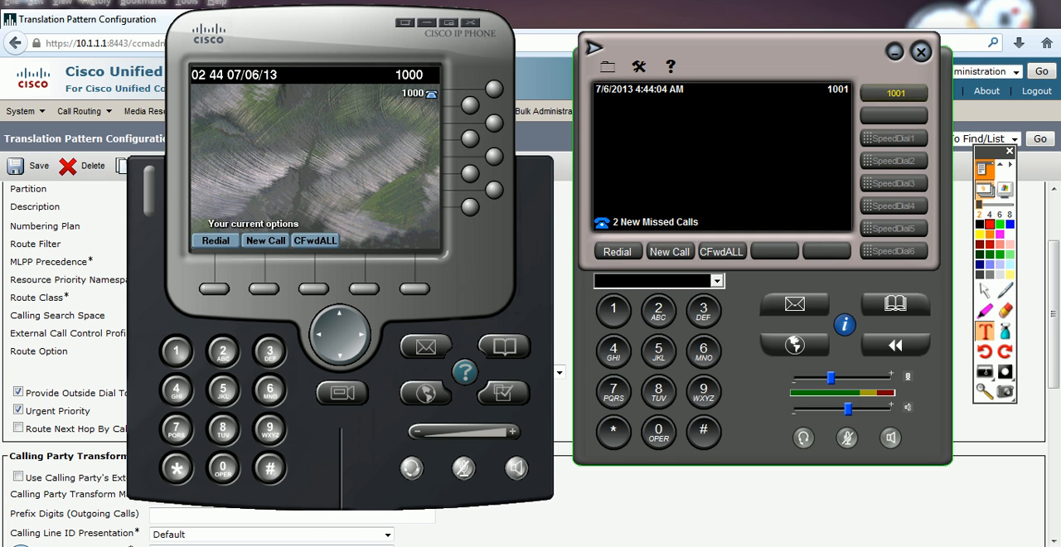
Step: Examine the calling party Prefix Digits (Outgoing Calls) field in the browser and review the transform mask examples on the flipchart
click(497, 530)
scroll(530, 365, down, 2)
scroll(530, 365, down, 1)
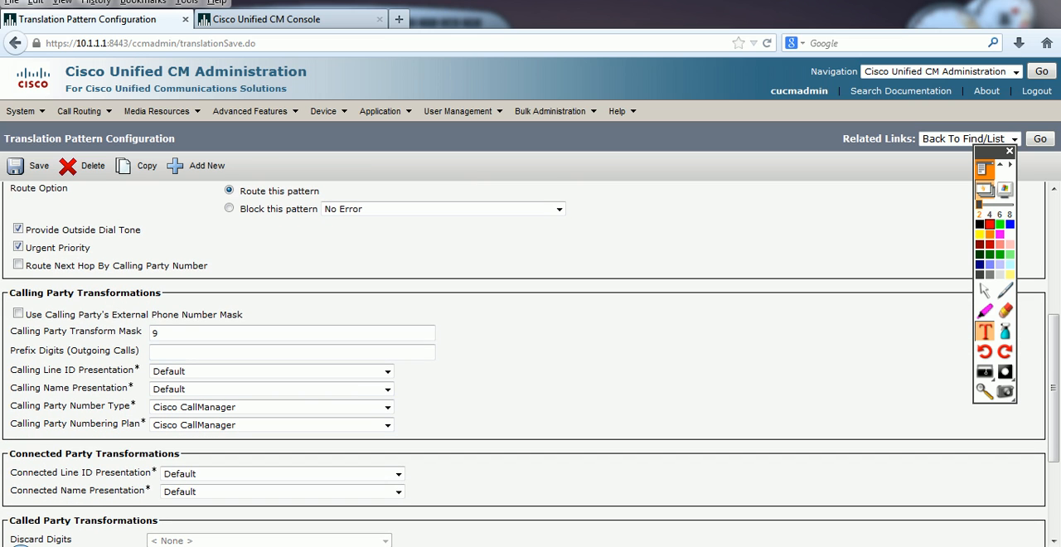
drag(49, 351, 10, 351)
click(199, 352)
click(186, 545)
click(270, 488)
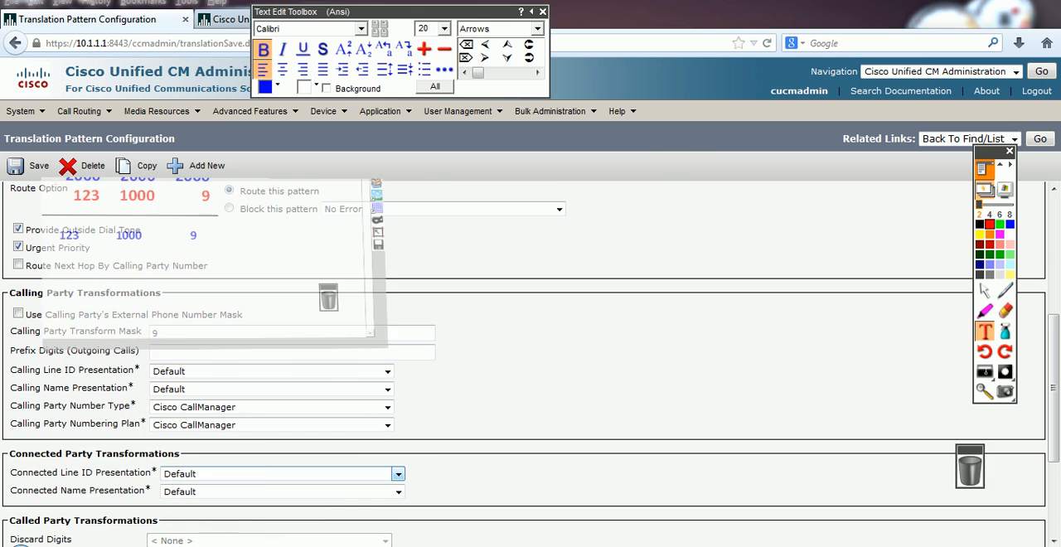
click(1051, 179)
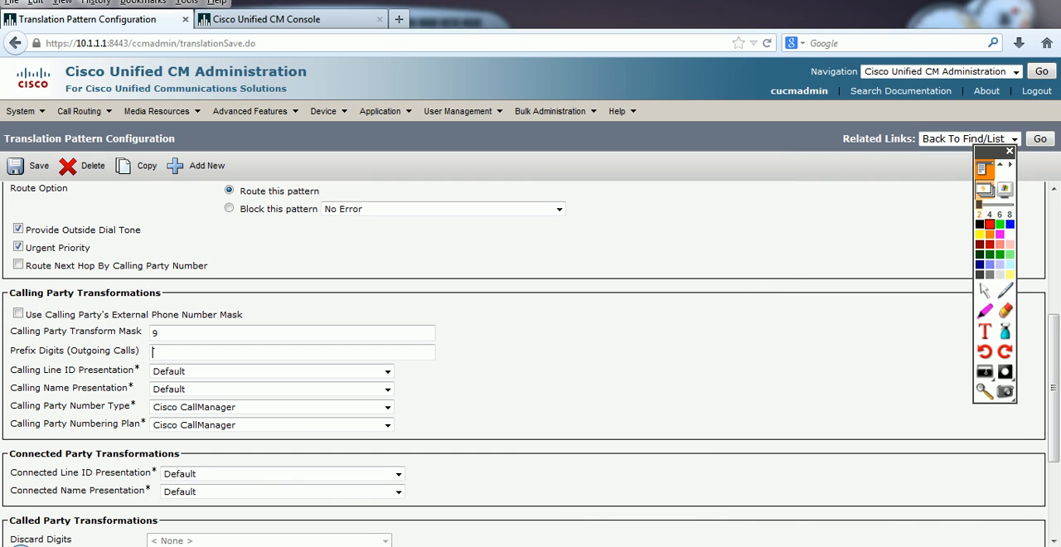
Step: Recheck the Calling Party Transform Mask of 9, then repeat the test call from softphone 1000 and end it
click(264, 545)
click(364, 546)
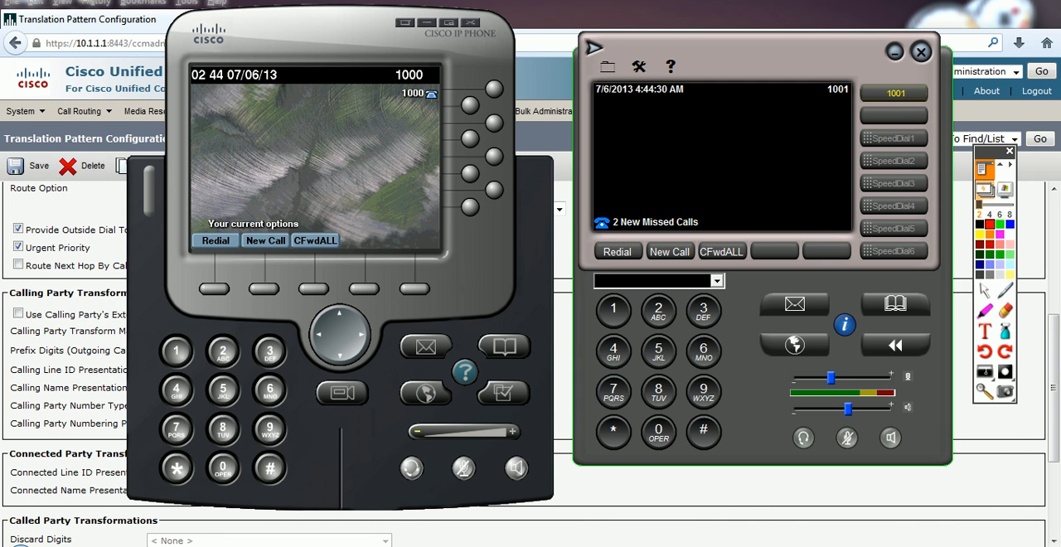
drag(298, 37, 372, 27)
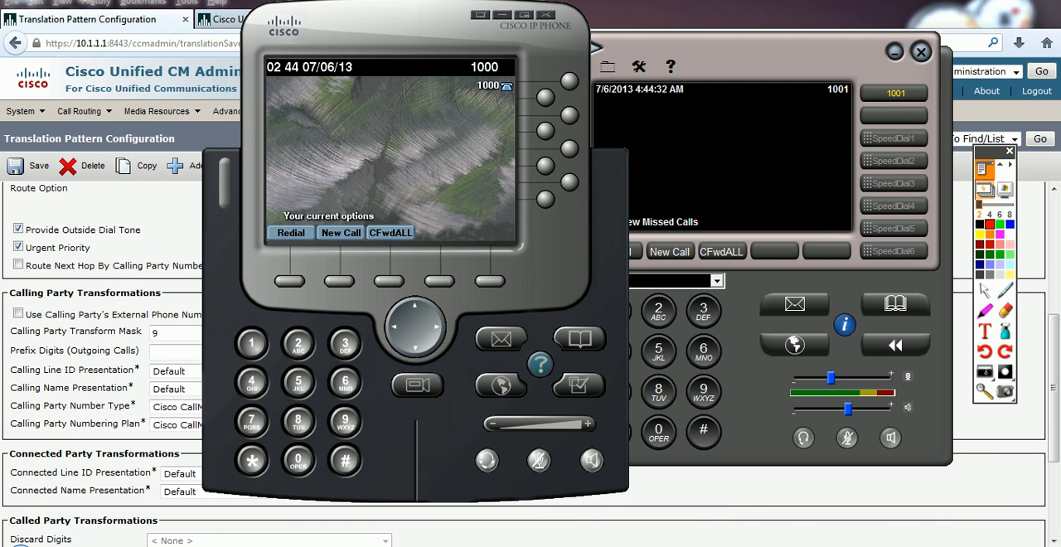
click(178, 333)
double_click(155, 332)
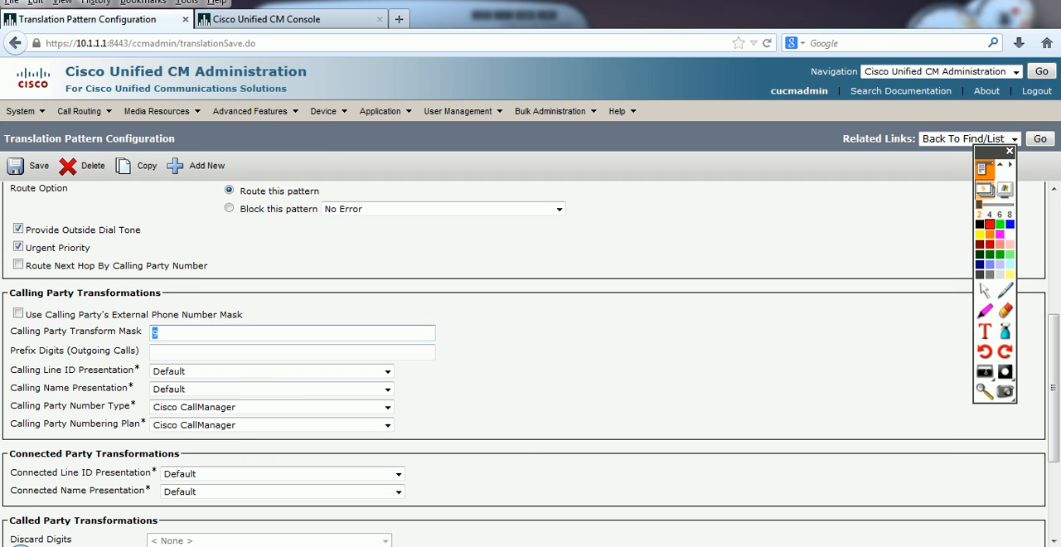
click(264, 545)
click(365, 545)
click(341, 233)
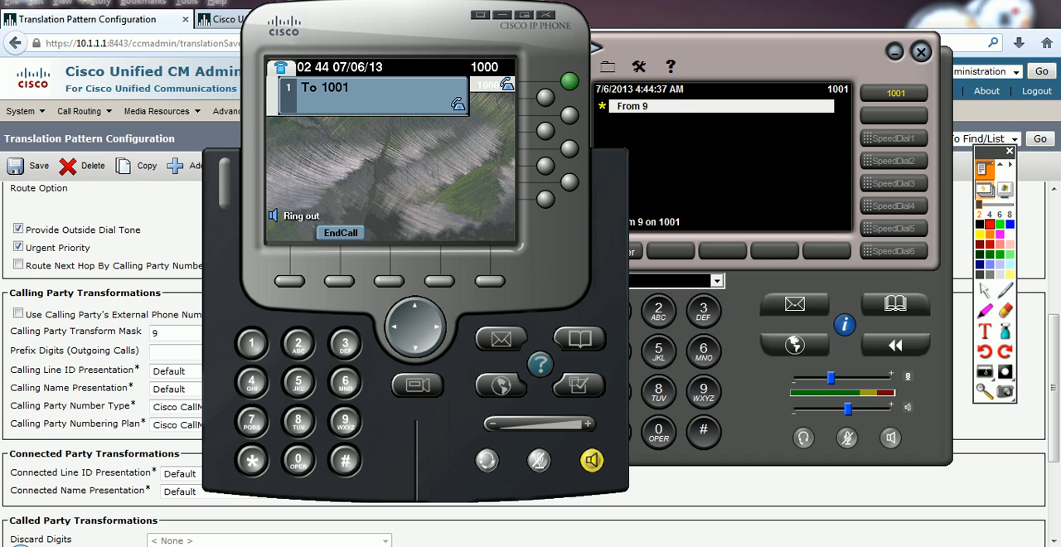
click(341, 233)
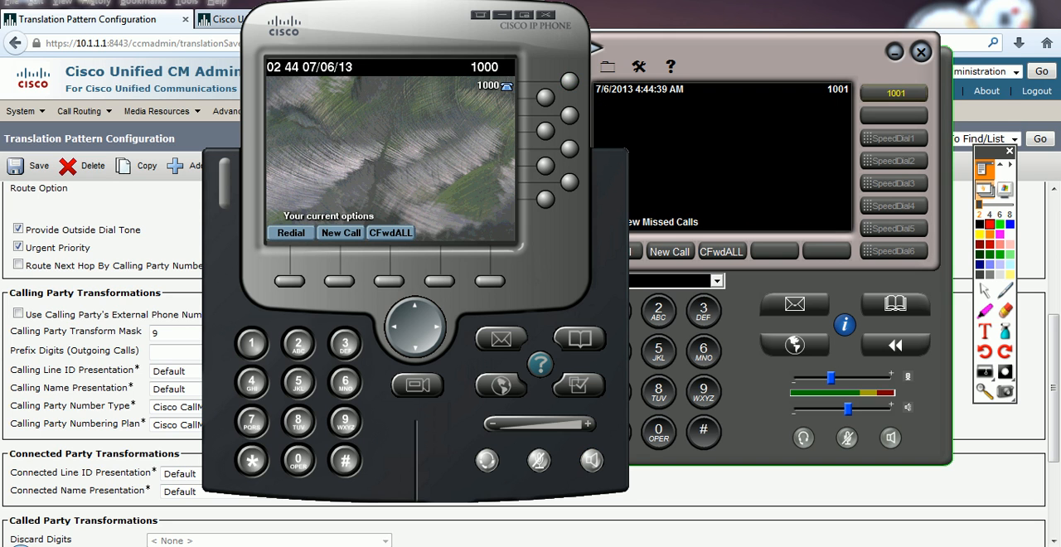
Step: Set the calling party Prefix Digits (Outgoing Calls) to 8 in the browser and save the pattern
click(176, 332)
click(176, 353)
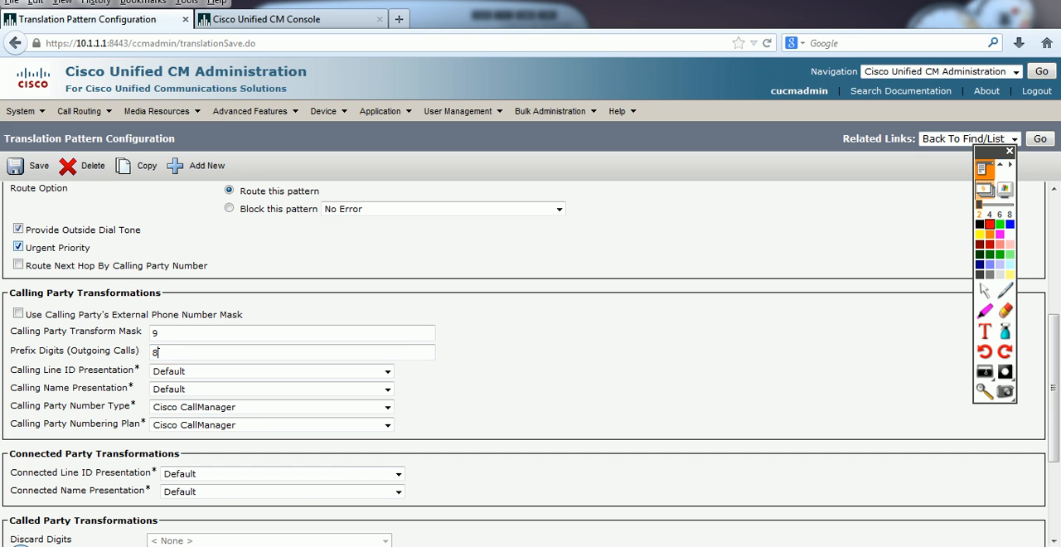
click(29, 166)
Step: Place a test call from softphone 1000 to 1001 with both softphones side by side, and end the call
key(alt+Tab)
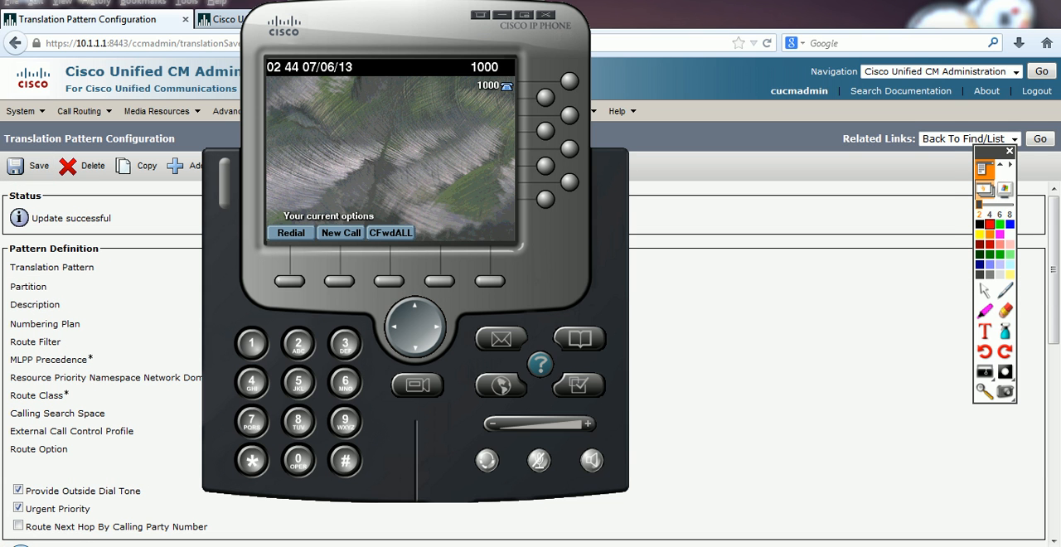
key(alt+Tab)
key(alt+Tab)
text(#)
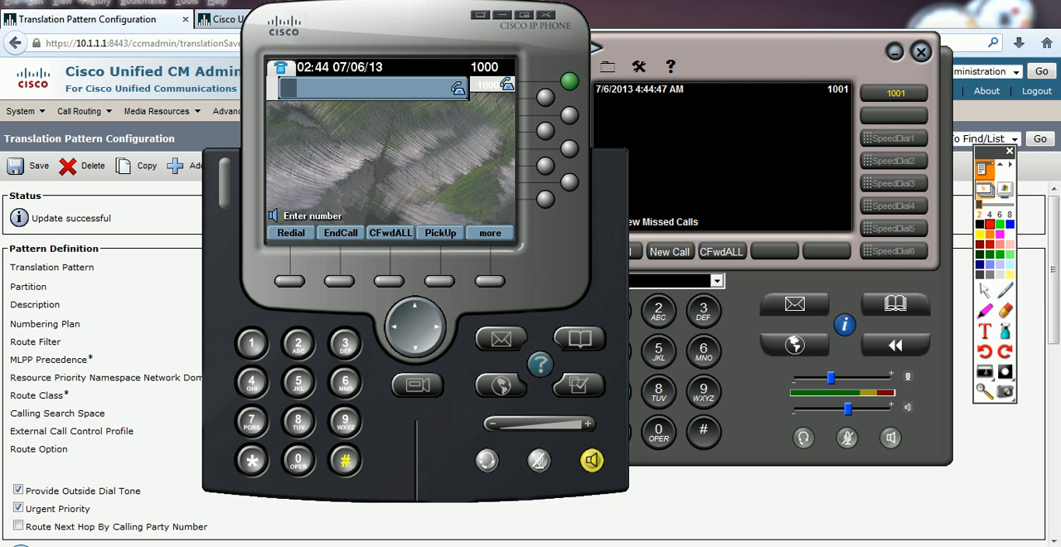
drag(389, 29, 317, 39)
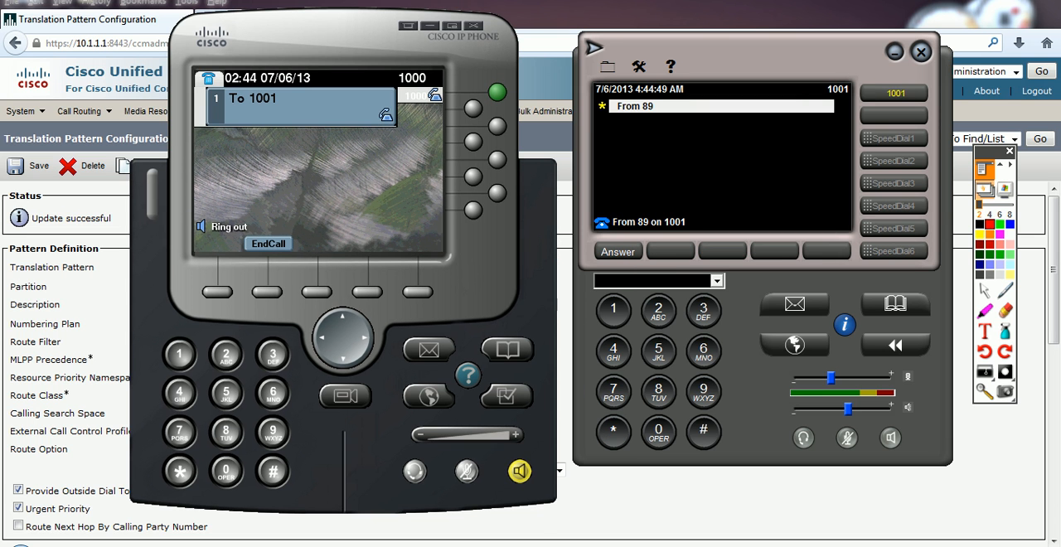
click(268, 244)
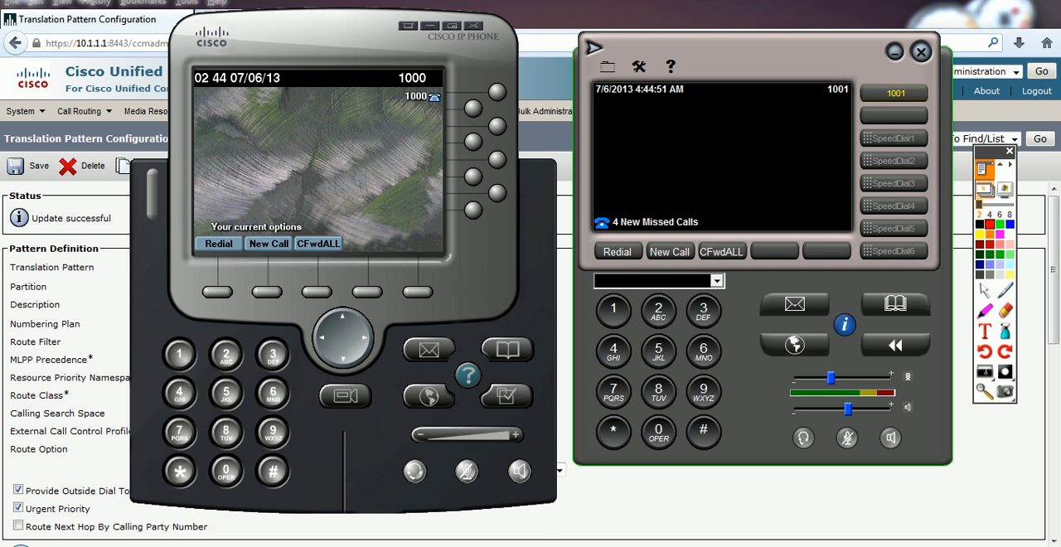
Step: Return to the browser and change the Translation Pattern to 001 in the pattern definition
key(alt+Tab)
scroll(529, 363, down, 4)
scroll(528, 363, up, 3)
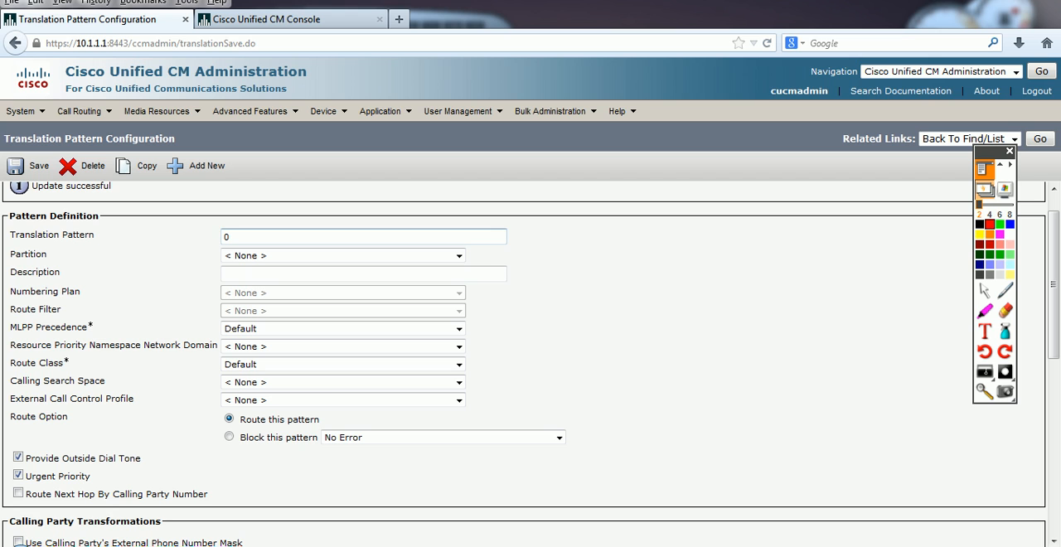
double_click(229, 237)
click(229, 237)
text(01)
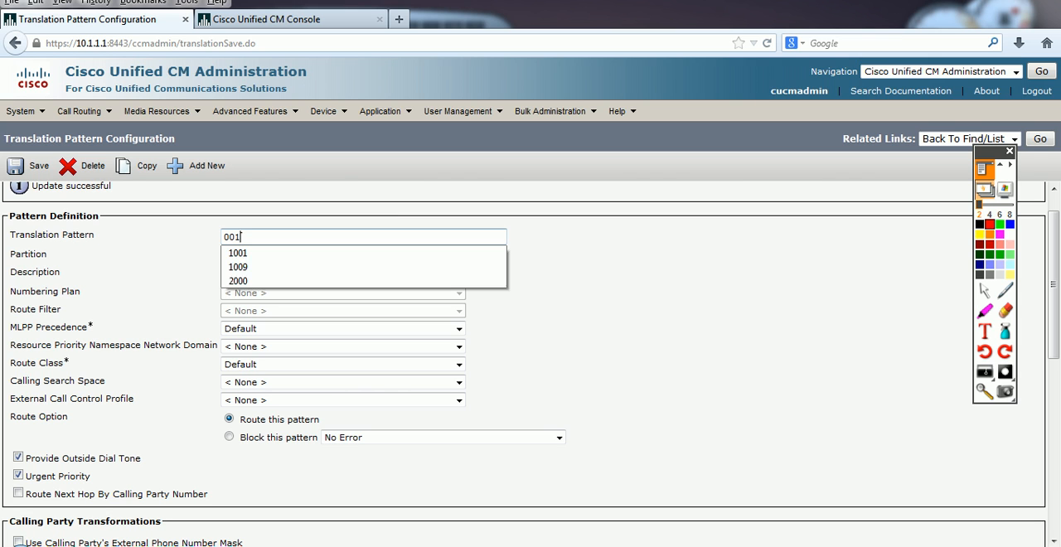
Step: Clear the Called Party Transform Mask, set the called party Prefix Digits (Outgoing Calls) to 1, and save the pattern
scroll(530, 365, down, 10)
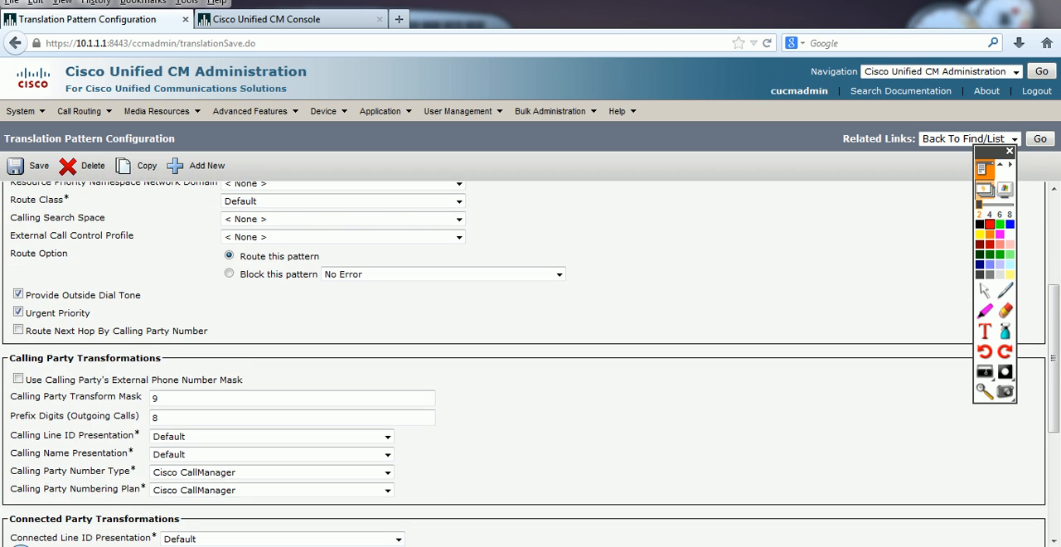
drag(175, 402, 161, 402)
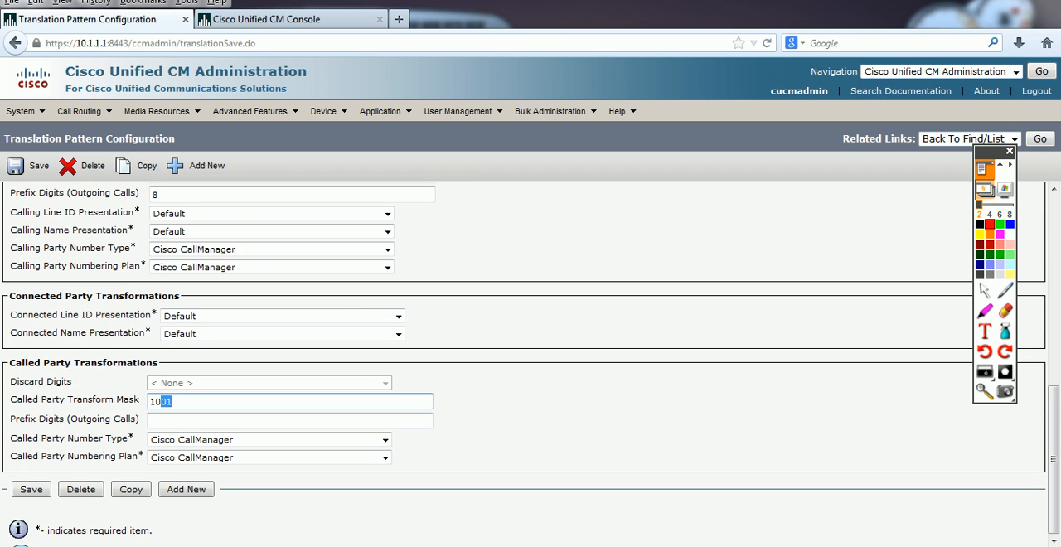
key(BackSpace)
key(BackSpace)
key(BackSpace)
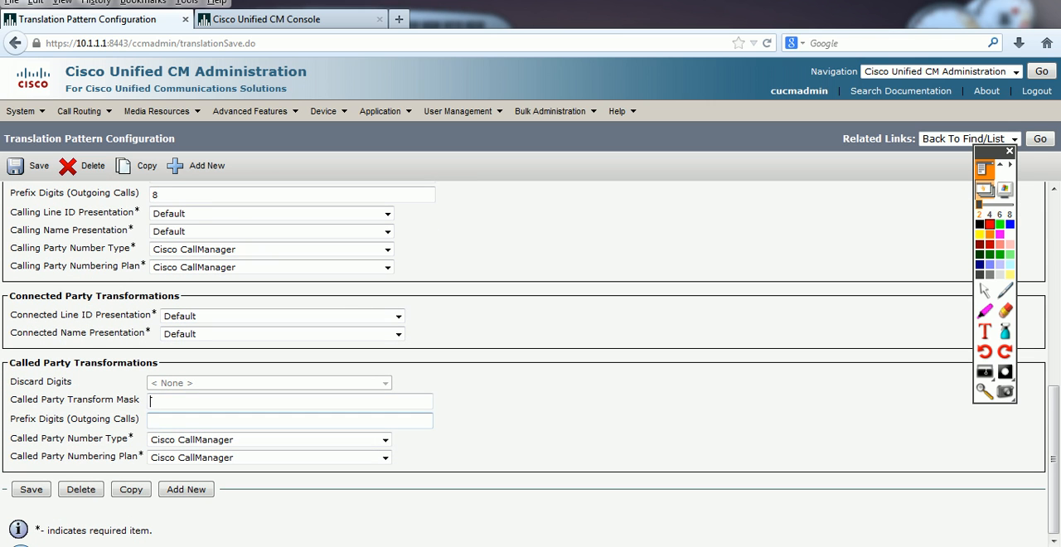
click(178, 421)
text(1)
click(29, 165)
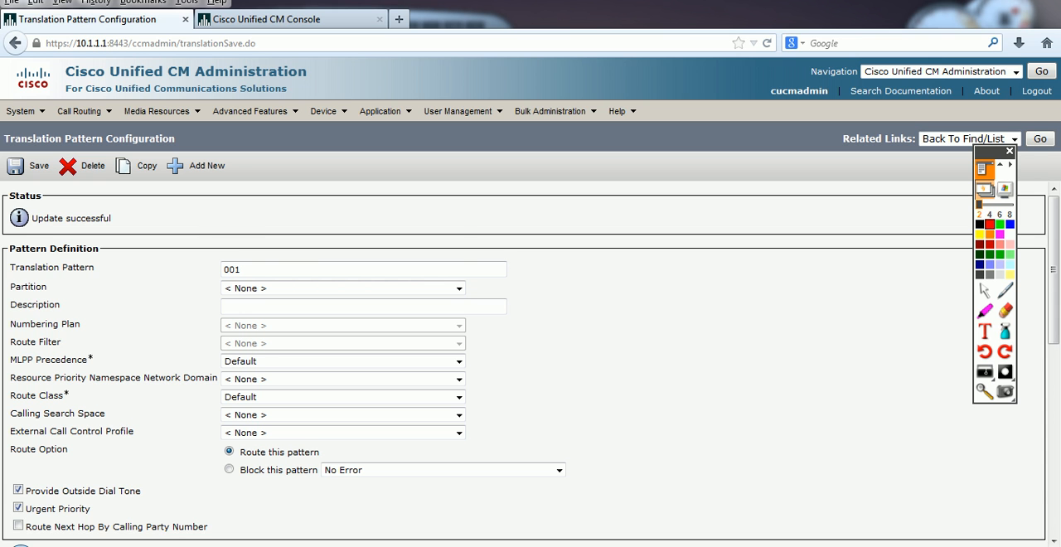
Step: Recheck the called party prefix and translation pattern 001, then place a test call to 001 from softphone 1000 and end it
scroll(530, 364, down, 10)
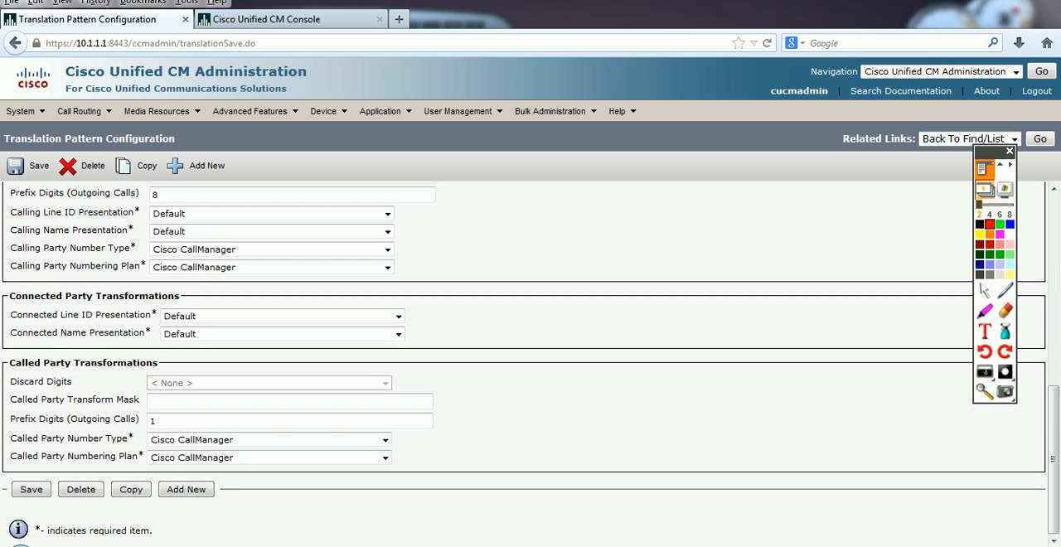
drag(9, 363, 49, 363)
scroll(415, 290, up, 7)
drag(251, 242, 212, 242)
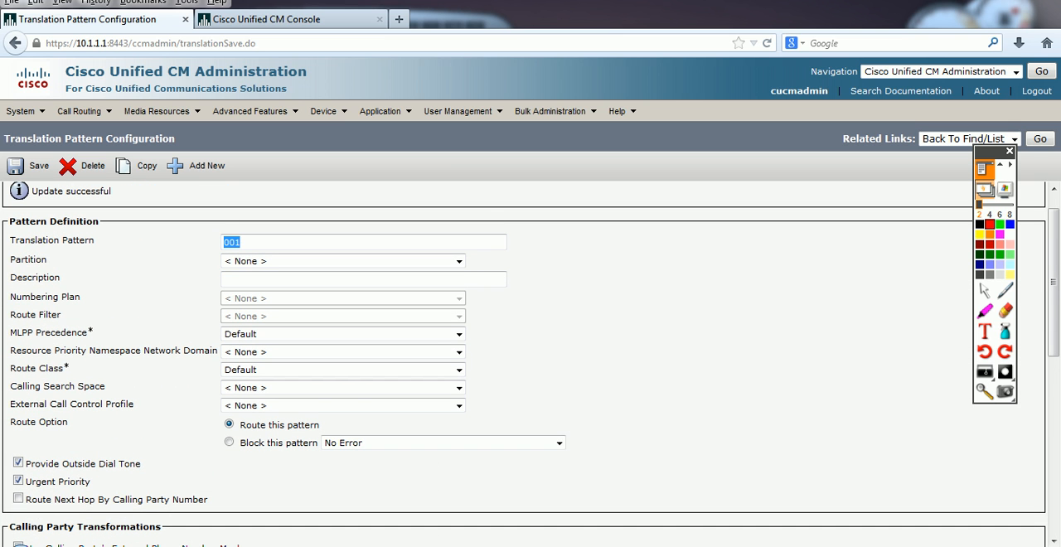
scroll(530, 365, down, 10)
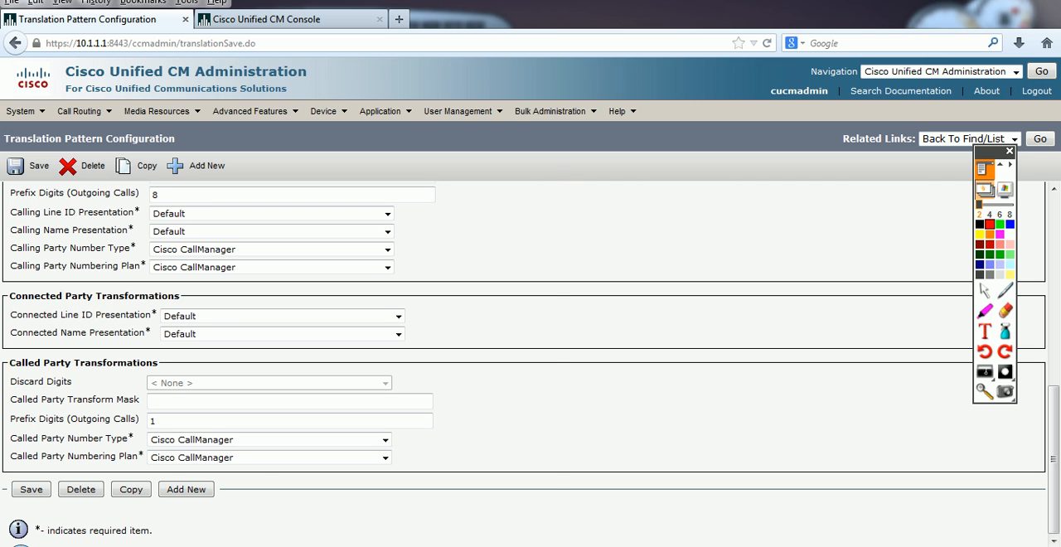
key(alt+Tab)
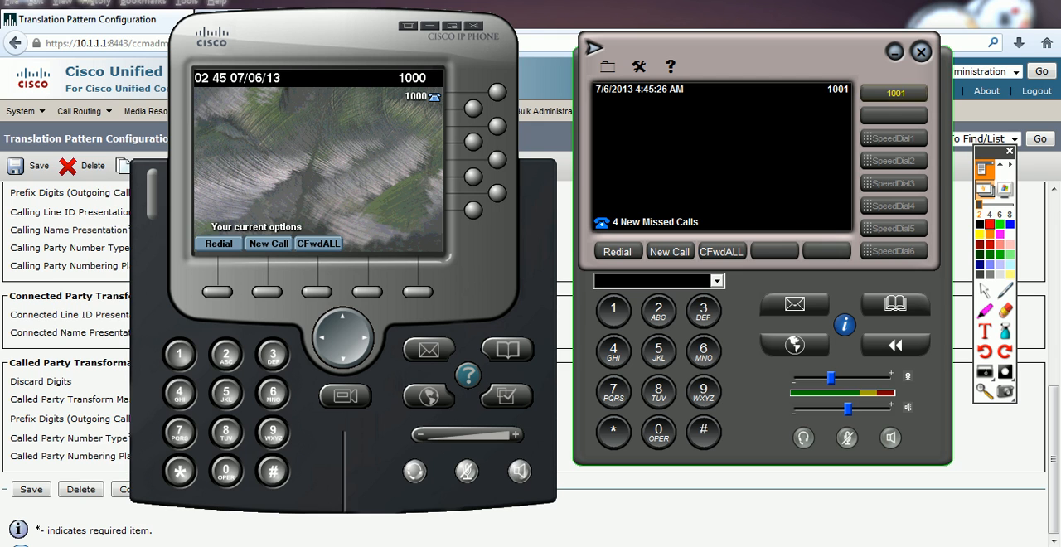
drag(315, 41, 272, 43)
text(0)
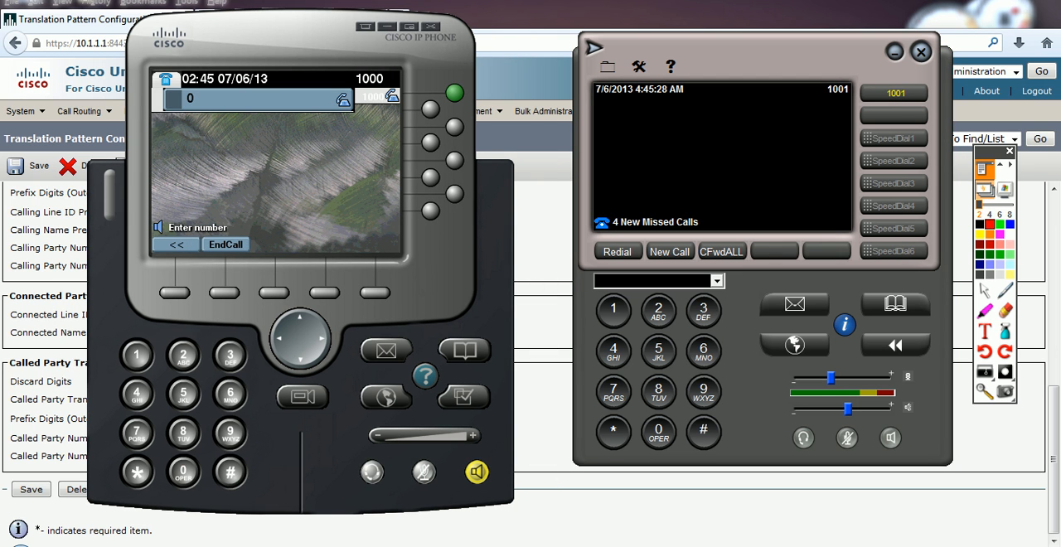
text(0)
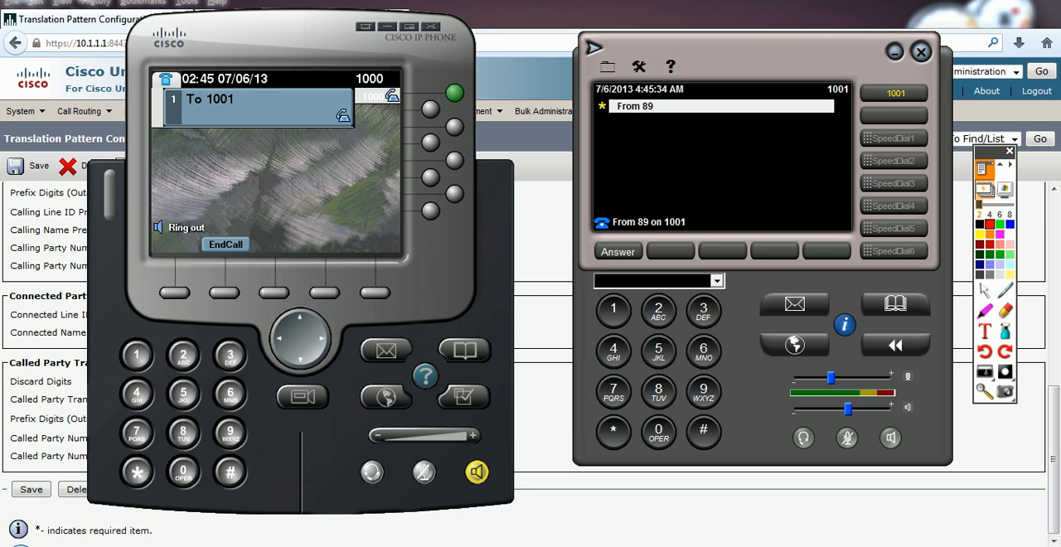
click(225, 245)
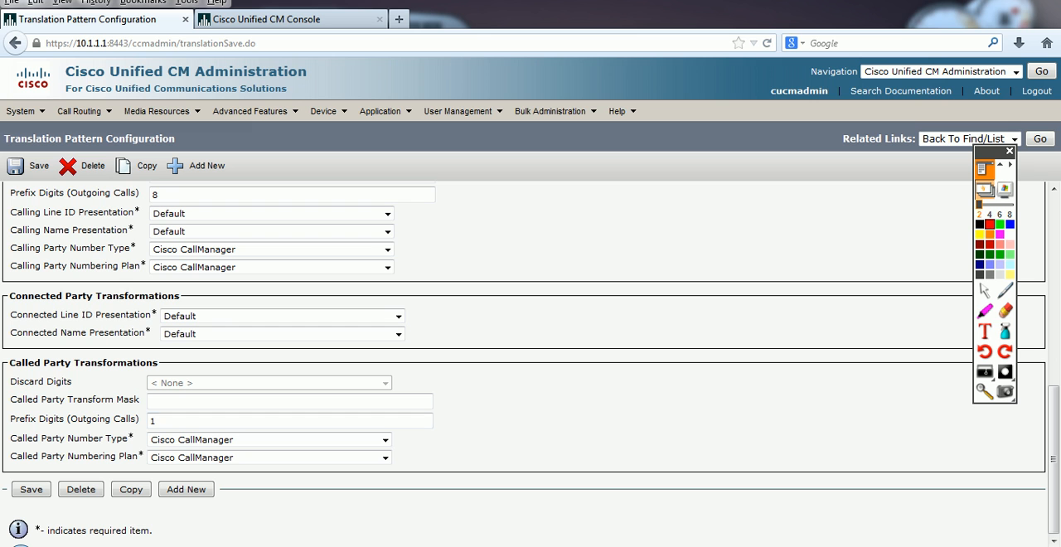
Step: Clear the called party Prefix Digits, the calling party Prefix Digits, and the Calling Party Transform Mask
click(156, 421)
scroll(530, 361, up, 4)
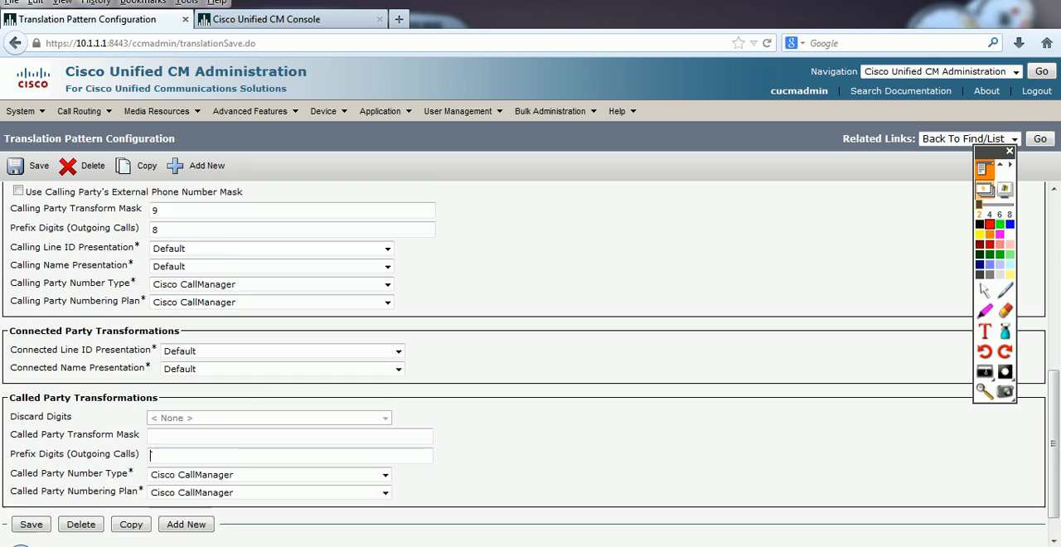
key(BackSpace)
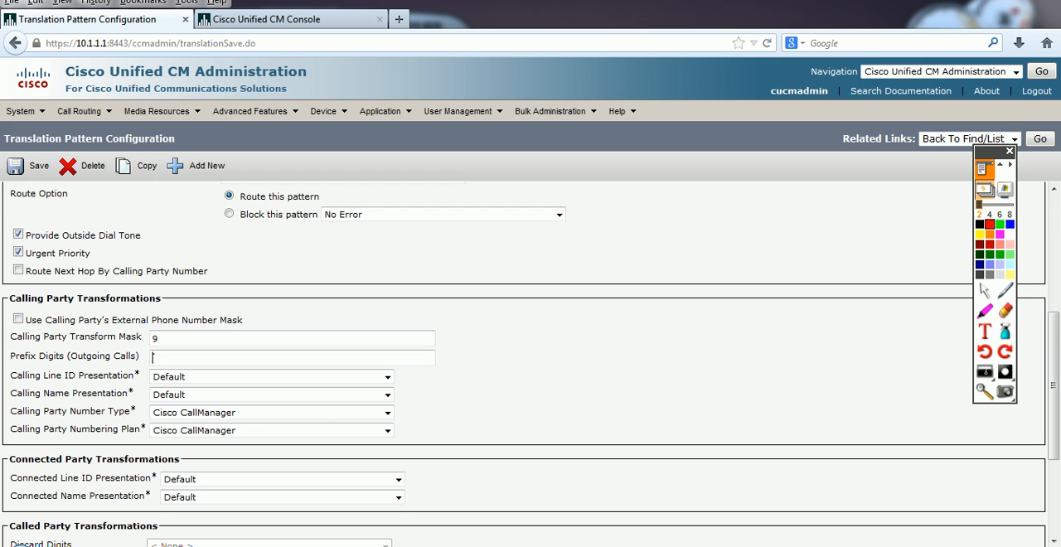
key(shift+Tab)
key(BackSpace)
scroll(530, 361, up, 6)
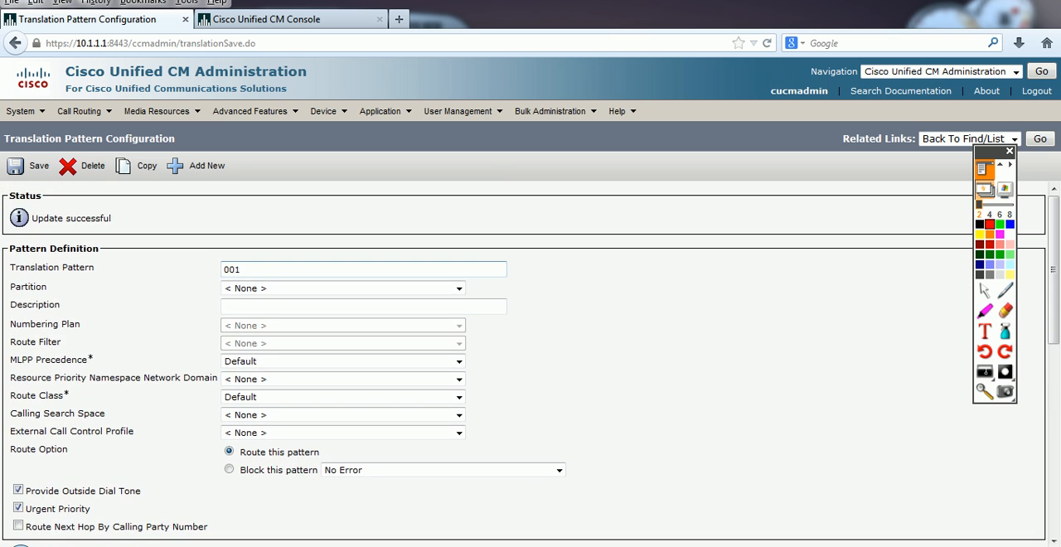
Step: Set the Translation Pattern to 0 and the Called Party Transform Mask to 1001, and save the pattern
double_click(232, 269)
text(0)
scroll(530, 361, down, 7)
click(152, 401)
text(101)
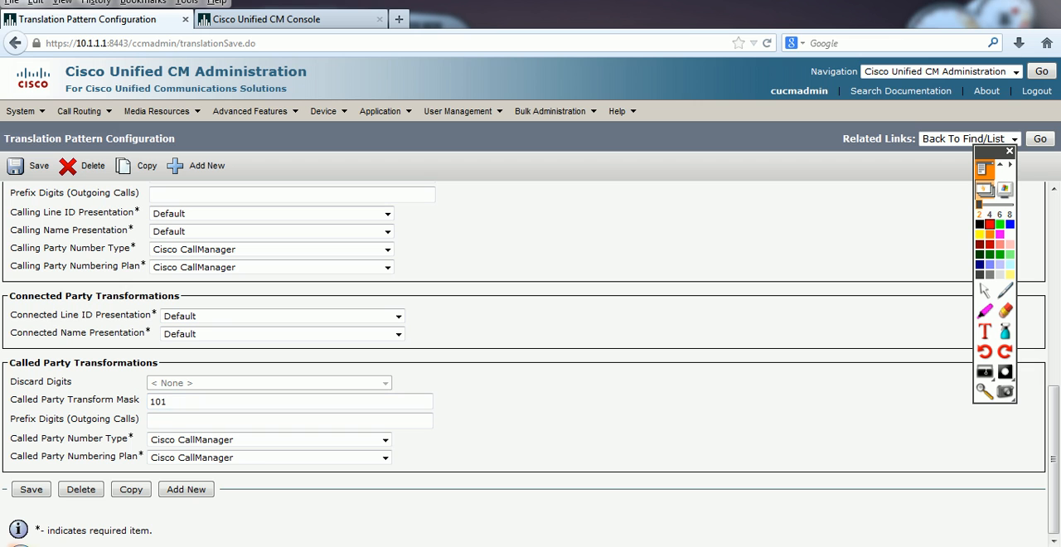
key(BackSpace)
text(01)
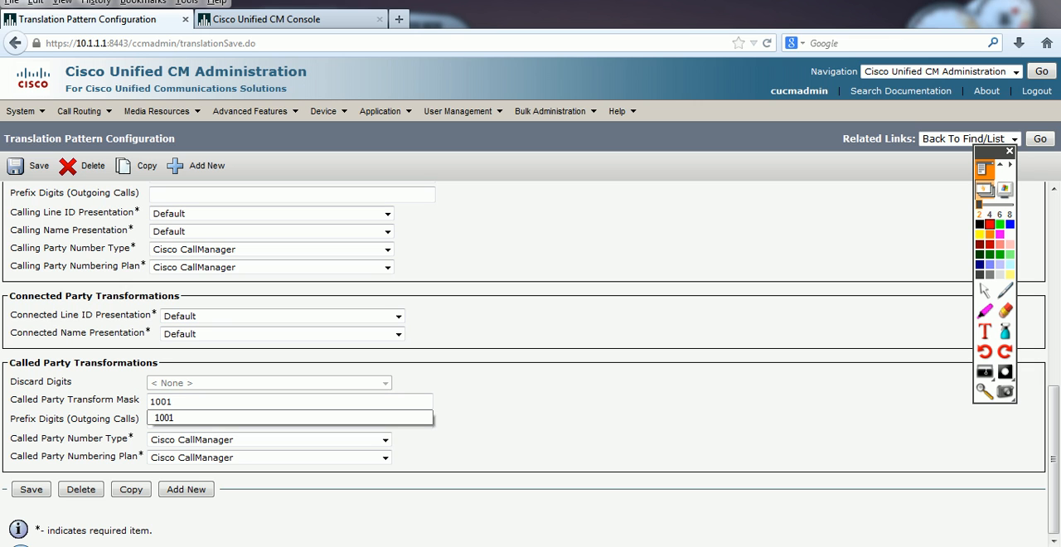
click(25, 165)
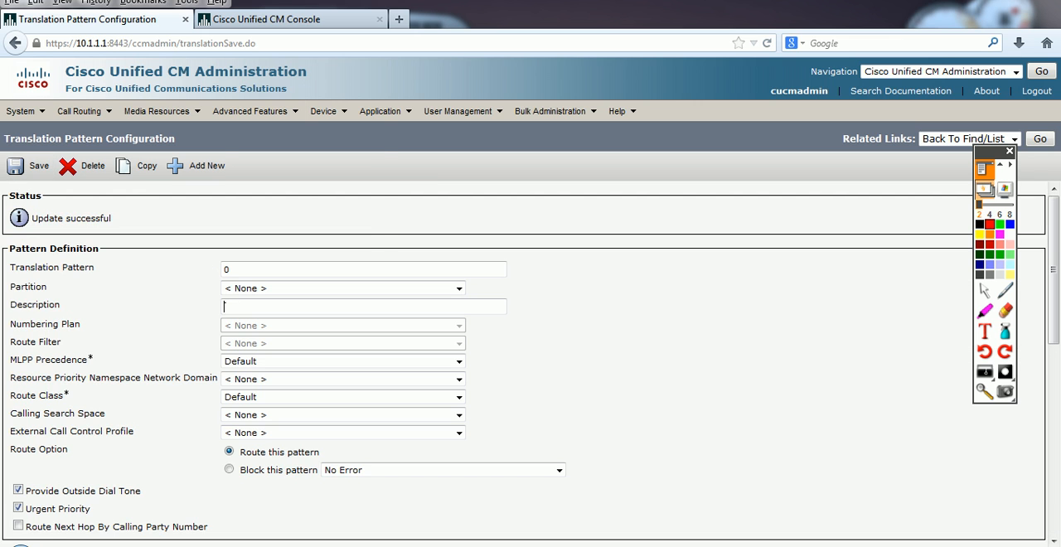
Step: Open the trunk list on the 10.1.1.1 server and on the 10.1.1.11 server in the other browser tab
mouse_move(249, 111)
mouse_move(324, 111)
click(83, 43)
click(83, 43)
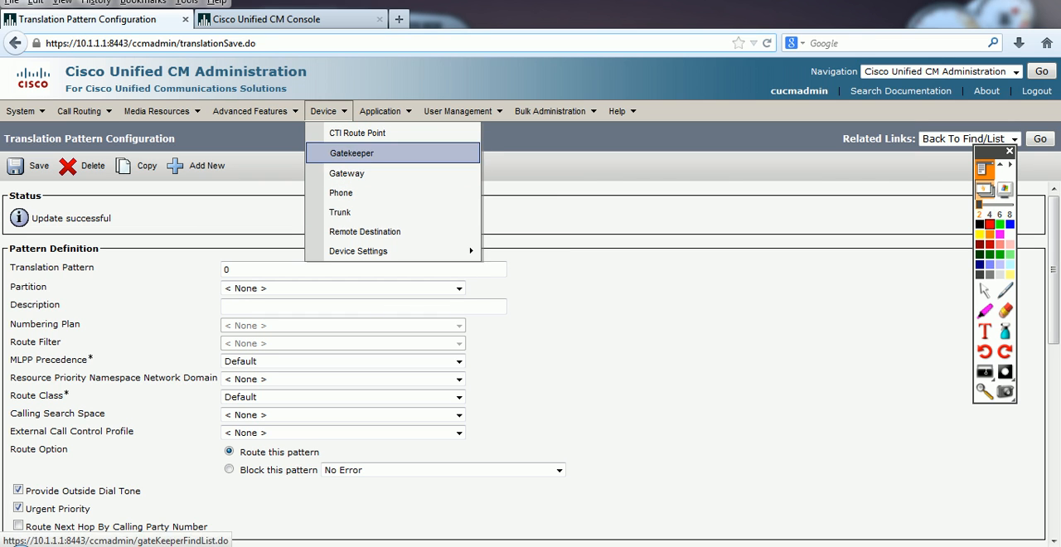
click(340, 210)
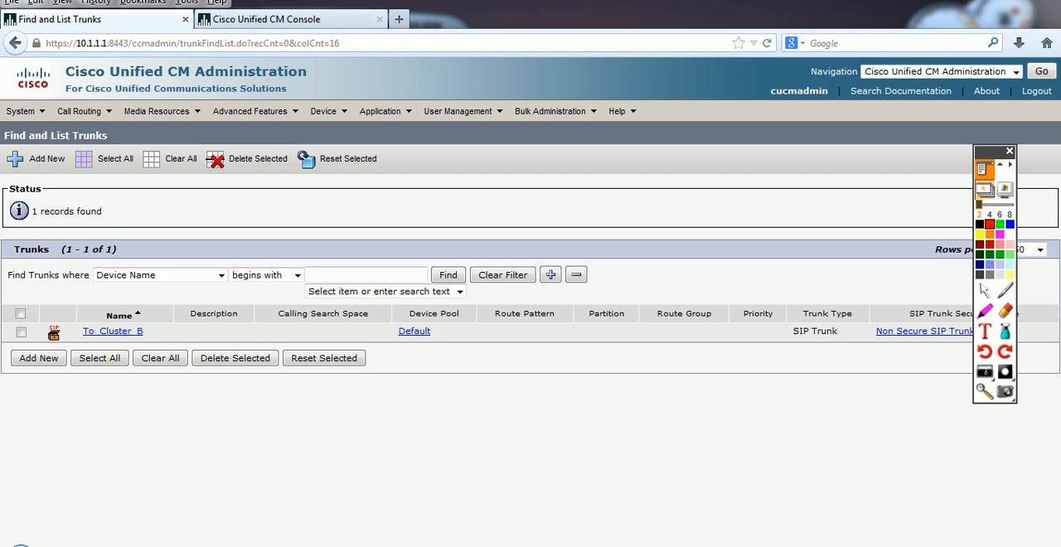
click(279, 20)
click(104, 43)
double_click(104, 43)
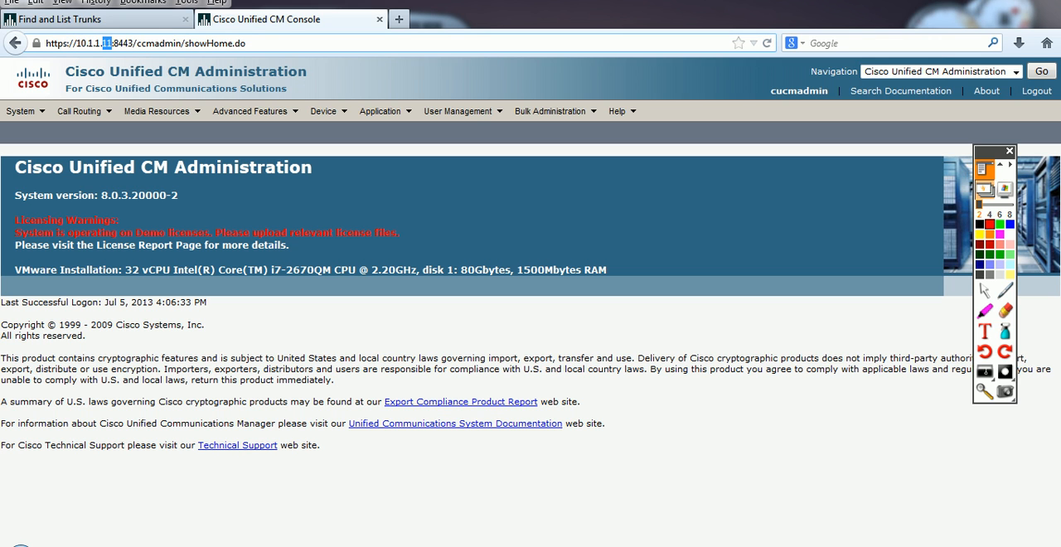
mouse_move(324, 111)
click(332, 206)
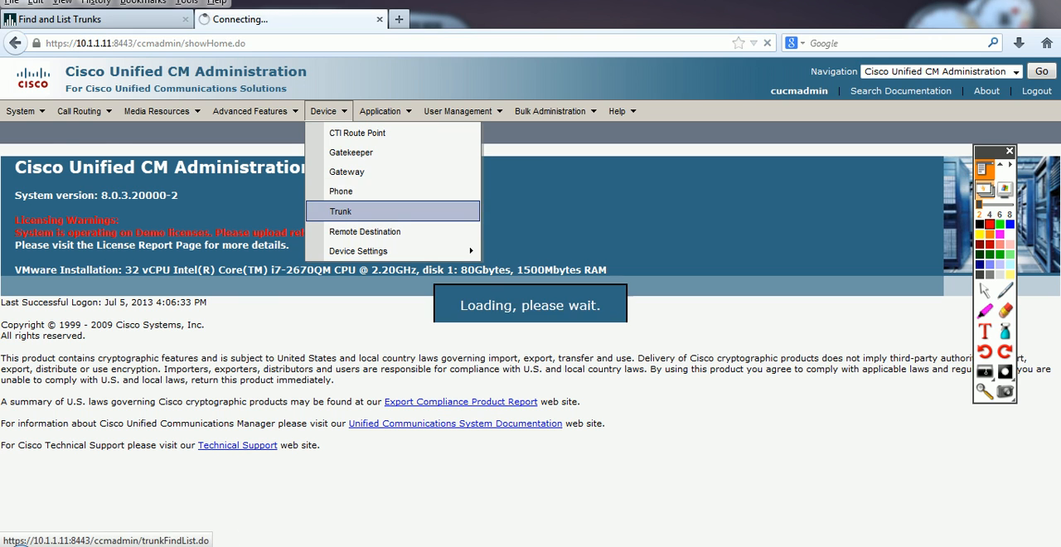
Step: Start another IP blue softphone instance, cancelling the MultiLab setup dialogs and declining software registration
click(448, 219)
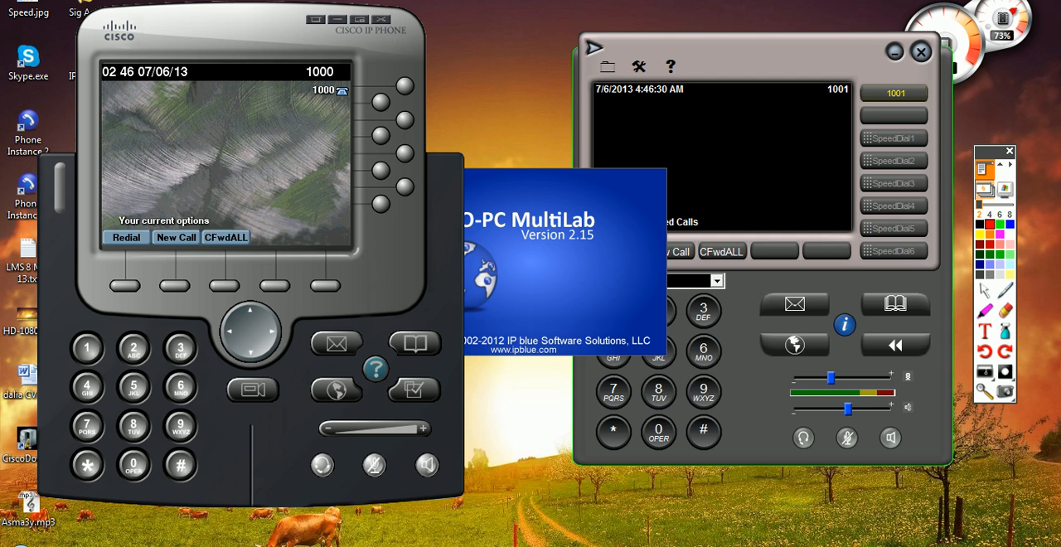
key(Escape)
key(Escape)
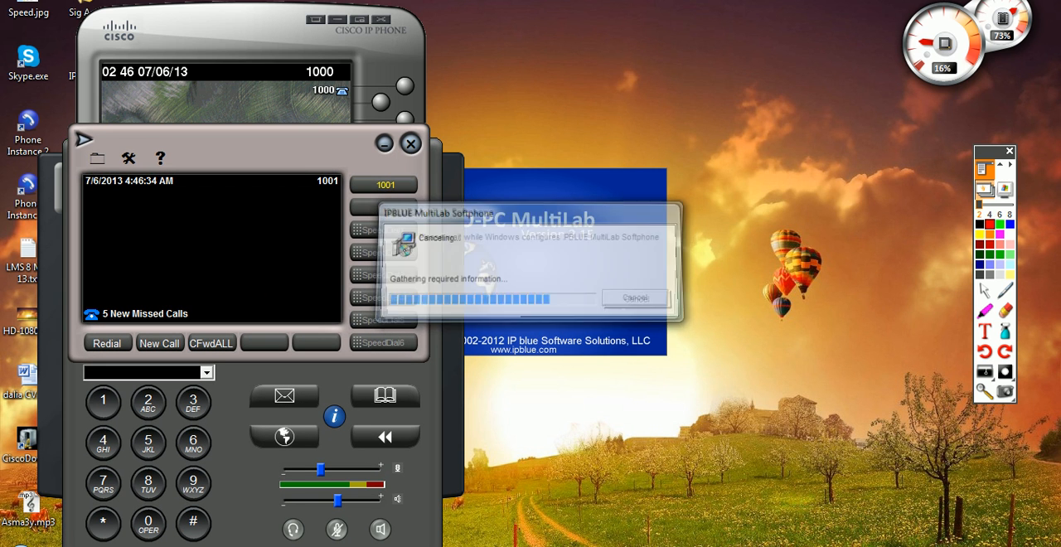
key(Escape)
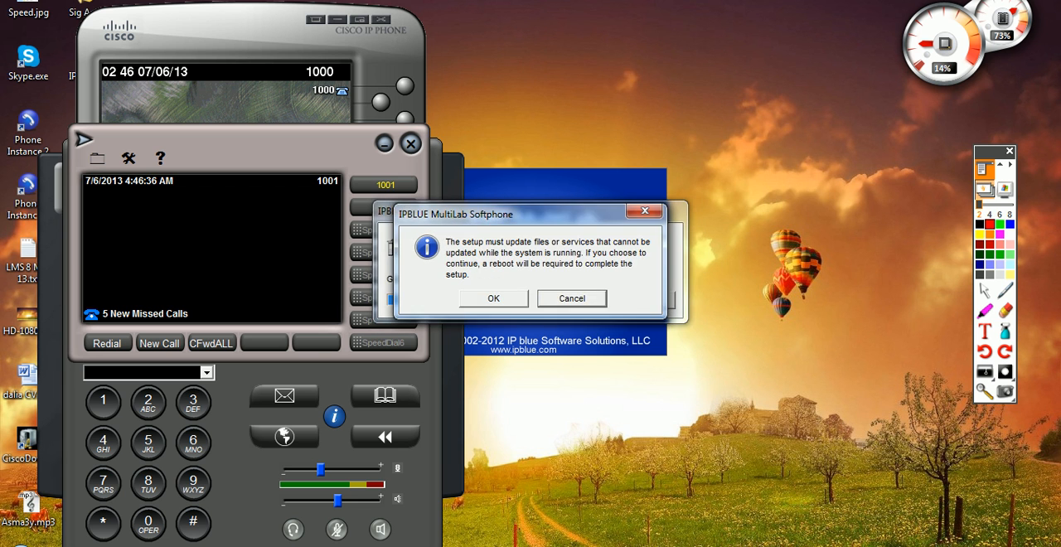
key(Escape)
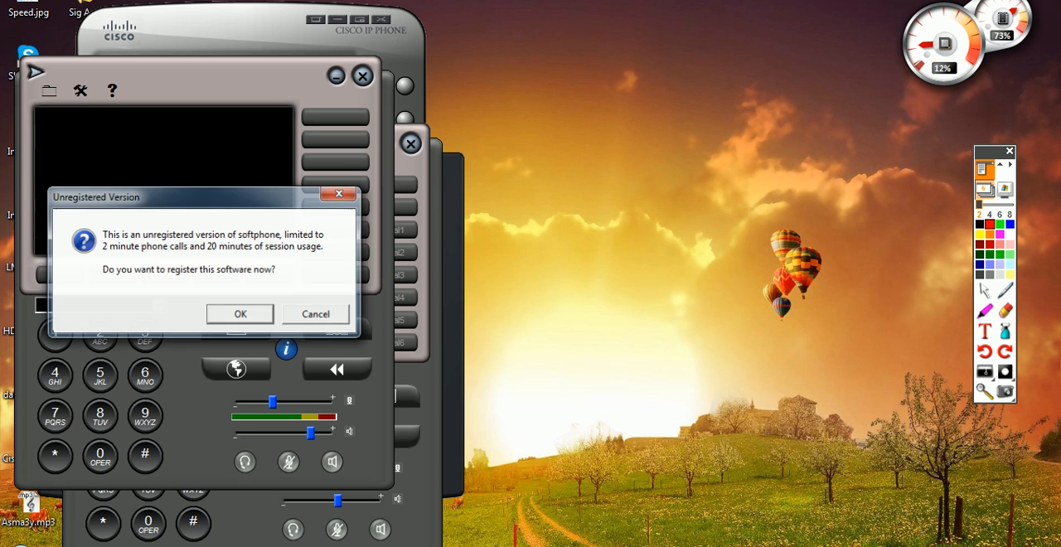
key(Tab)
key(Return)
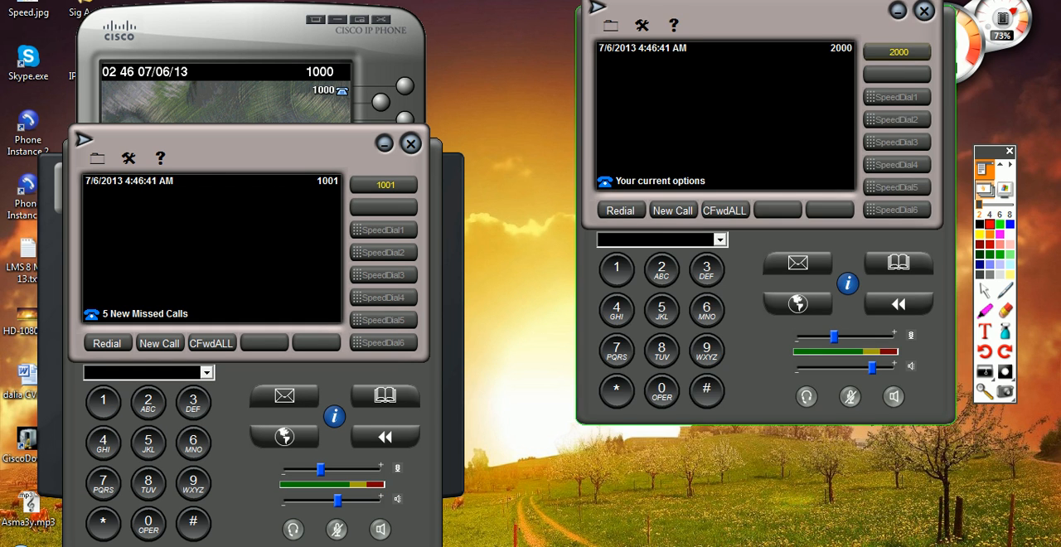
Step: Move softphone 2000 clear of the other phones, dial 1001 from it, and end the call
drag(754, 20, 788, 48)
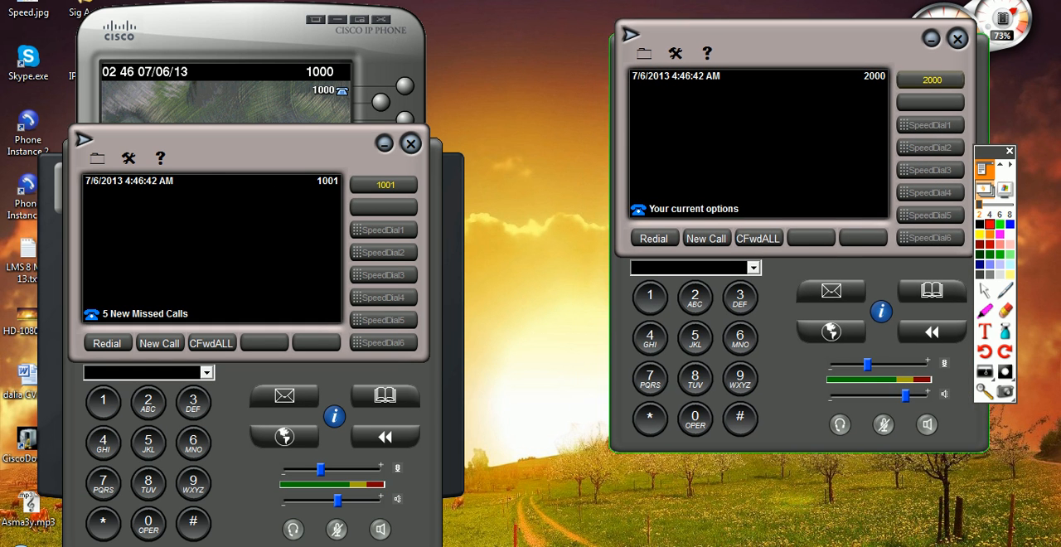
click(706, 238)
click(650, 298)
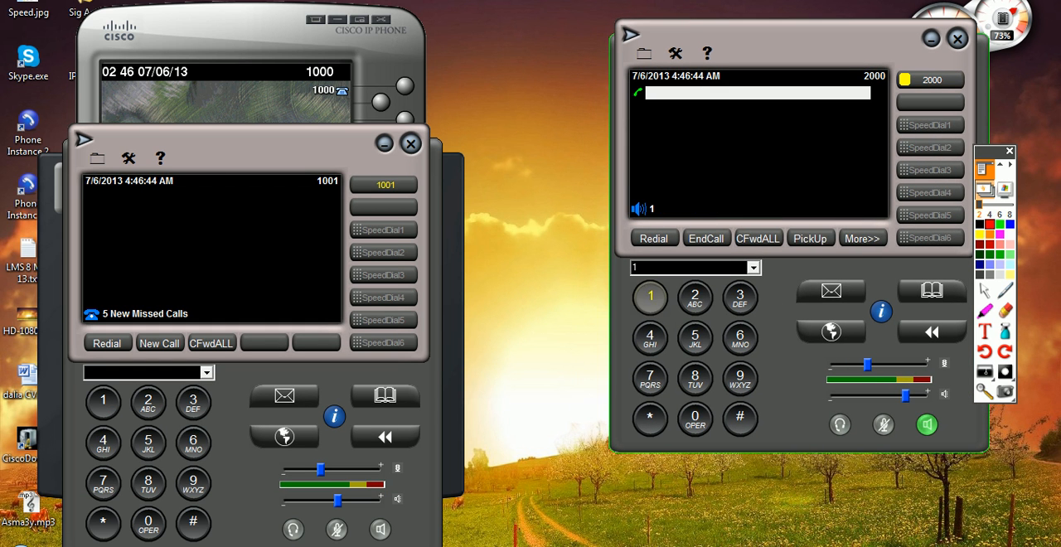
click(694, 419)
click(650, 298)
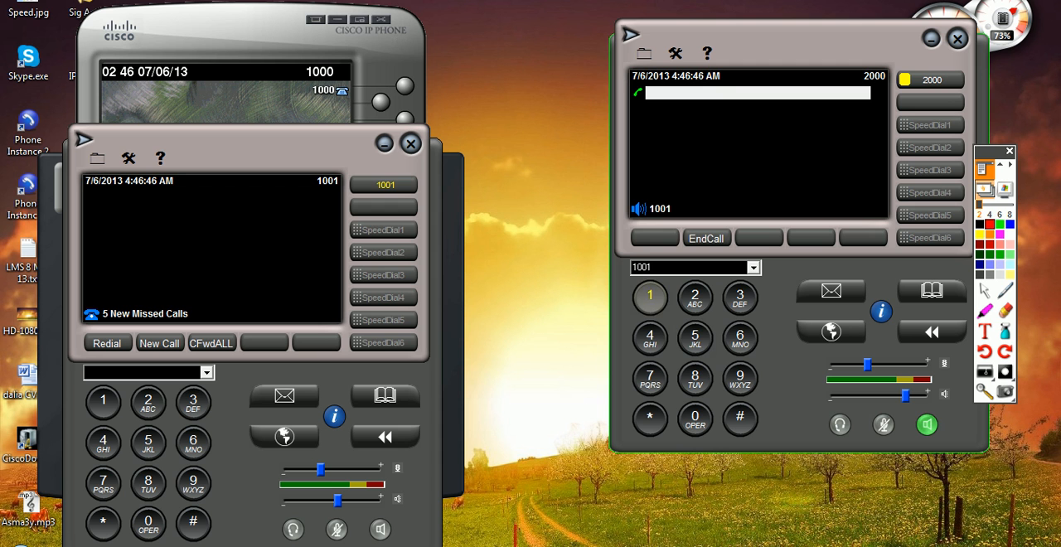
click(706, 238)
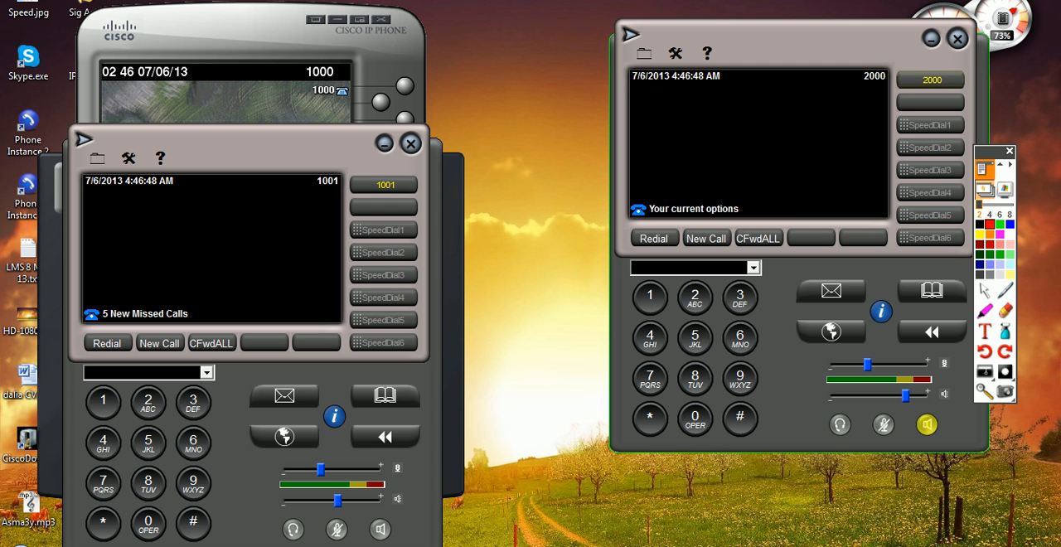
Step: Rearrange the softphones so 2000 stands apart from 1000 and 1001, and bring softphone 1001 to the front
drag(787, 37, 799, 73)
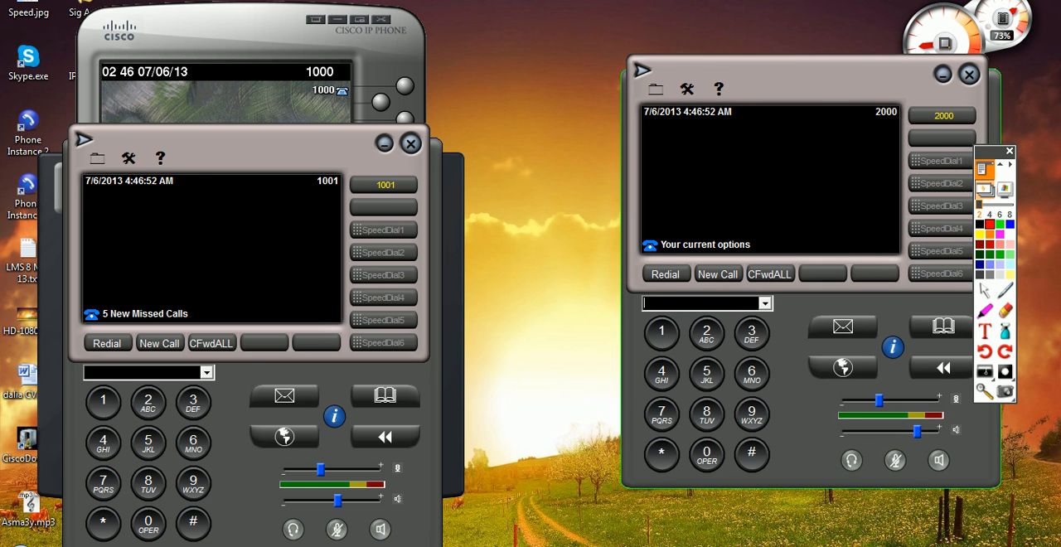
drag(249, 148, 268, 133)
drag(249, 38, 251, 16)
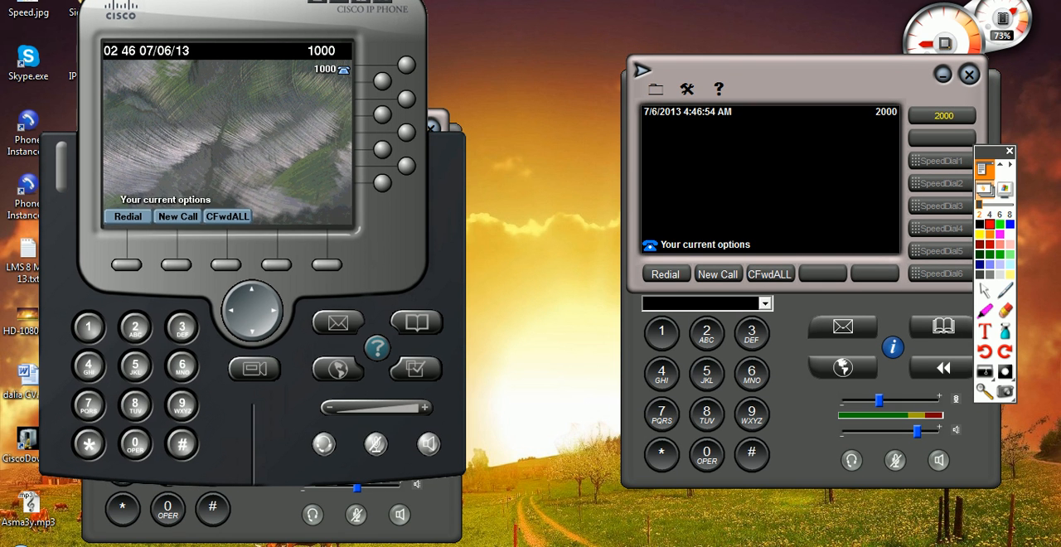
click(284, 515)
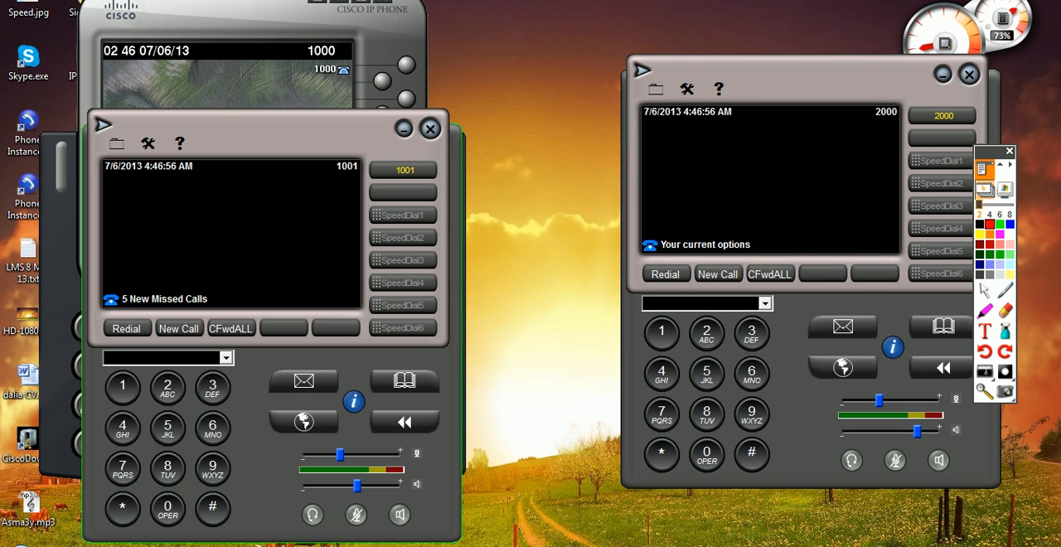
Step: Start a new route pattern on the 10.1.1.11 server, enter 100X as the pattern, and dismiss the antivirus pop-up
click(325, 545)
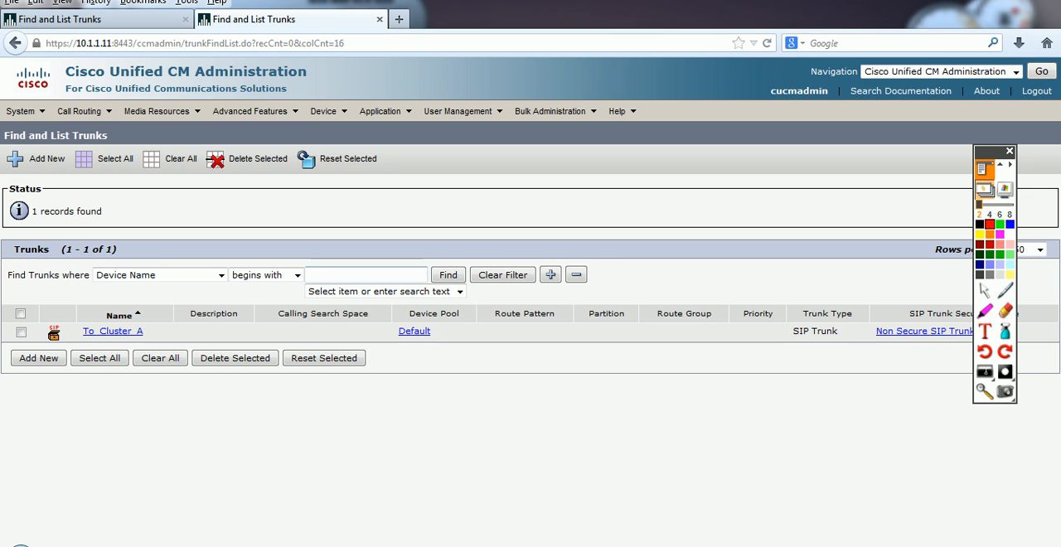
click(78, 111)
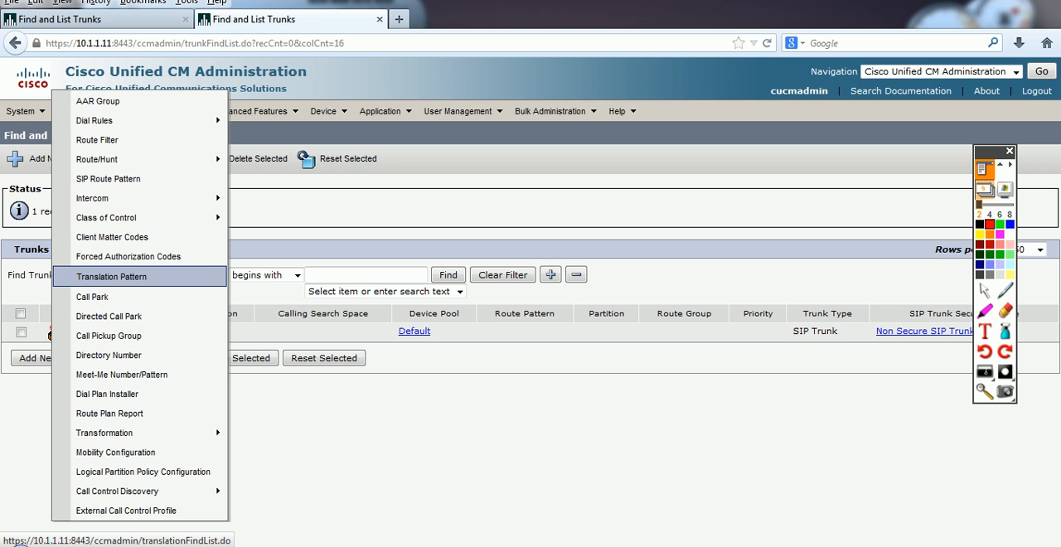
mouse_move(97, 160)
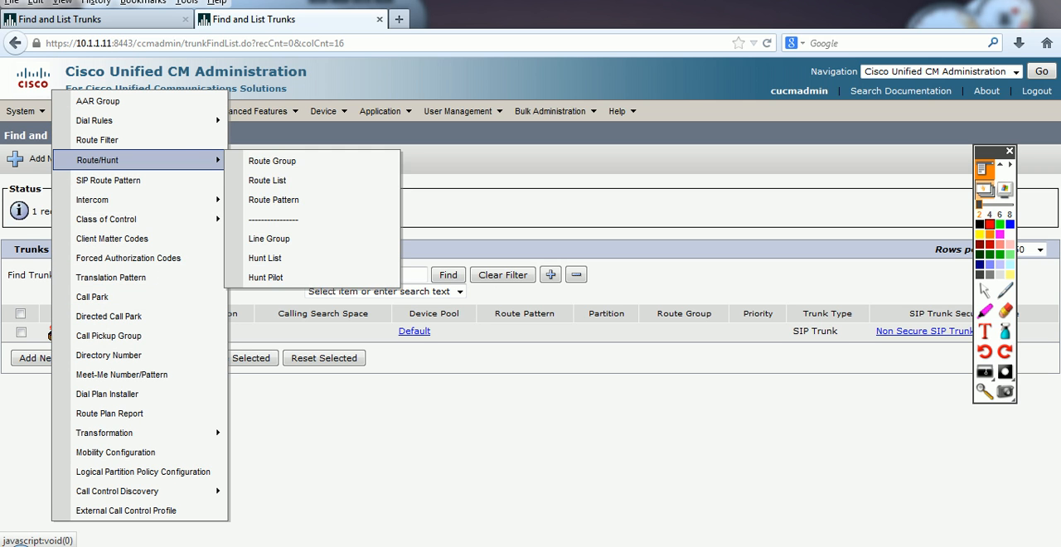
click(274, 202)
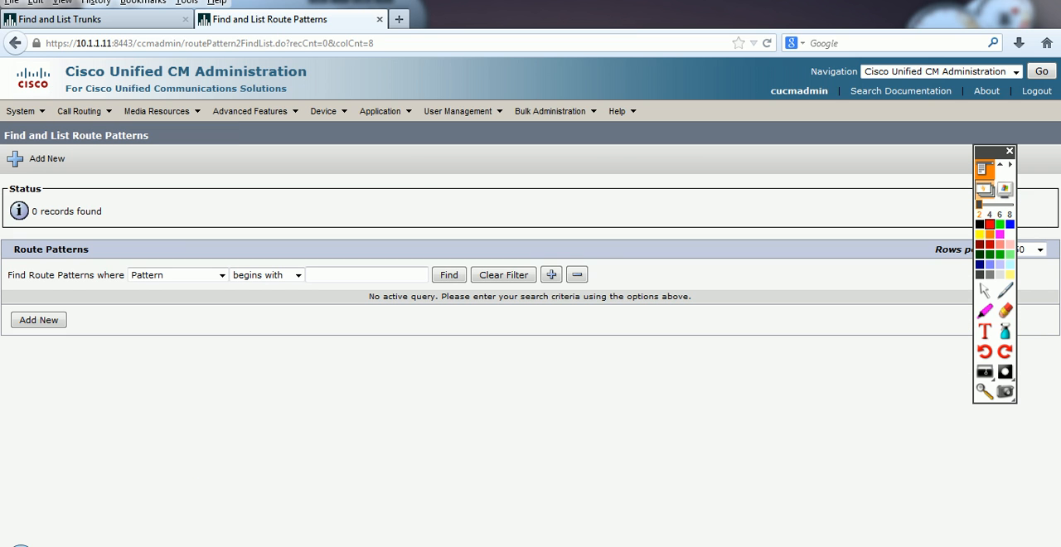
click(38, 320)
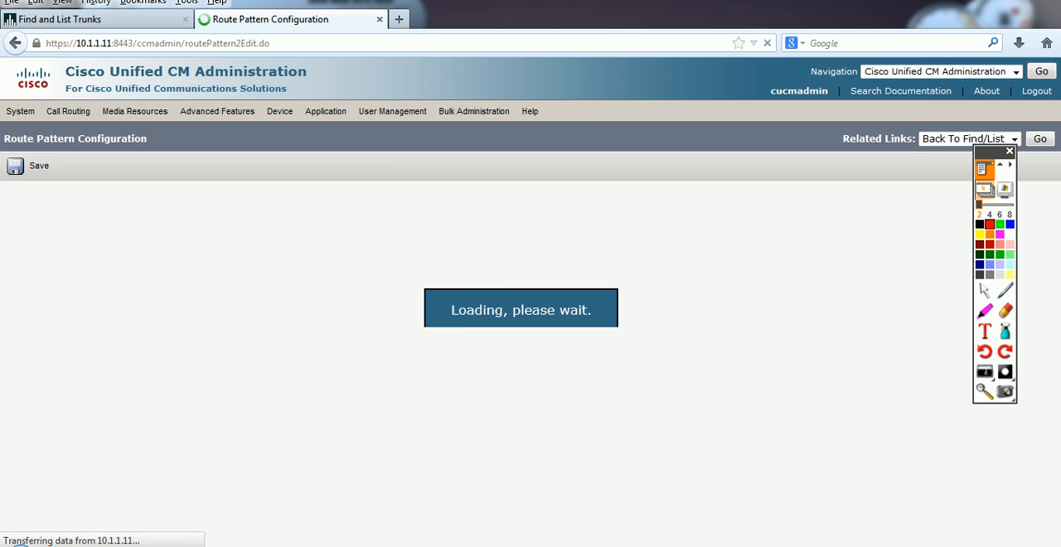
text(1)
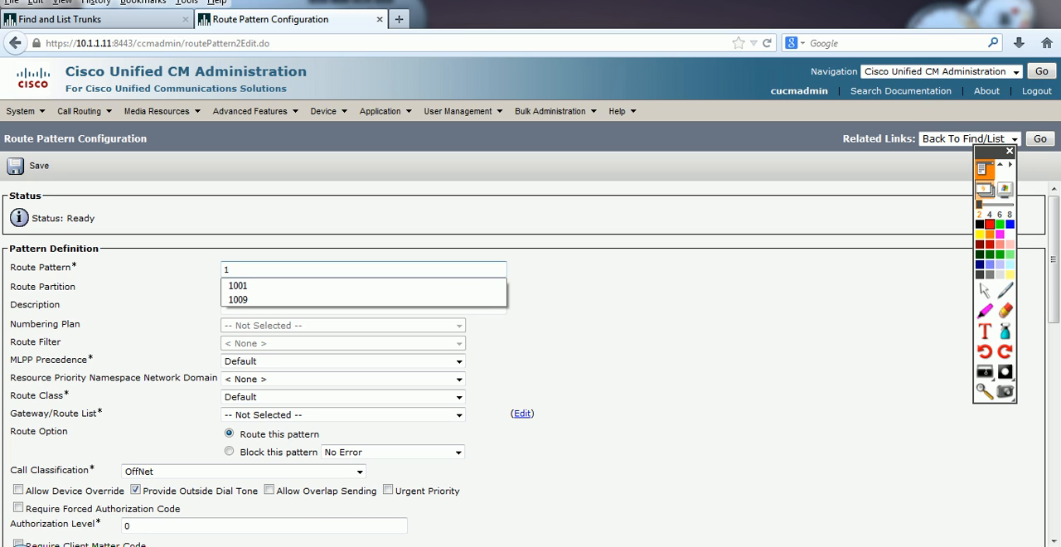
text(00X)
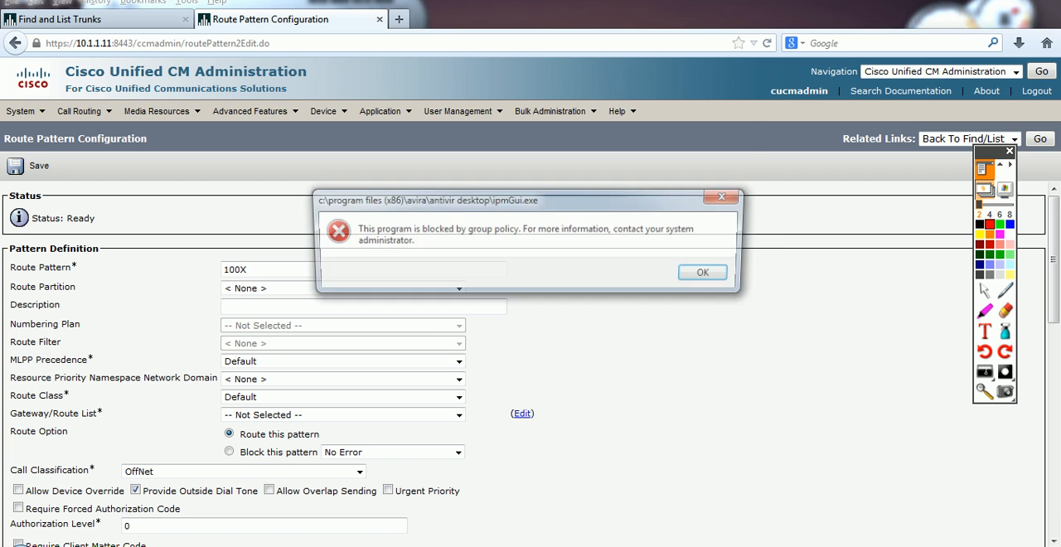
key(Return)
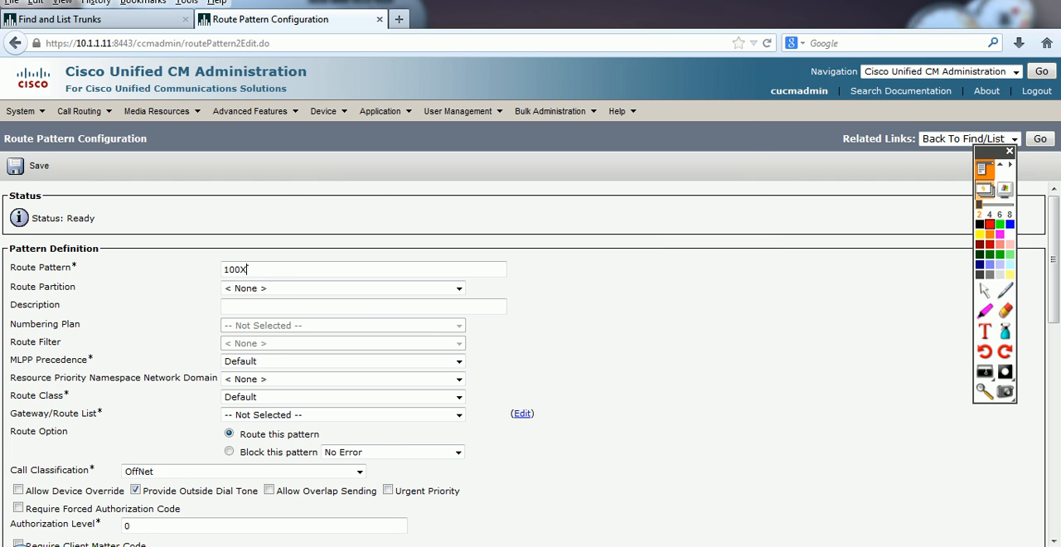
Step: Assign To_Cluster_A as the 100X route pattern's gateway and save it, accepting the confirmation prompts
drag(103, 413, 22, 413)
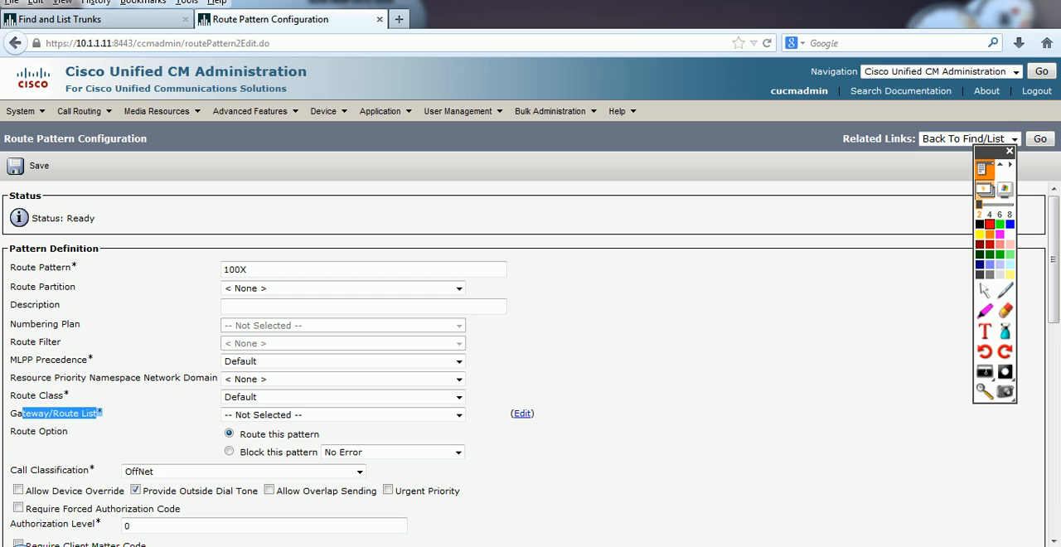
click(458, 414)
click(254, 440)
click(33, 165)
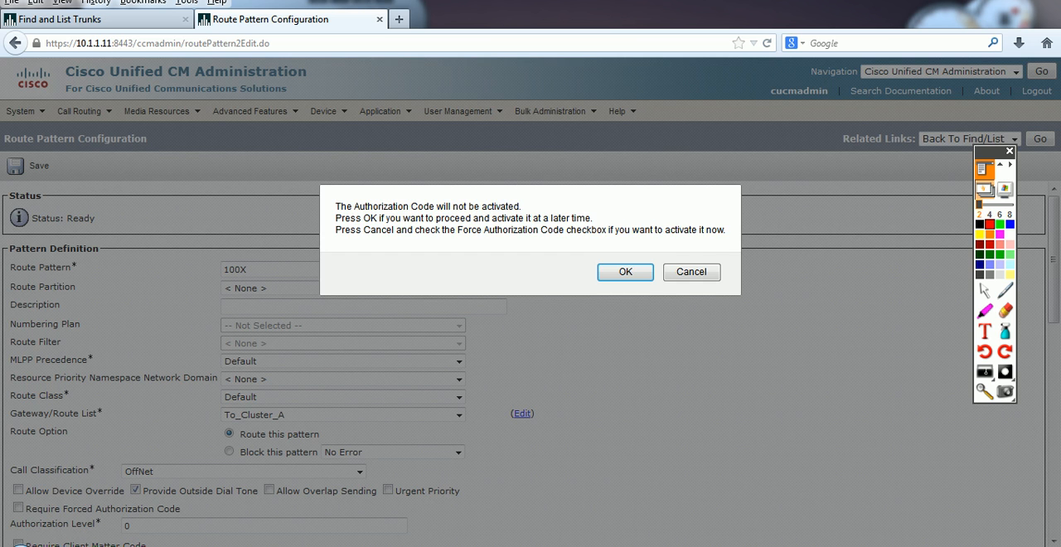
click(626, 272)
click(688, 272)
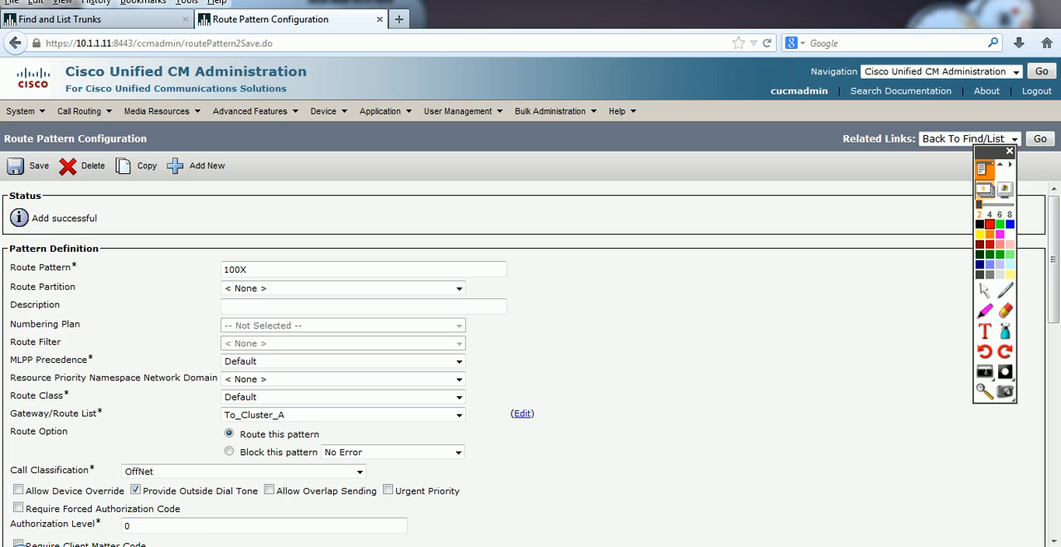
Step: Bring up softphones 1000 and 2000 side by side, dial 1000 from 2000, and end the call
key(alt+Tab)
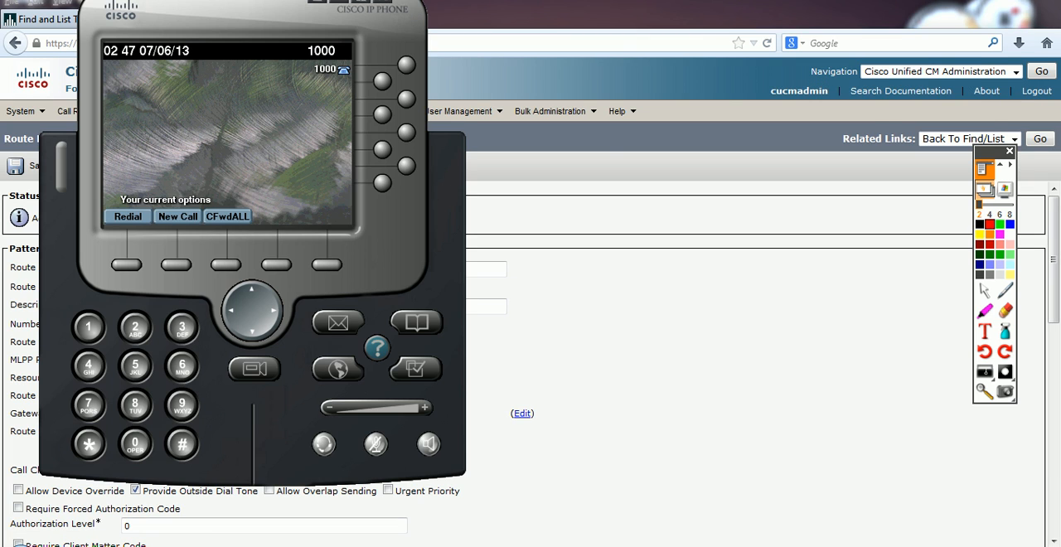
key(alt+Tab)
drag(787, 83, 766, 61)
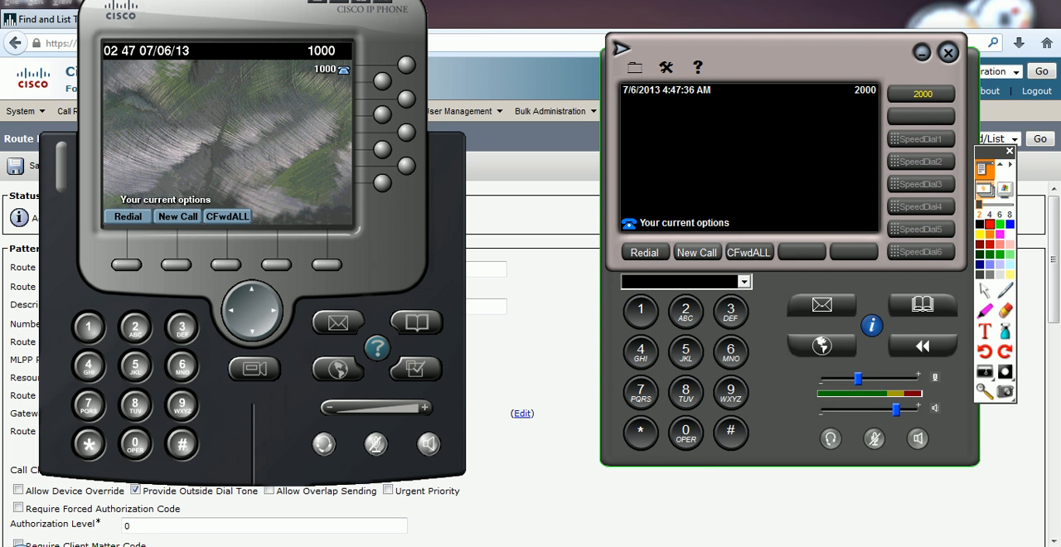
click(696, 252)
click(639, 309)
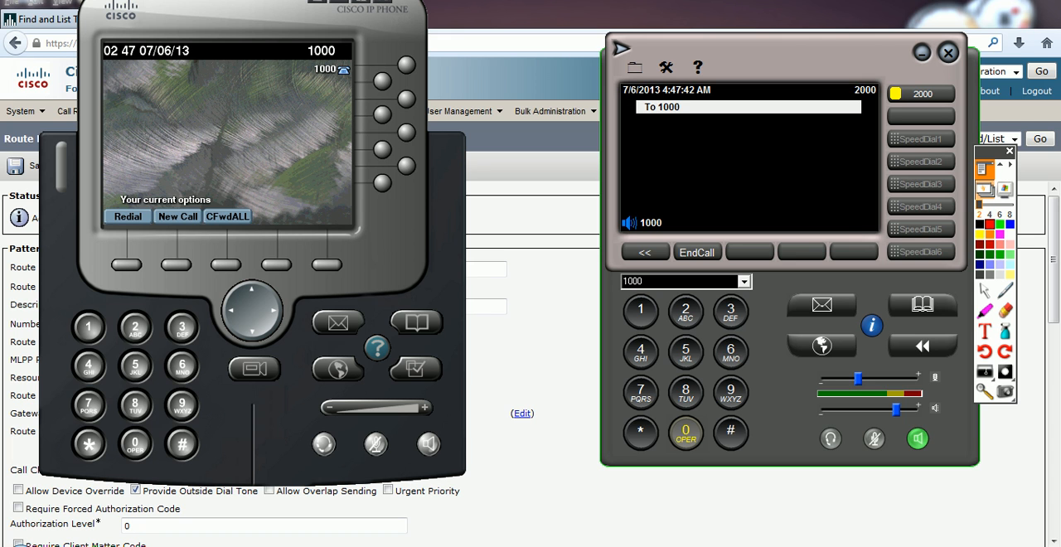
click(696, 252)
Step: Open the To_Cluster_A trunk on the 10.1.1.11 server, reset it, and close the reset window
click(535, 290)
mouse_move(323, 111)
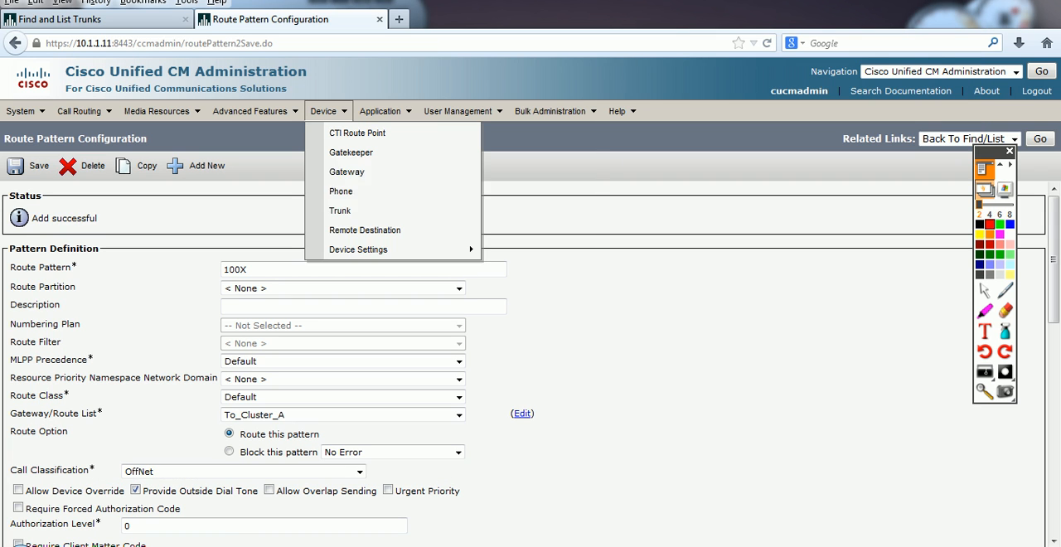
click(340, 212)
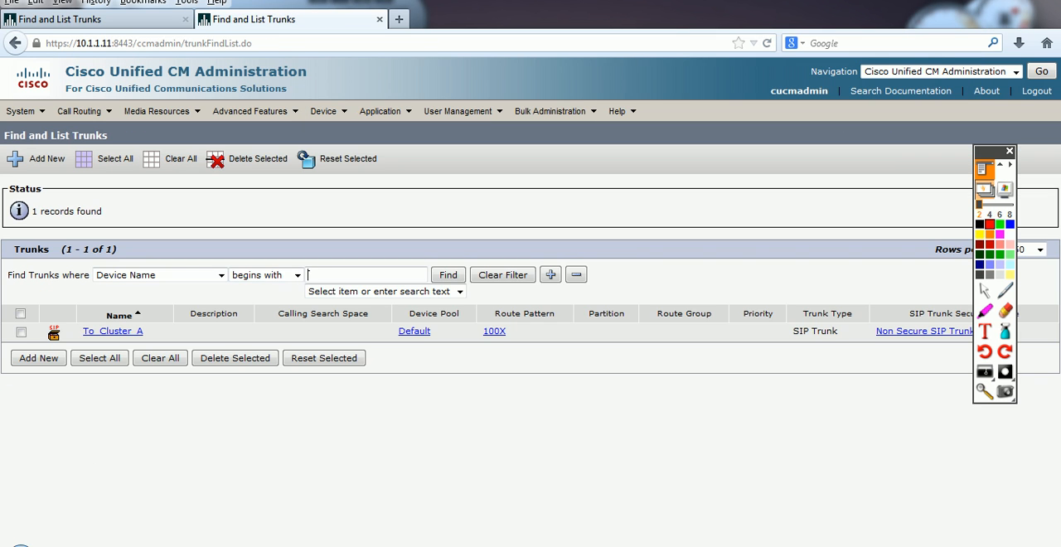
click(113, 332)
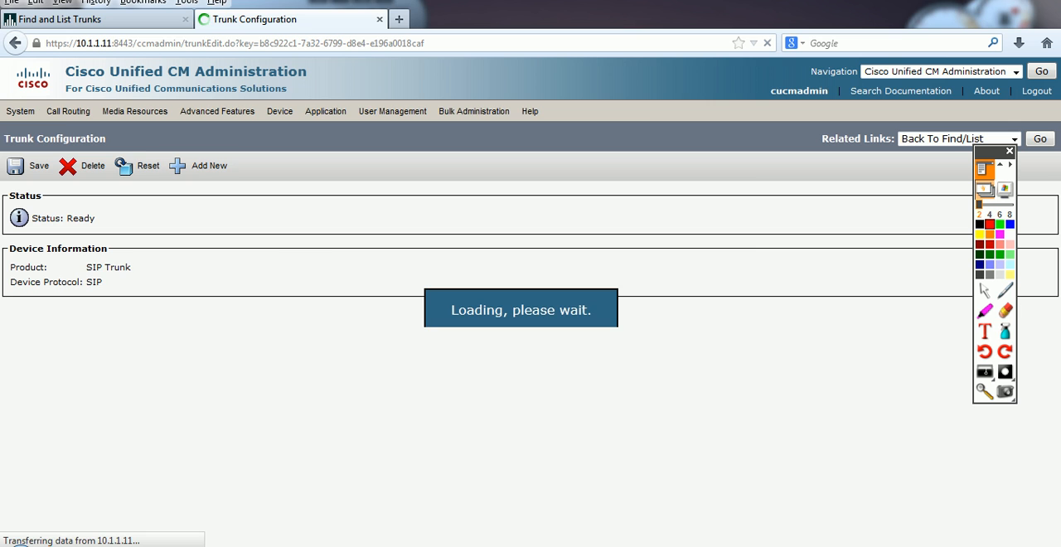
click(139, 165)
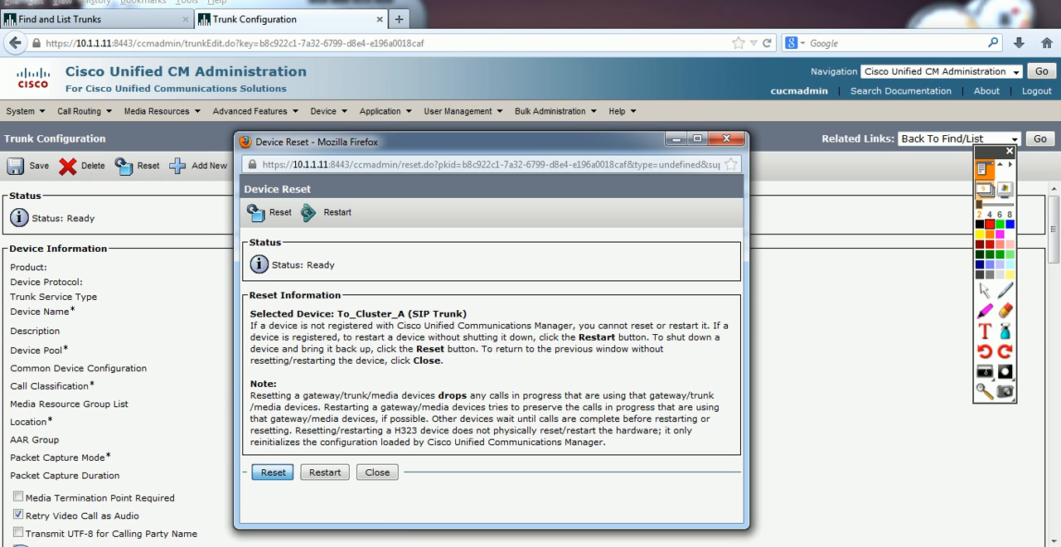
click(273, 472)
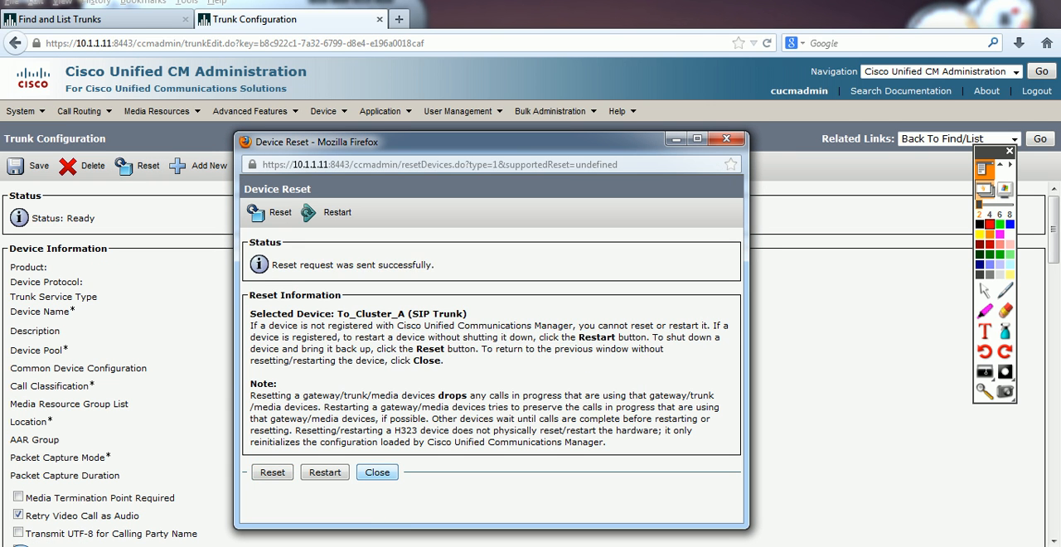
click(377, 472)
Step: Switch to the 10.1.1.1 server, open the To_Cluster_B trunk, reset it, and close the reset window
click(108, 19)
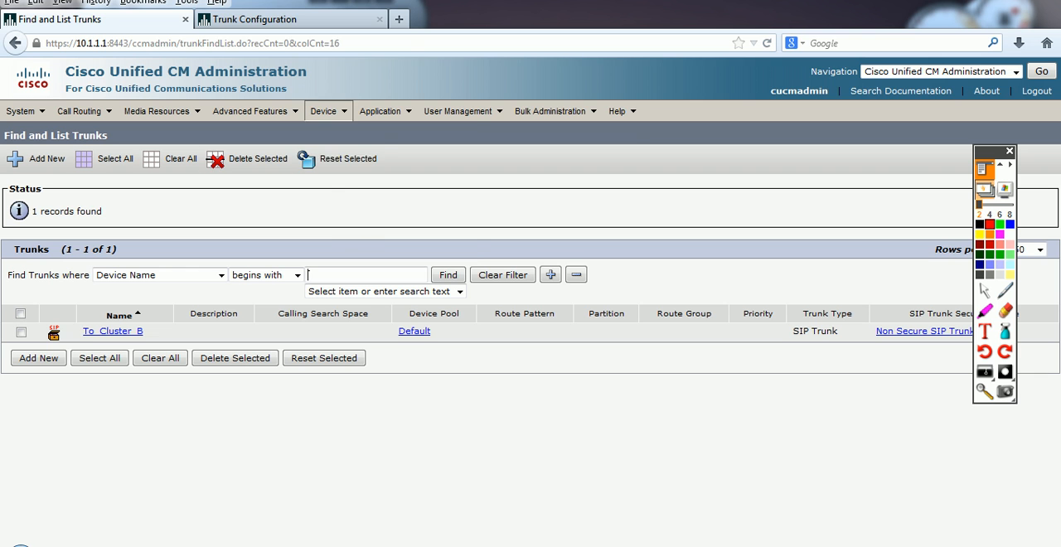
click(113, 331)
click(207, 166)
click(15, 43)
click(137, 165)
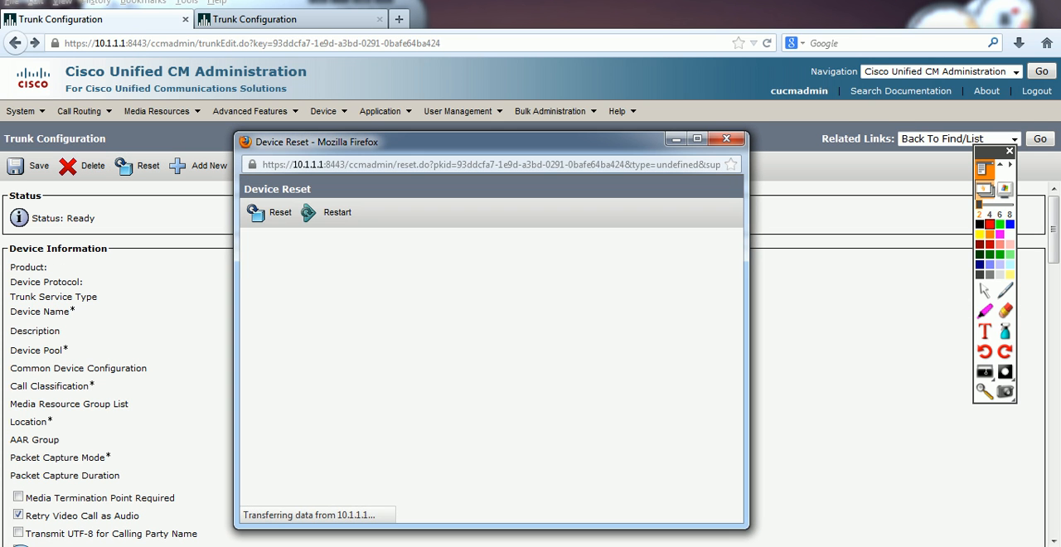
click(273, 472)
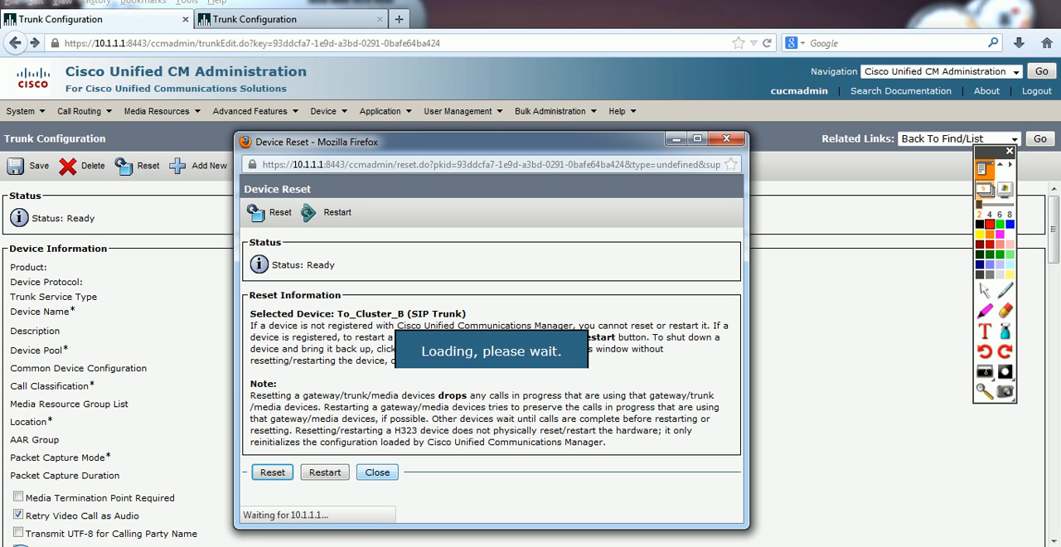
click(377, 472)
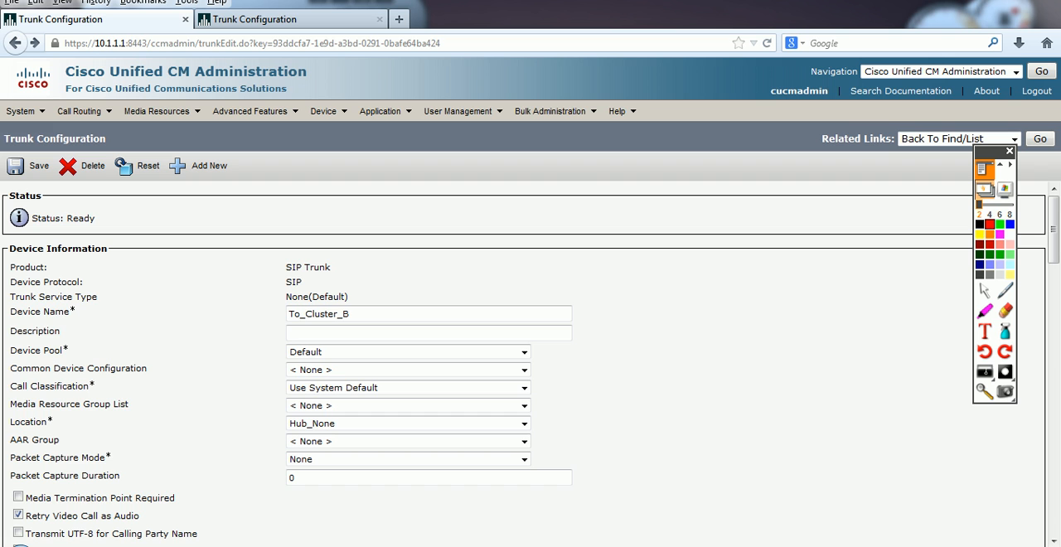
Step: Check the SIP destination settings of the To_Cluster_B trunk and glance at the To_Cluster_A trunk configuration
drag(1054, 230, 1054, 470)
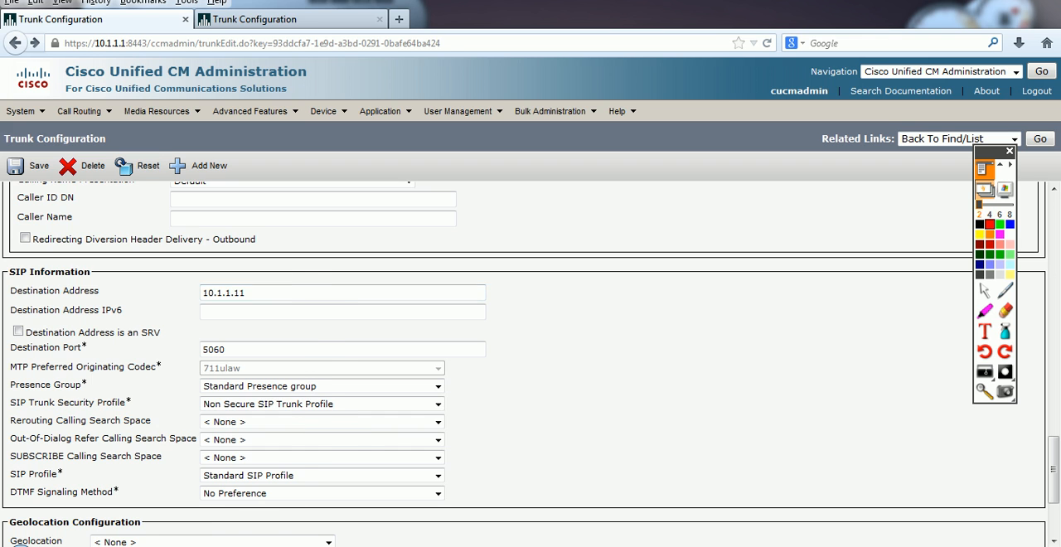
click(255, 19)
mouse_move(1053, 230)
mouse_down()
mouse_move(1054, 470)
mouse_move(1053, 230)
mouse_up()
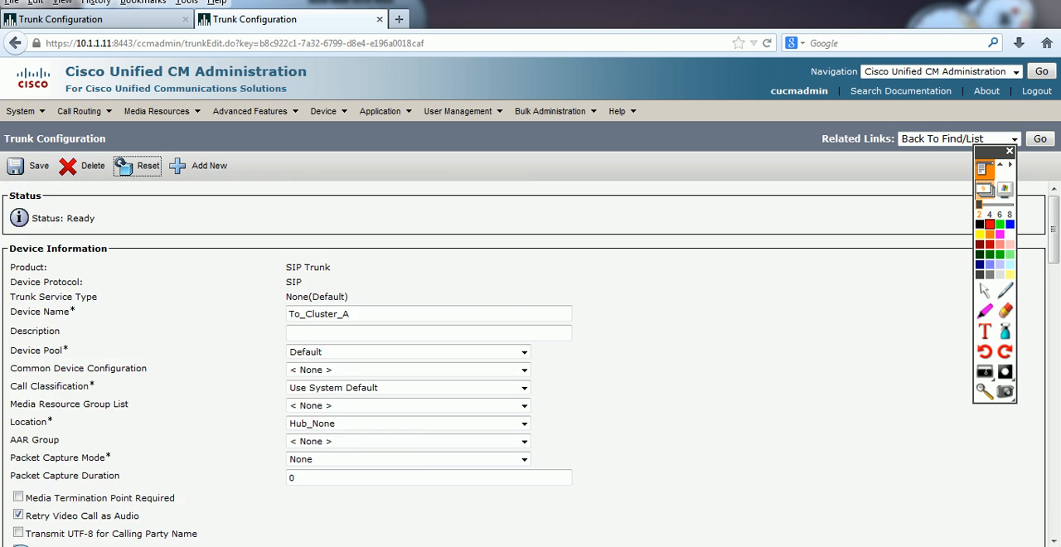
click(91, 20)
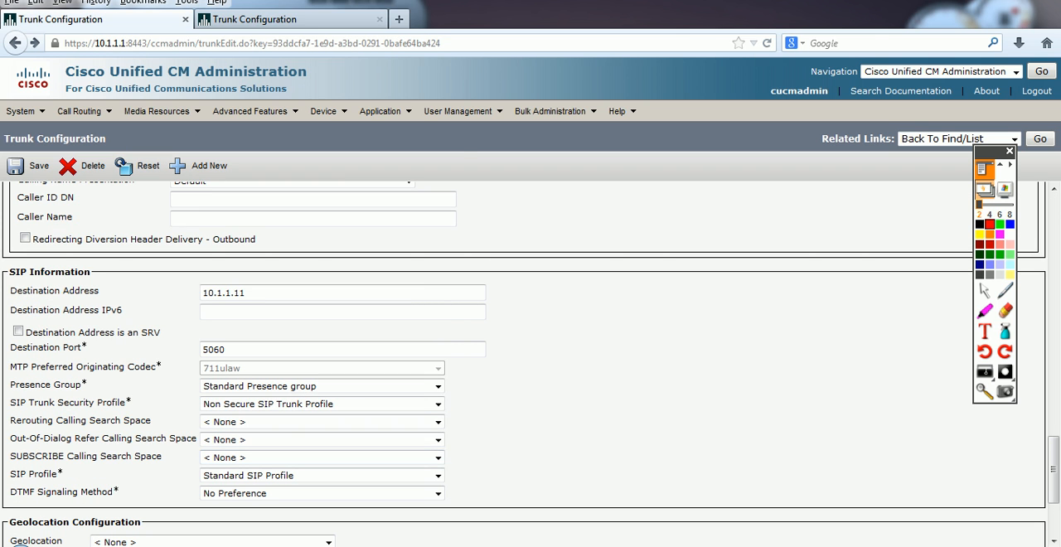
Step: Return to the softphones, retry the call from 2000 to 1000, and hang up while it rings
key(alt+Tab)
key(alt+Tab)
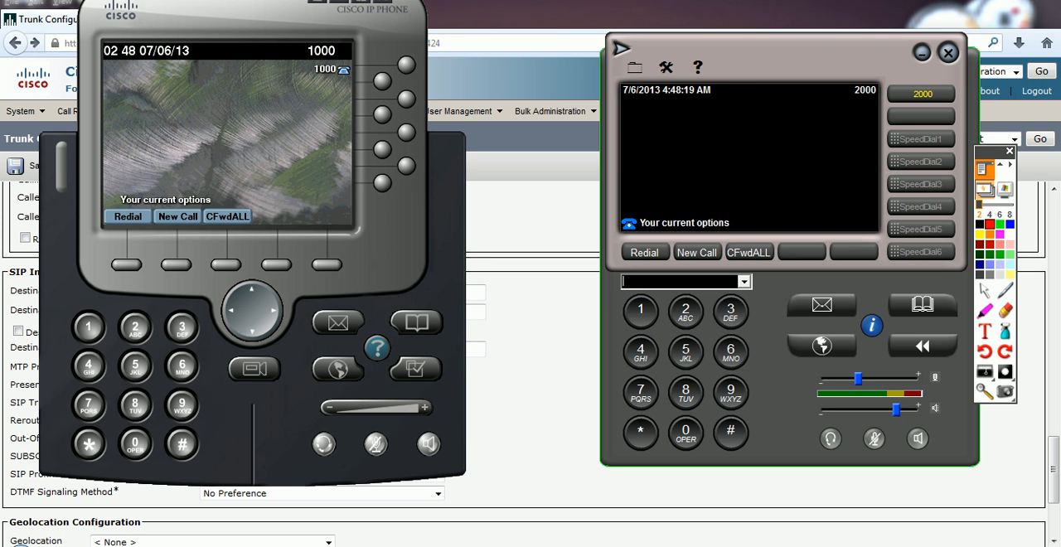
click(697, 252)
click(641, 312)
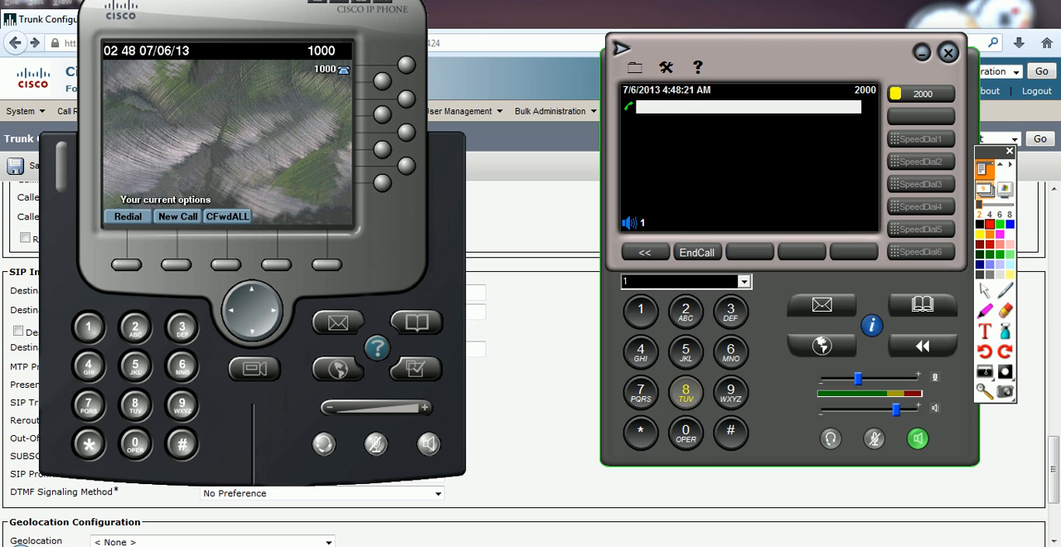
click(685, 433)
click(686, 434)
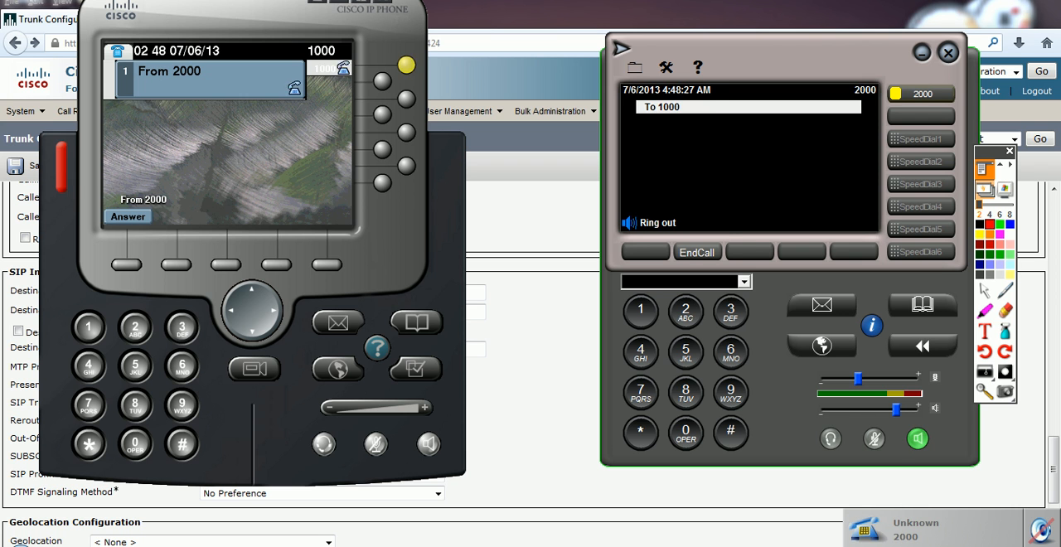
click(698, 252)
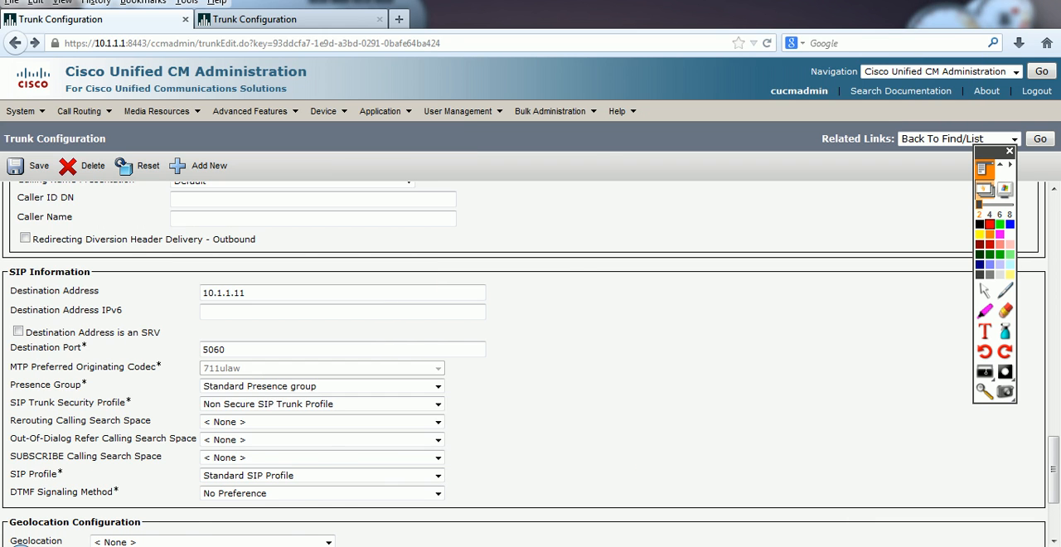
Step: Return to the 10.1.1.11 server, list its route patterns, and open the 100X pattern
scroll(524, 364, up, 3)
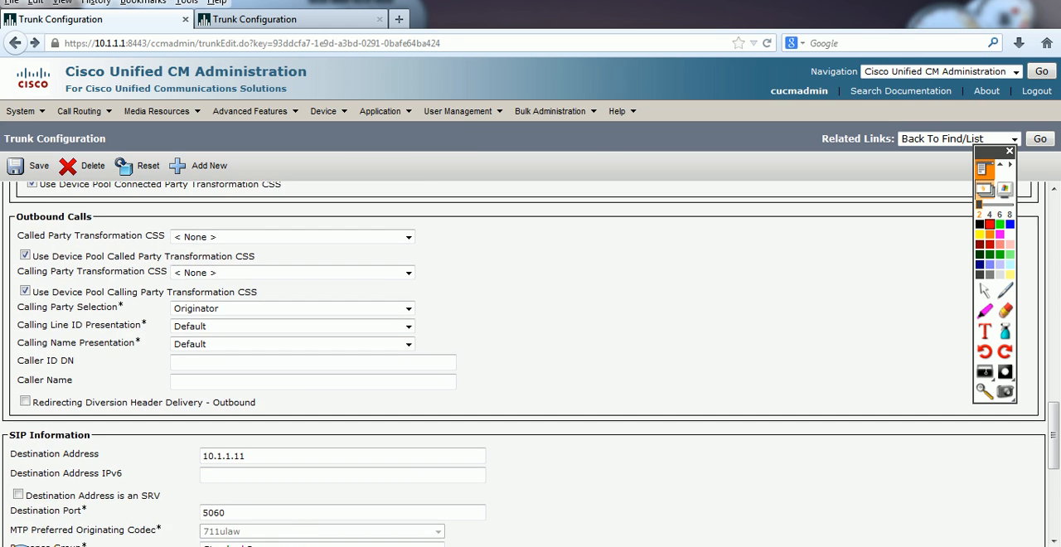
click(254, 19)
click(83, 111)
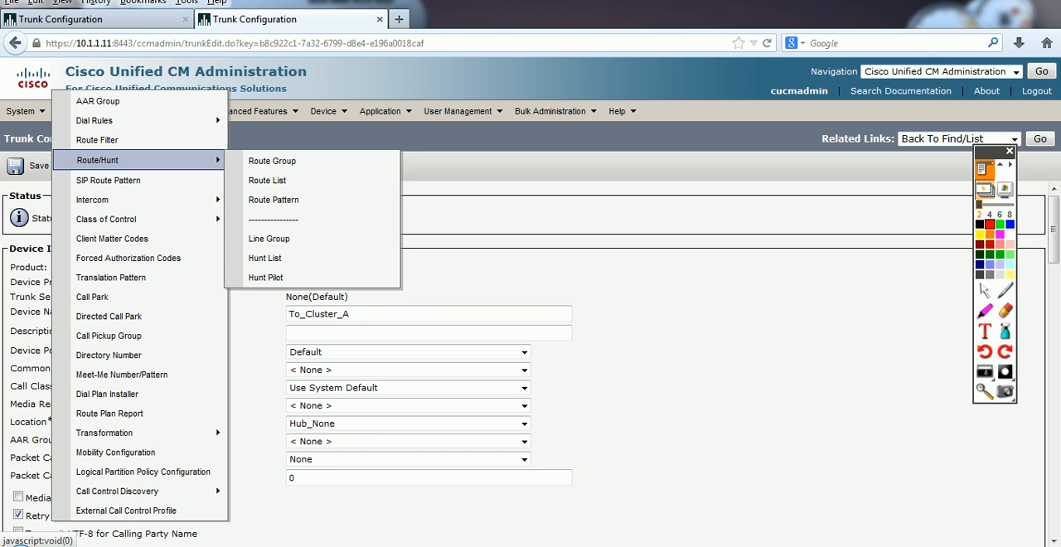
click(264, 135)
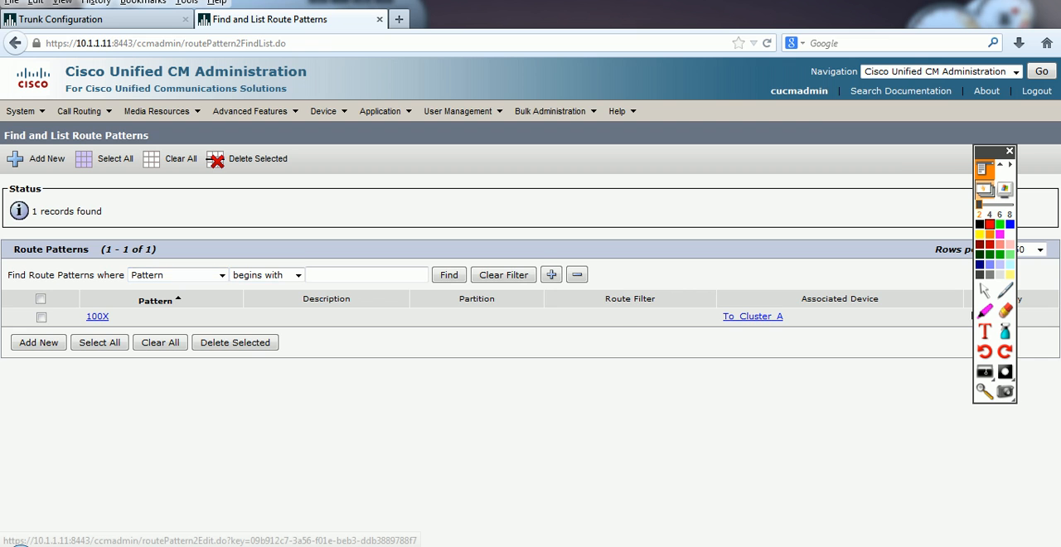
click(97, 316)
Step: Examine the 100X route pattern's called party and calling party transformation settings, including digit discard, and its pattern definition
scroll(531, 365, down, 5)
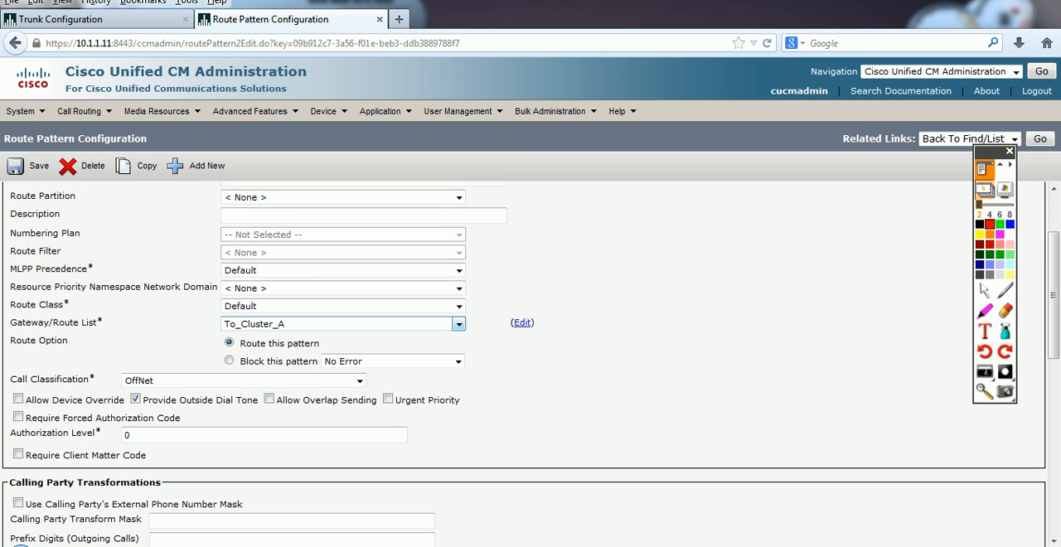
scroll(531, 365, down, 2)
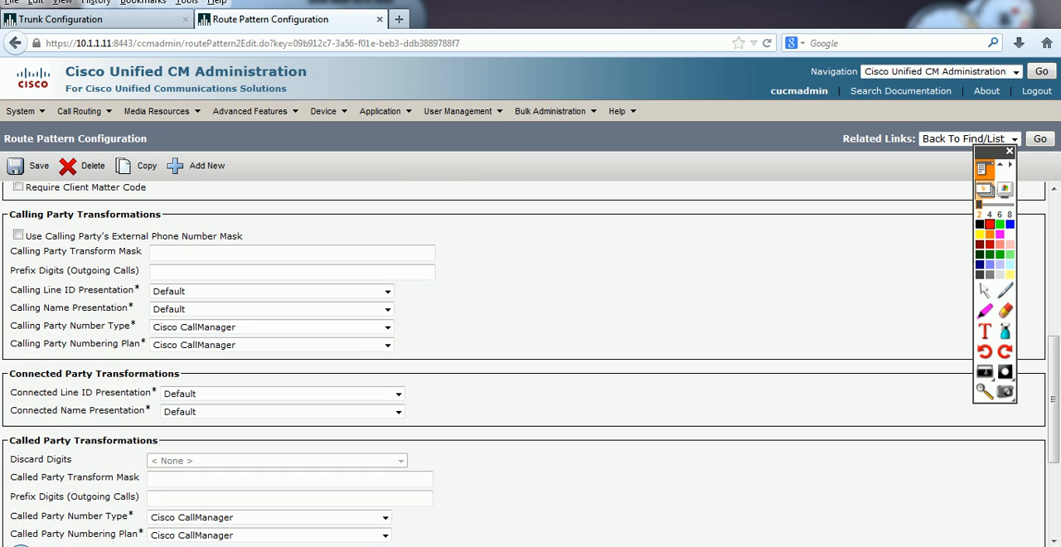
scroll(530, 364, down, 3)
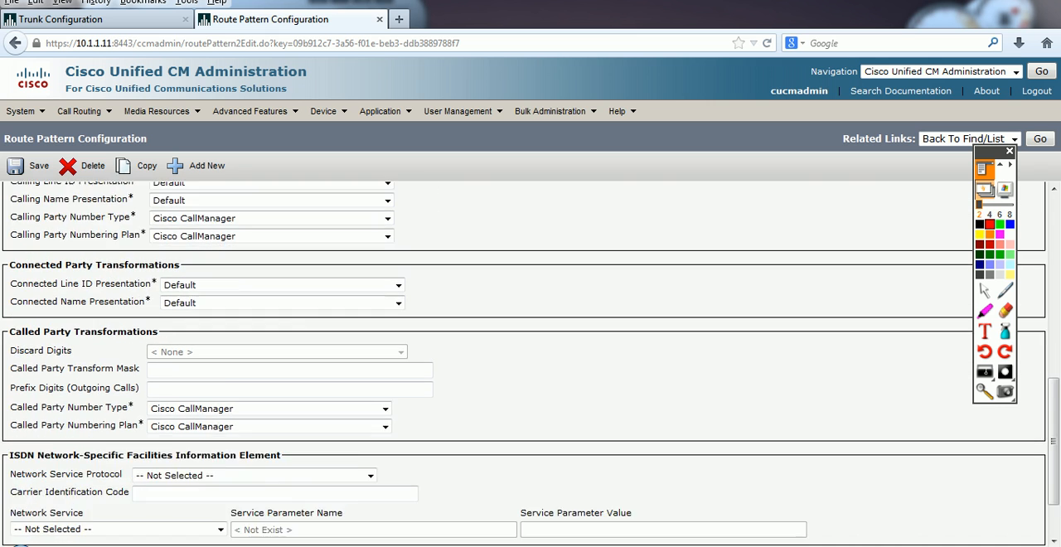
scroll(531, 364, up, 1)
drag(9, 323, 73, 343)
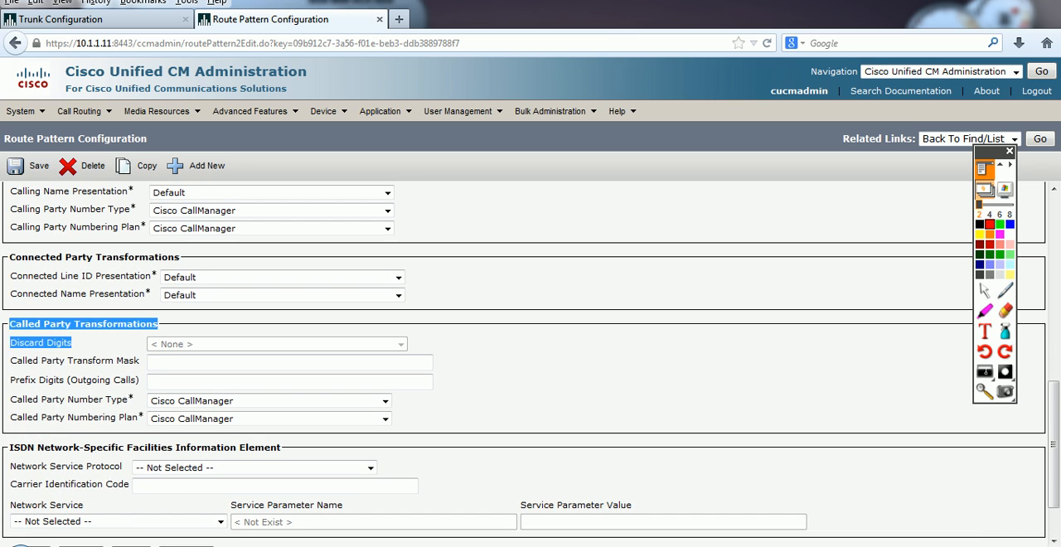
scroll(73, 343, up, 3)
drag(8, 229, 118, 249)
click(117, 250)
scroll(118, 250, up, 2)
scroll(524, 365, up, 2)
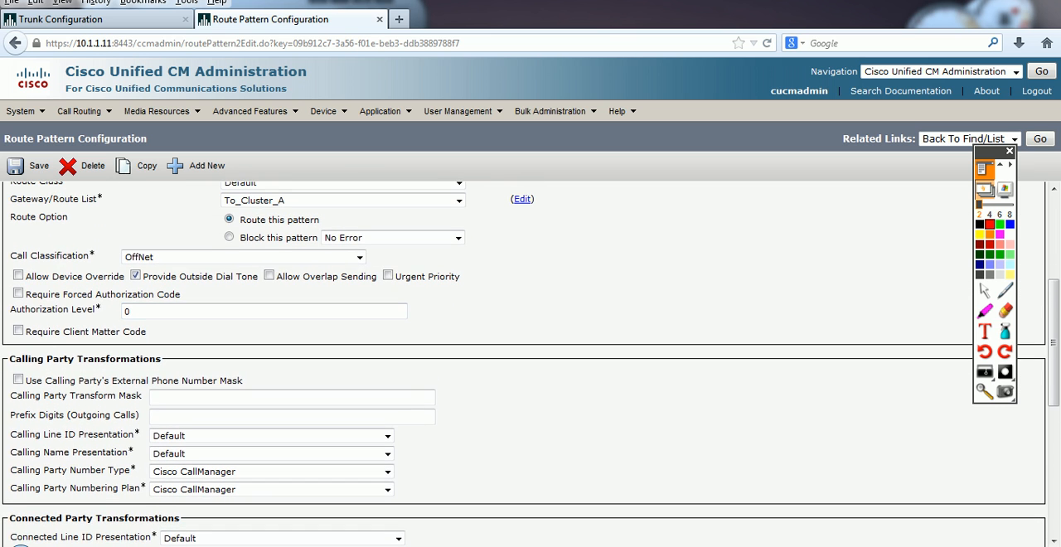
scroll(524, 365, up, 5)
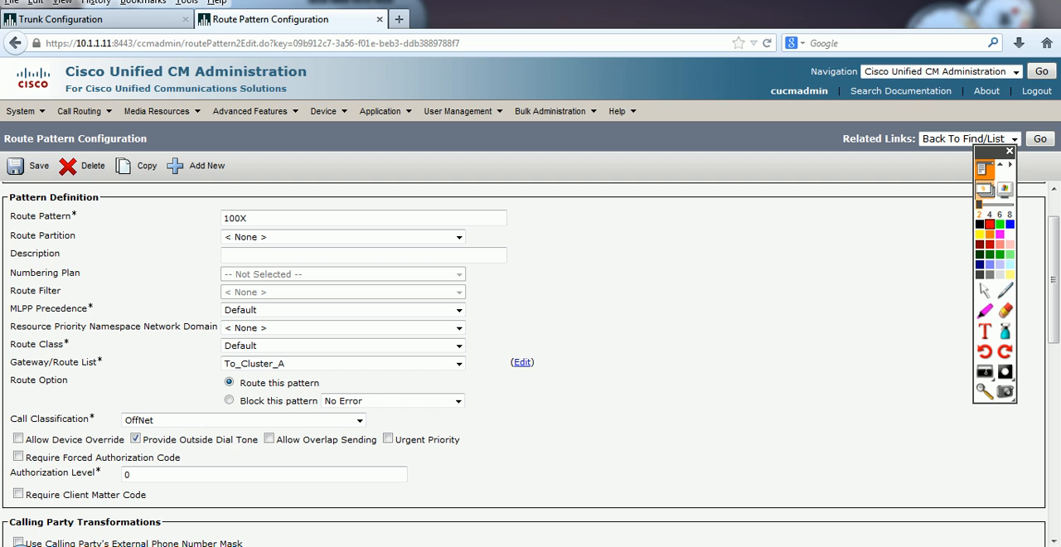
Step: Start a new route pattern 1234, try to save it without selecting a gateway or route list, and dismiss the message
click(198, 166)
text(1234)
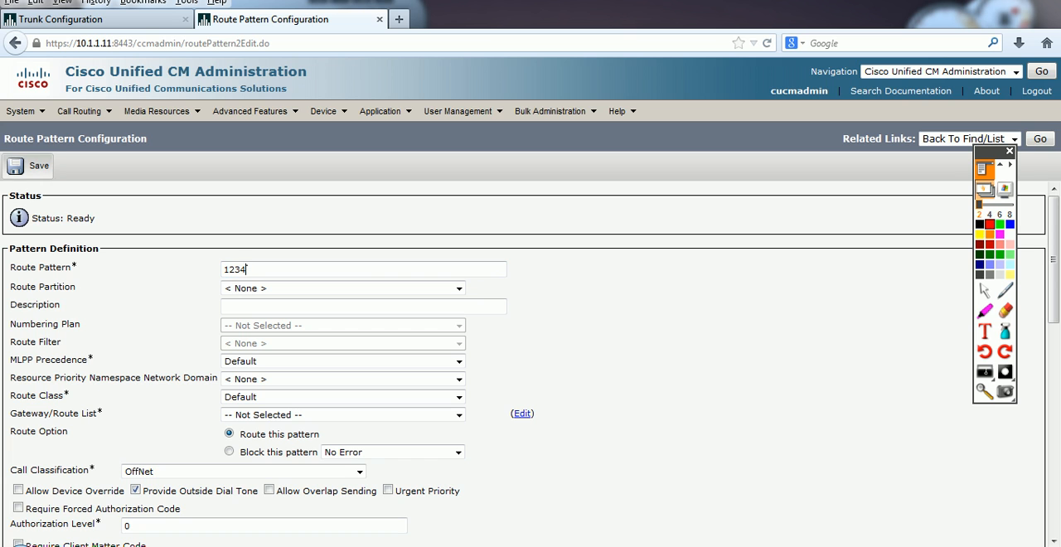
click(34, 166)
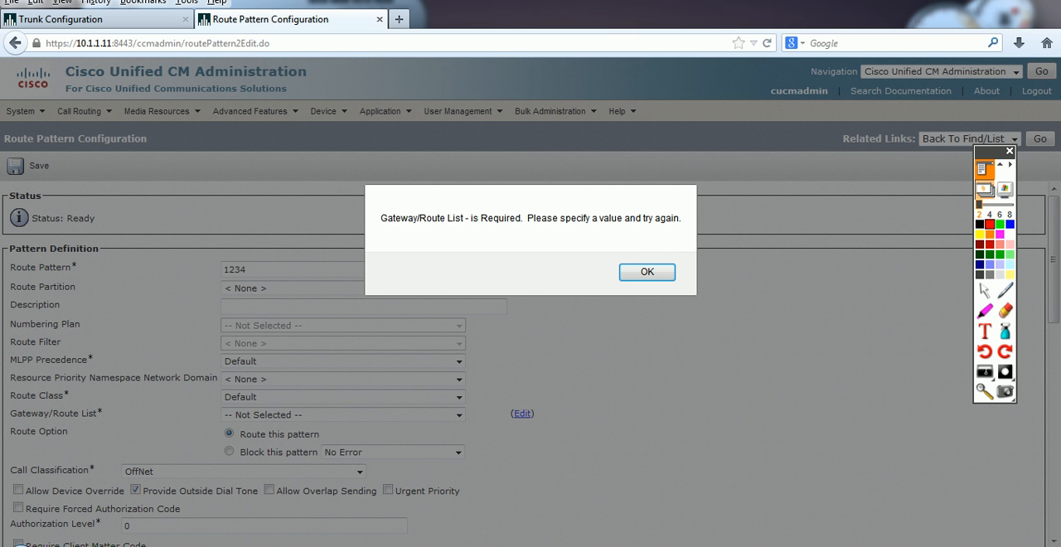
drag(386, 218, 471, 218)
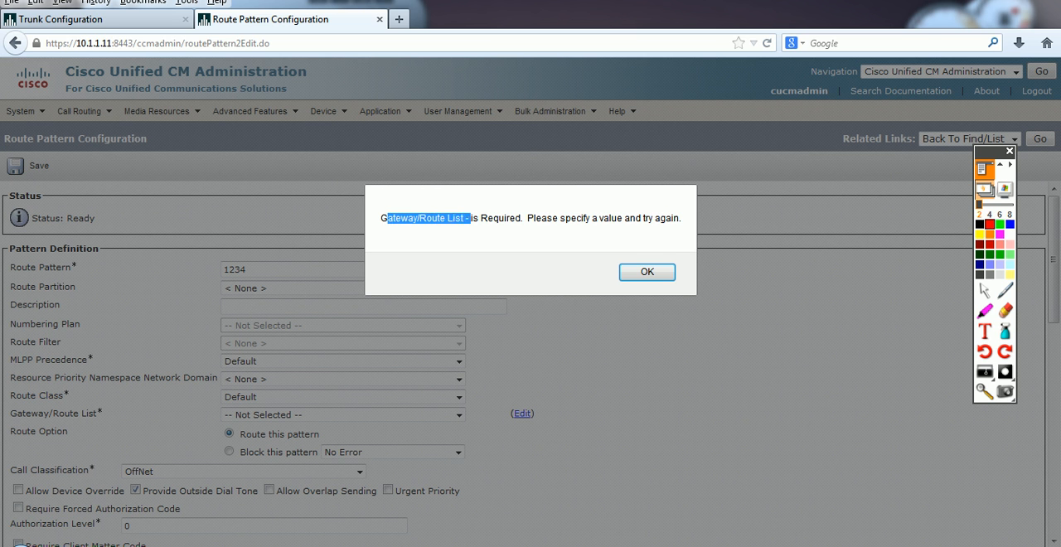
key(Return)
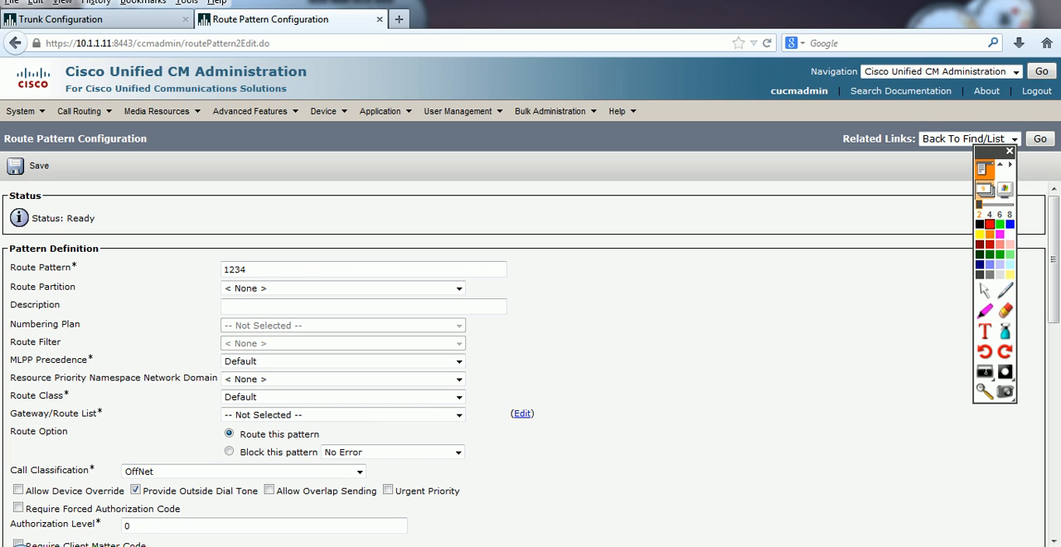
Step: Change the new route pattern to 5551XXX, try saving it without a gateway or route list, and dismiss the message
double_click(236, 269)
key(alt+Tab)
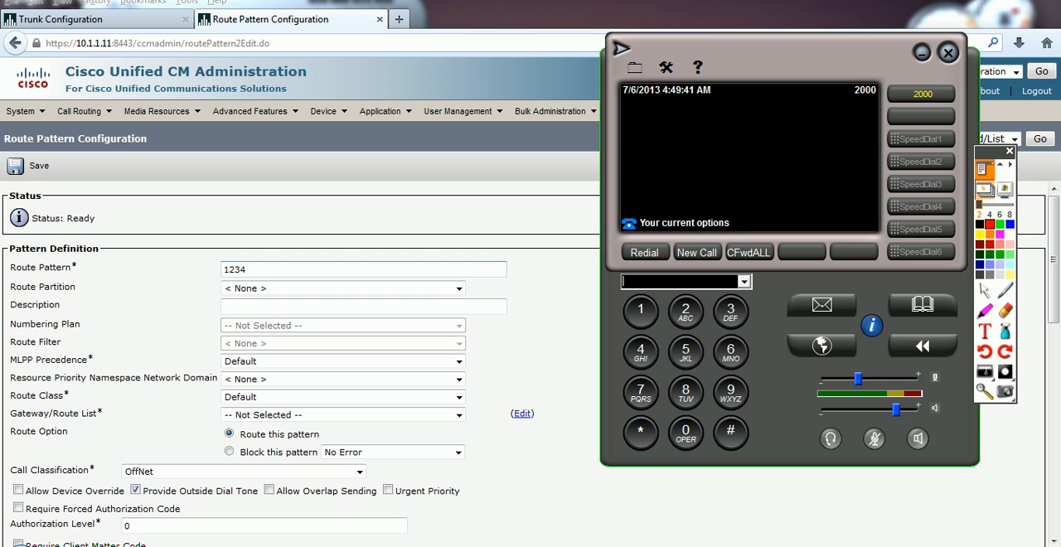
key(alt+Tab)
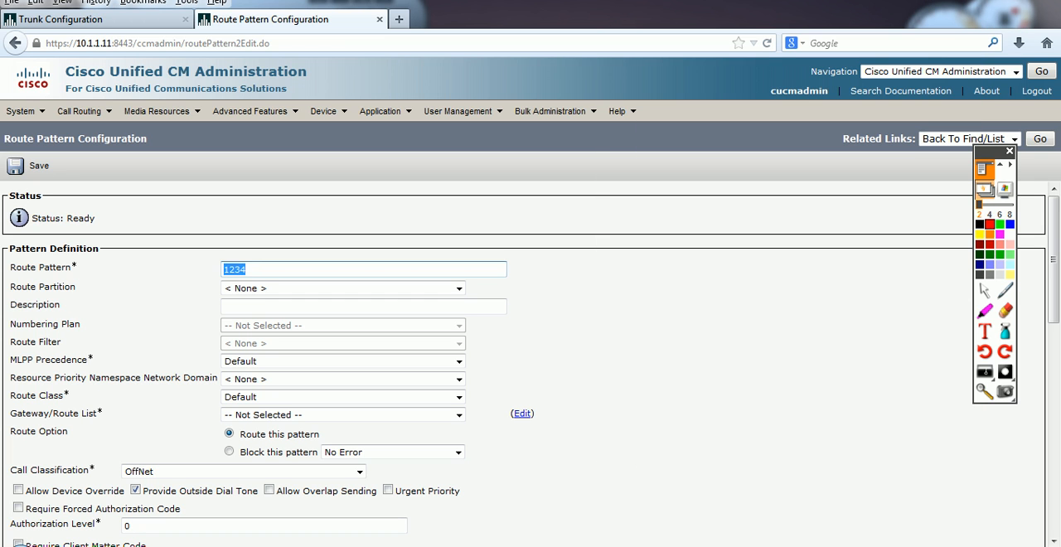
text(5551)
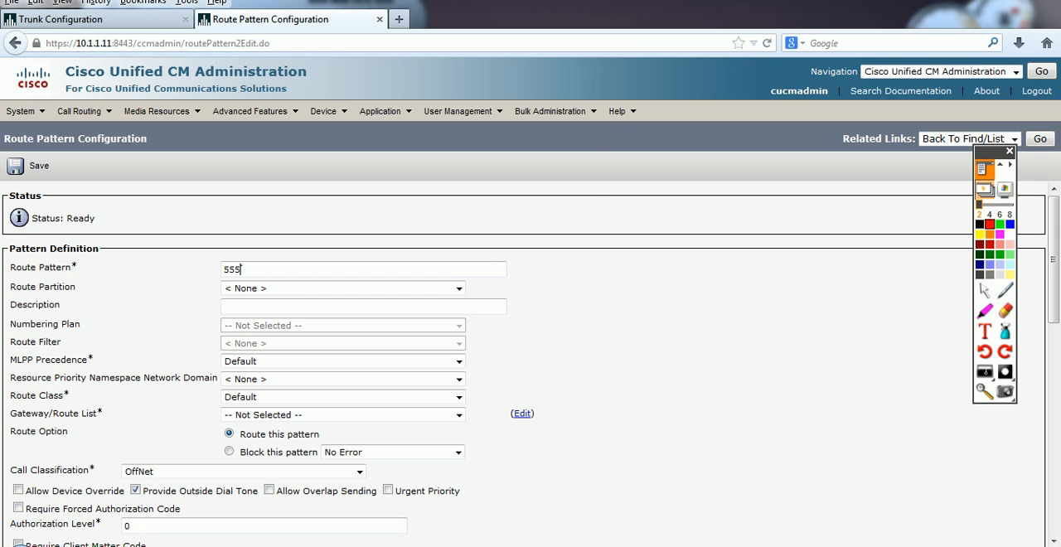
text(XXX)
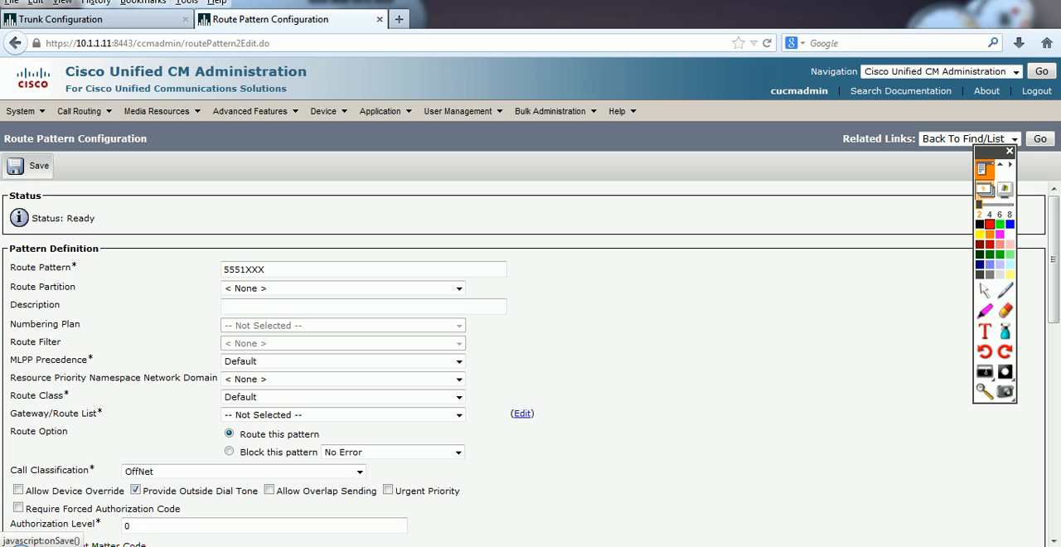
drag(77, 267, 10, 267)
click(25, 166)
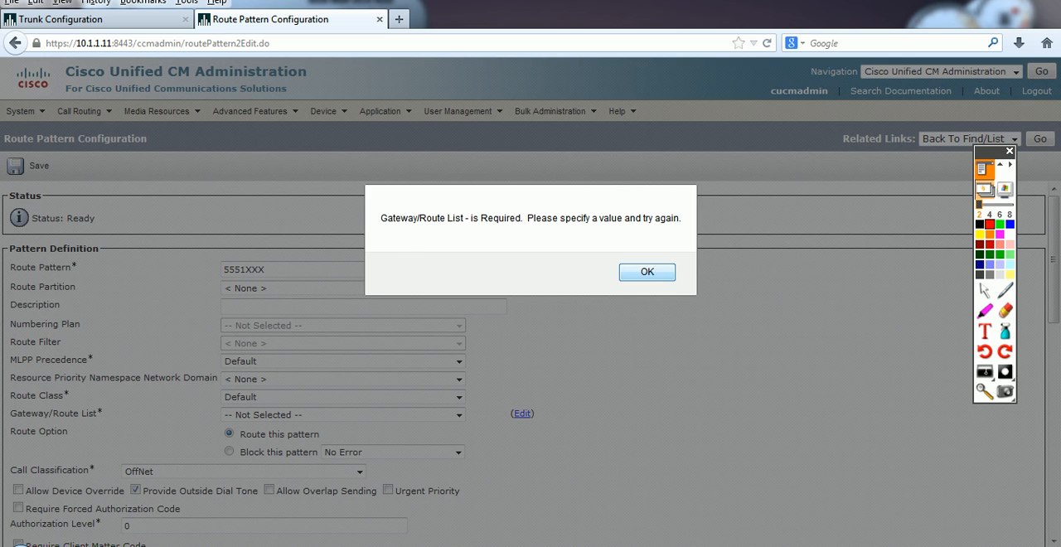
click(646, 272)
Step: Select To_Cluster_A as the gateway/route list and save the 5551XXX route pattern without activating the authorization code
click(458, 415)
click(254, 441)
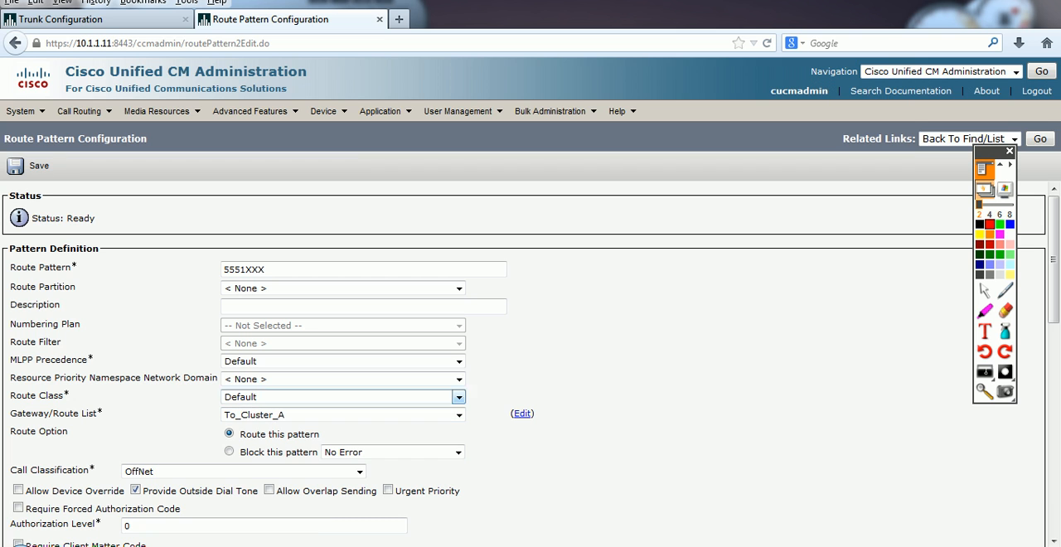
click(29, 166)
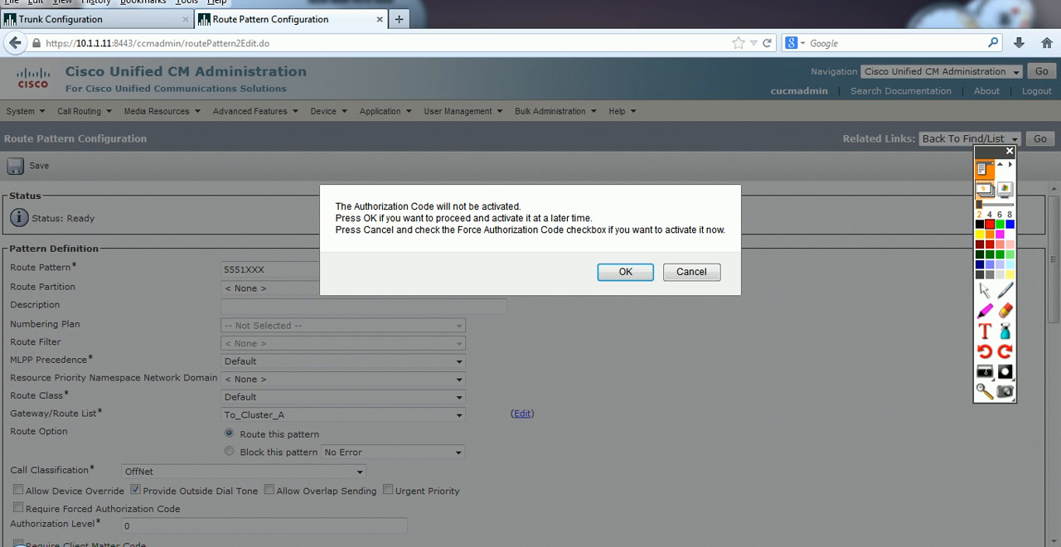
click(625, 271)
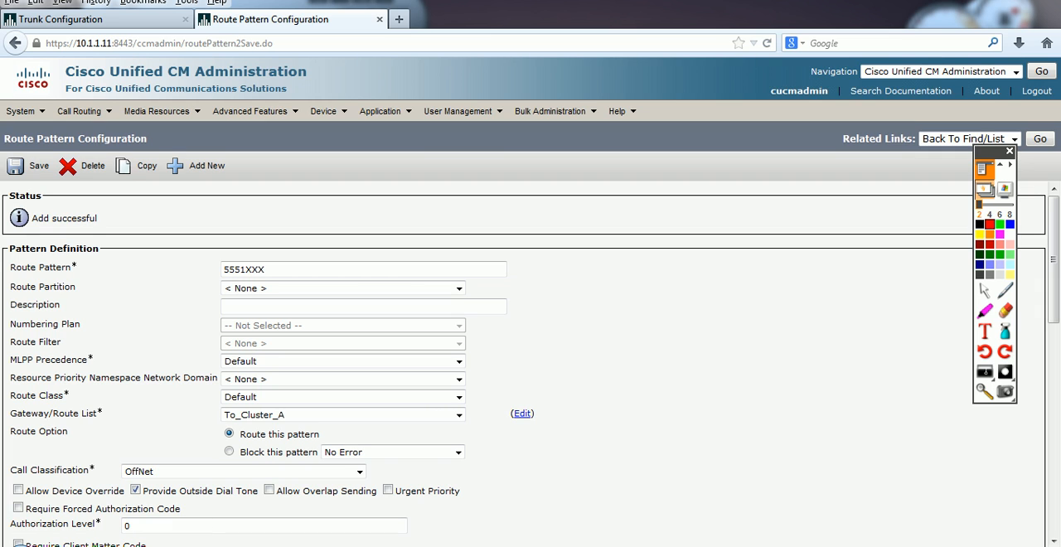
Step: Switch to the 2000 softphone, test a call to 5551001, and end the call
key(alt+Tab)
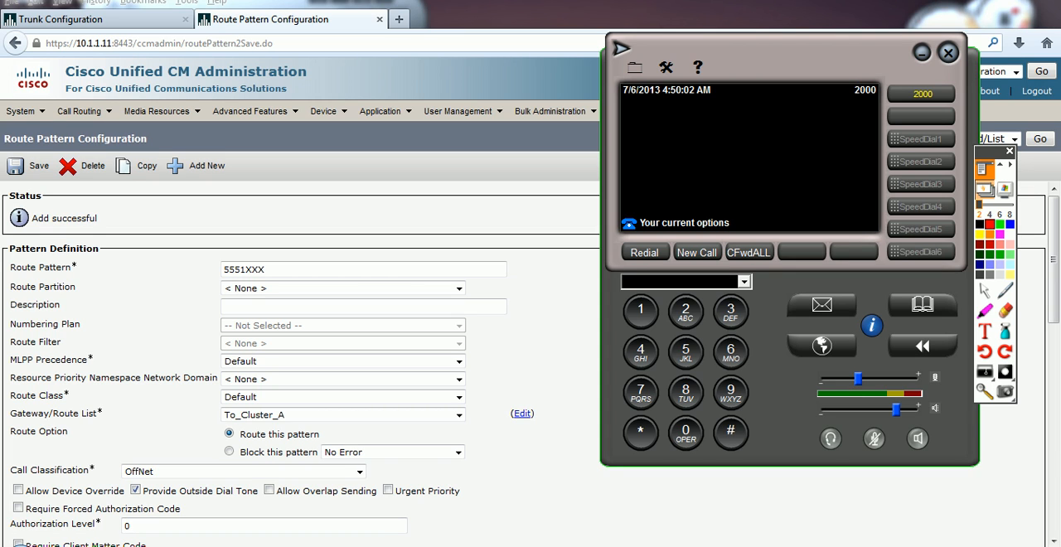
click(697, 252)
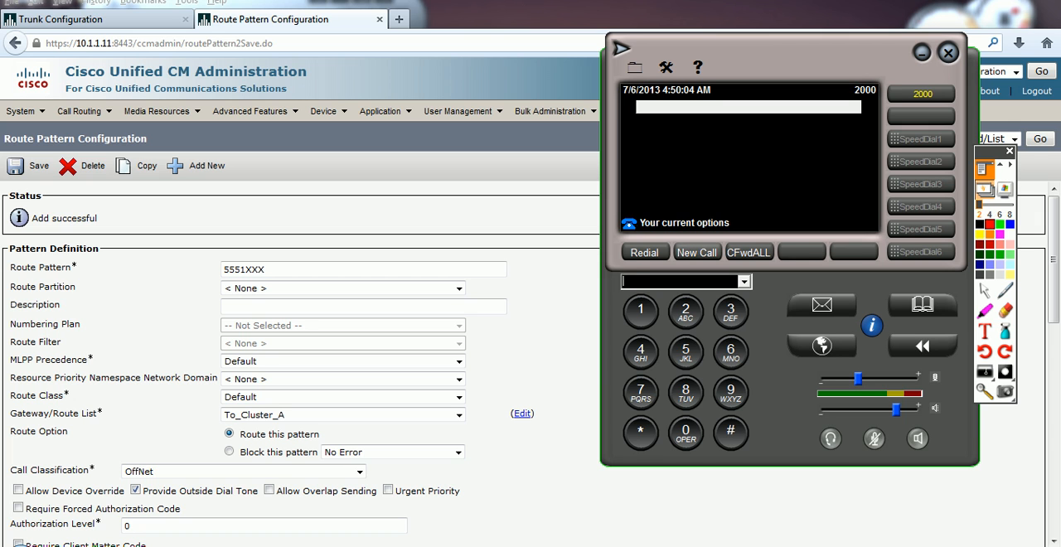
text(555)
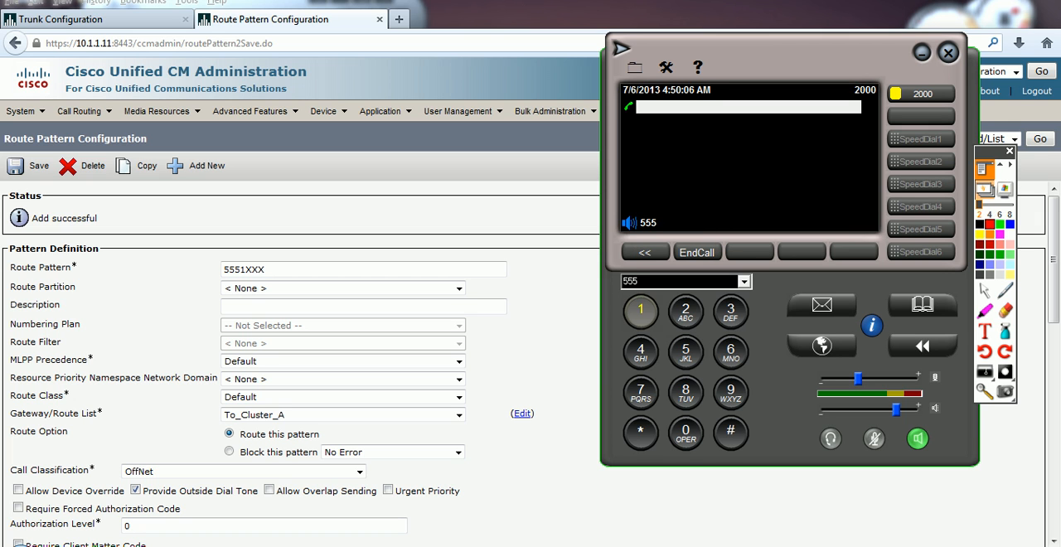
text(1001)
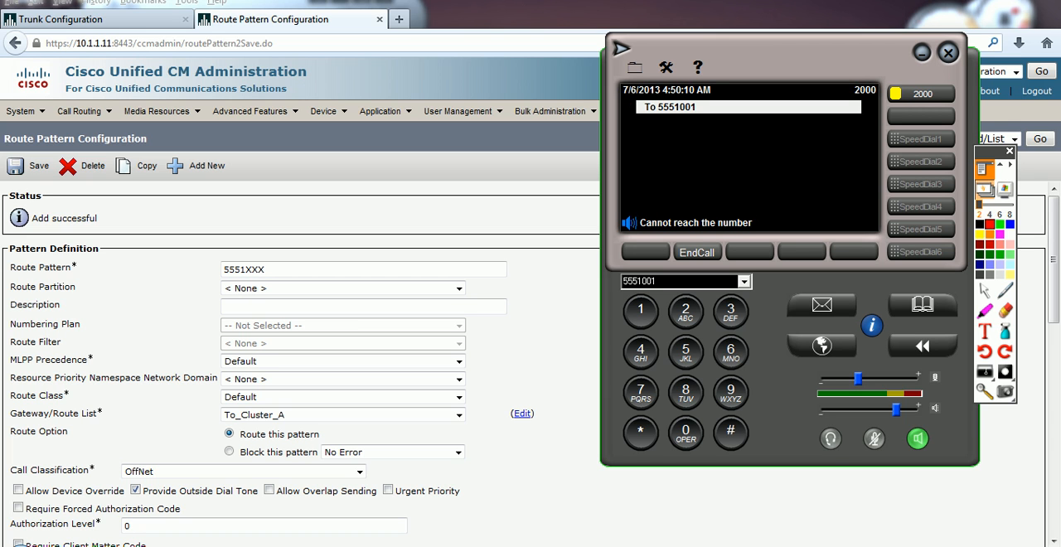
key(Escape)
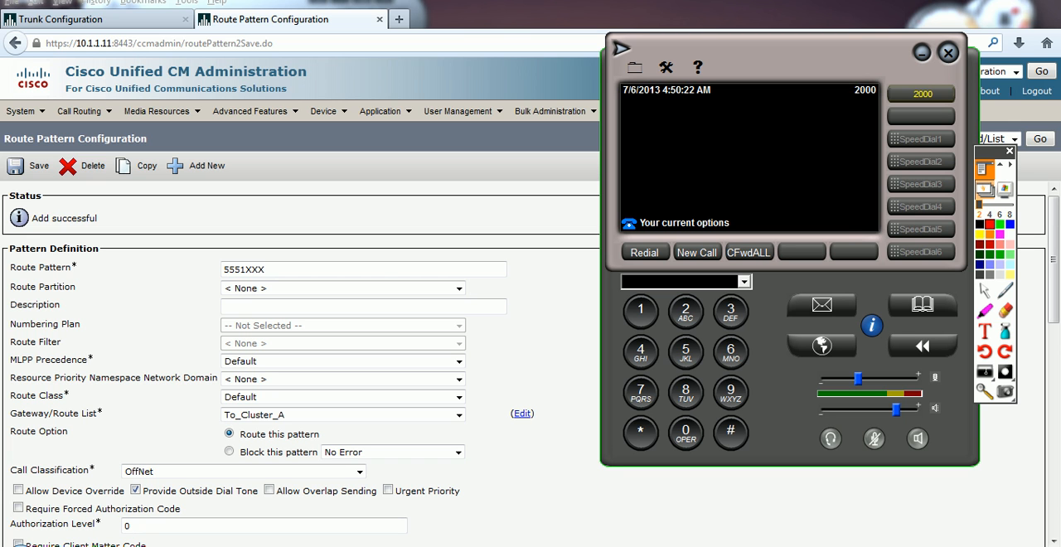
Step: On the 10.1.1.1 server, start a new translation pattern and define it as 5551XXX
click(58, 19)
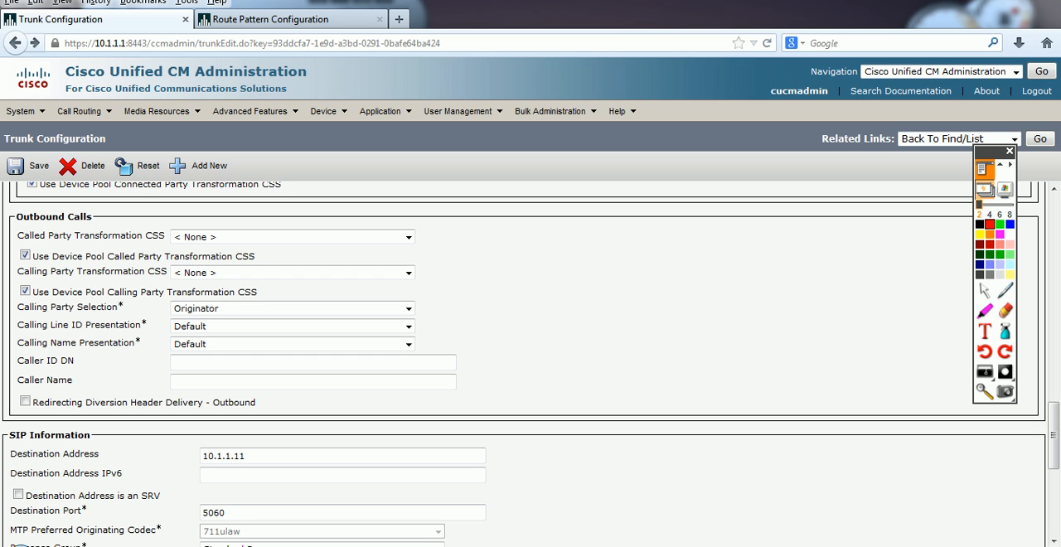
mouse_move(85, 115)
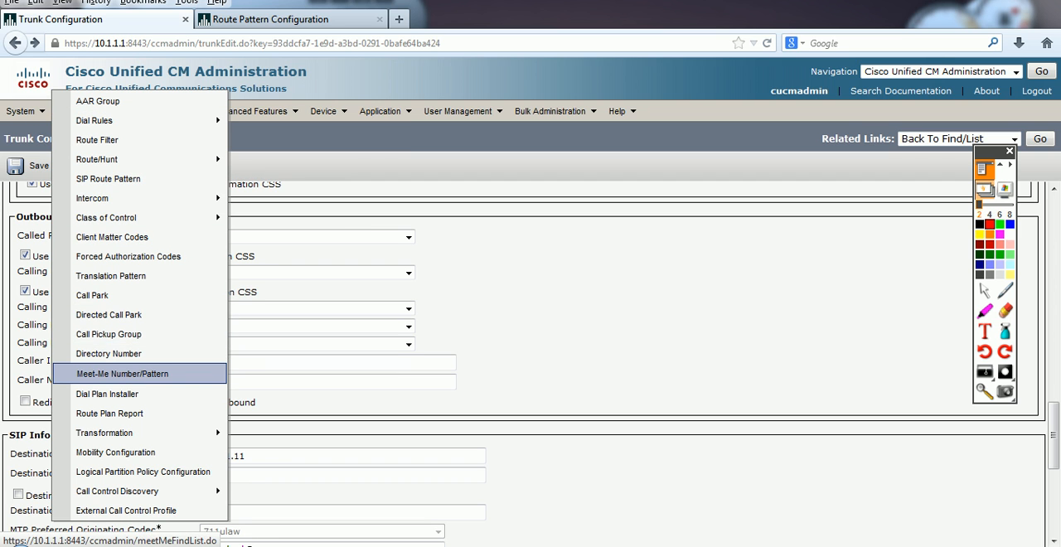
click(110, 276)
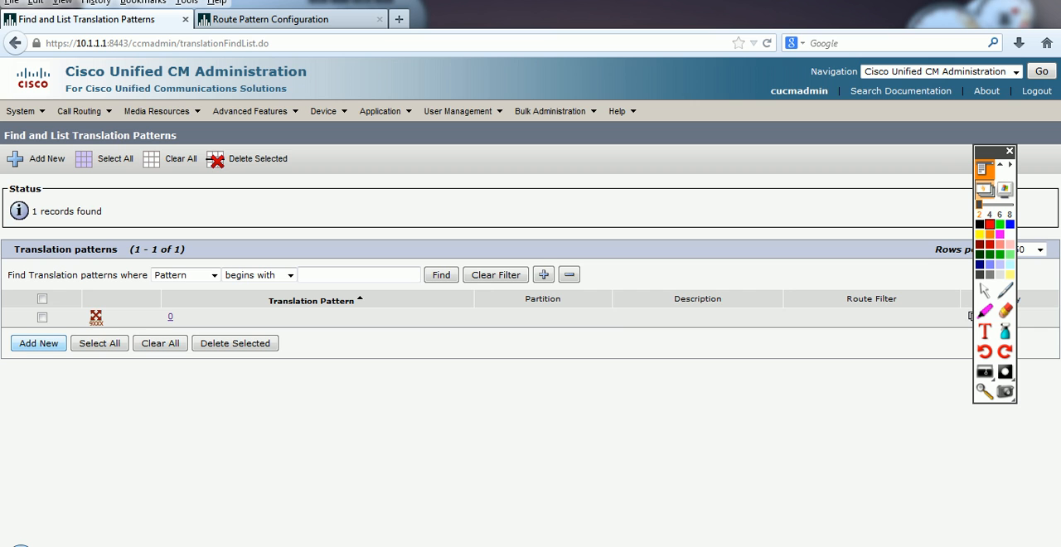
click(39, 343)
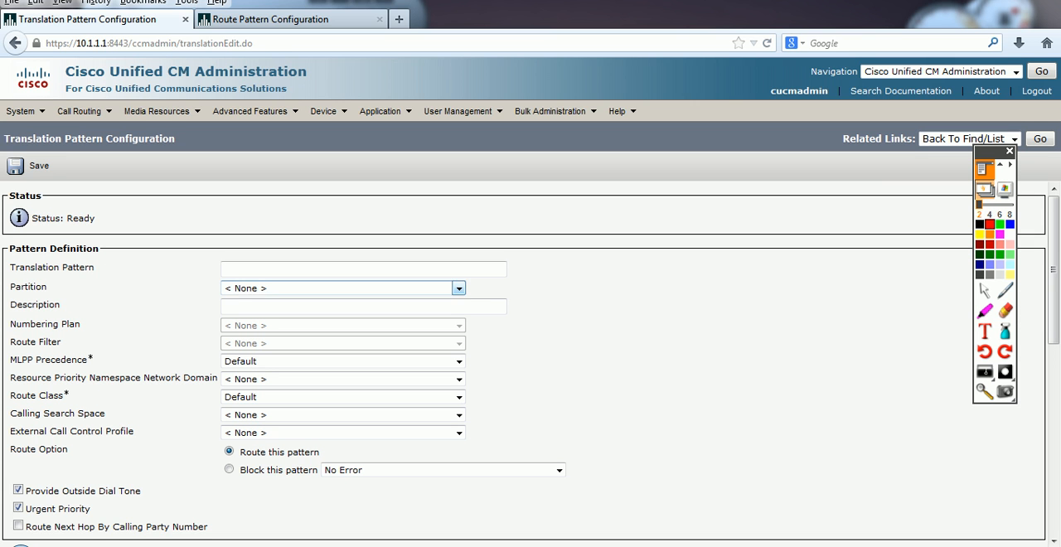
click(315, 269)
text(5551)
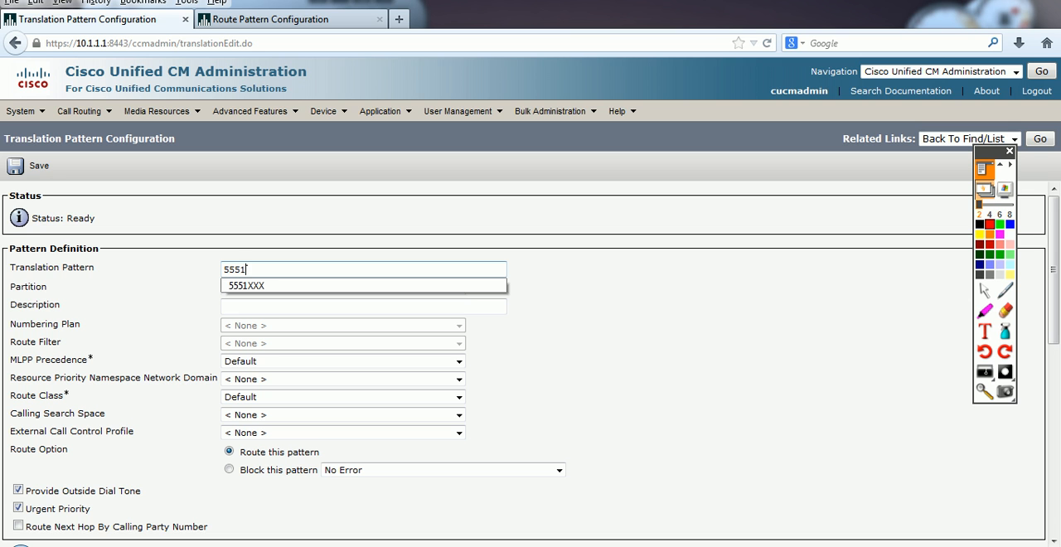
text(XXX)
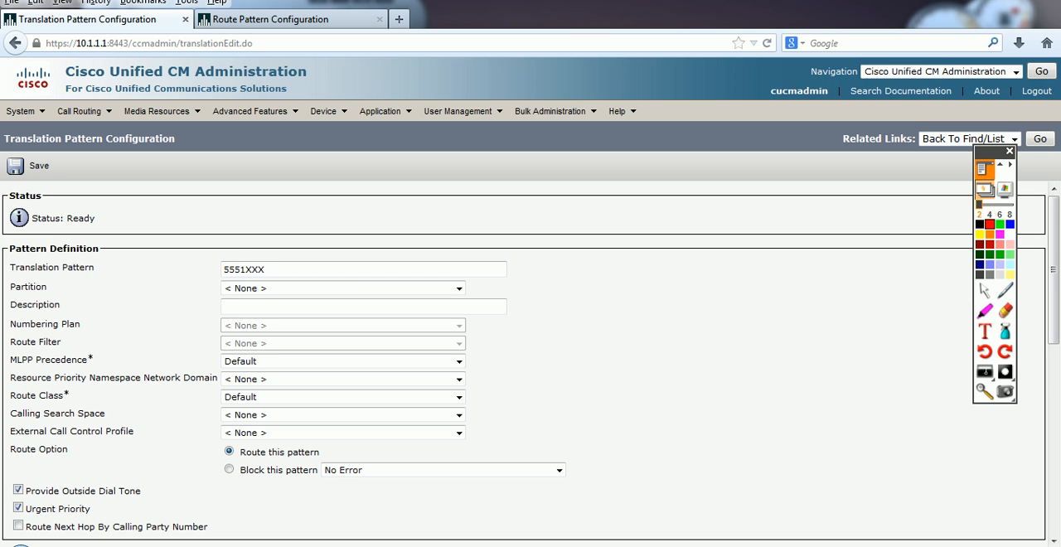
Step: Set the translation pattern's called party transform mask to 1XXX
scroll(531, 332, down, 1)
scroll(531, 365, down, 5)
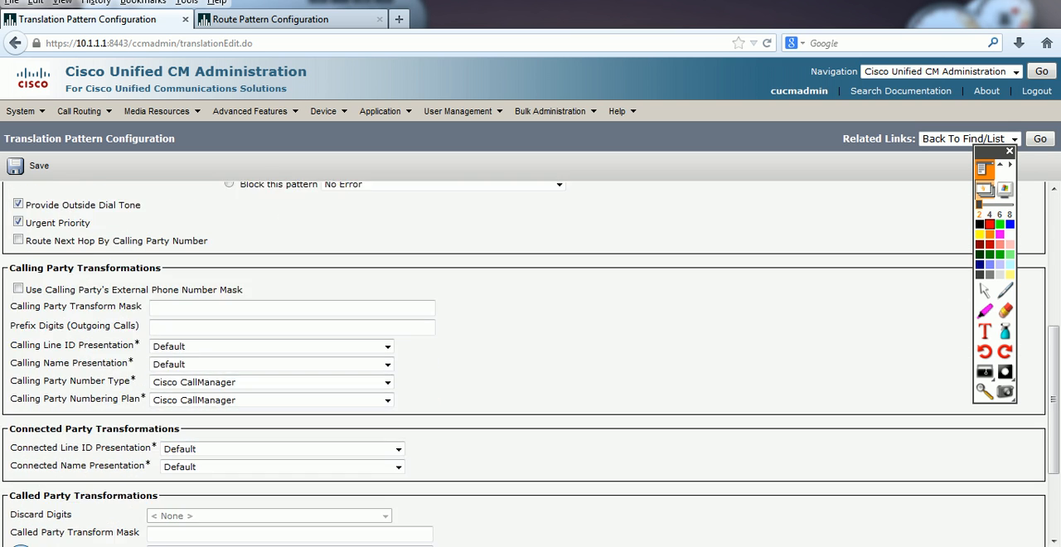
scroll(530, 364, down, 3)
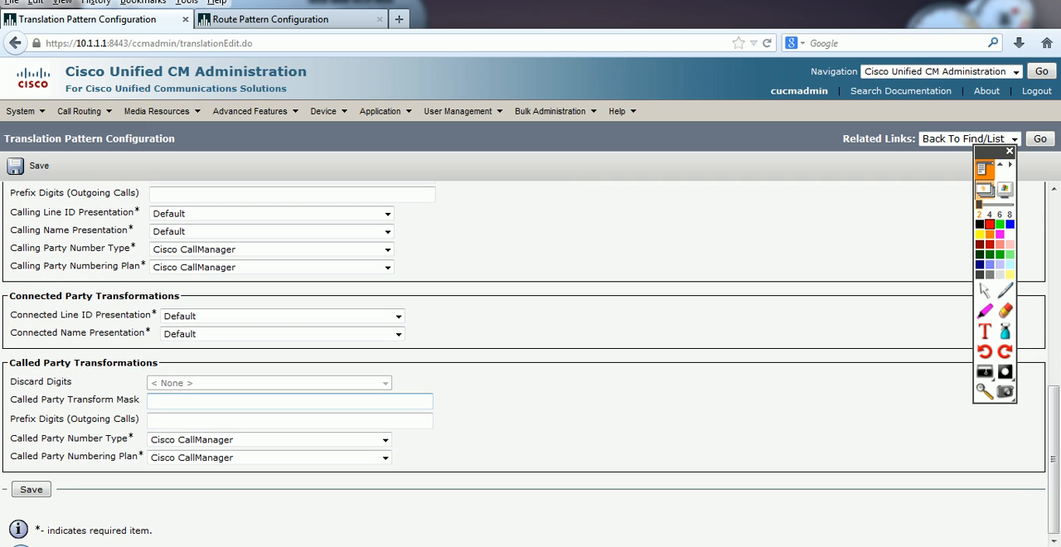
text(1XXX)
Step: Open Notepad and copy the 5551XXX translation pattern into the blank note
key(super+r)
text(notepad)
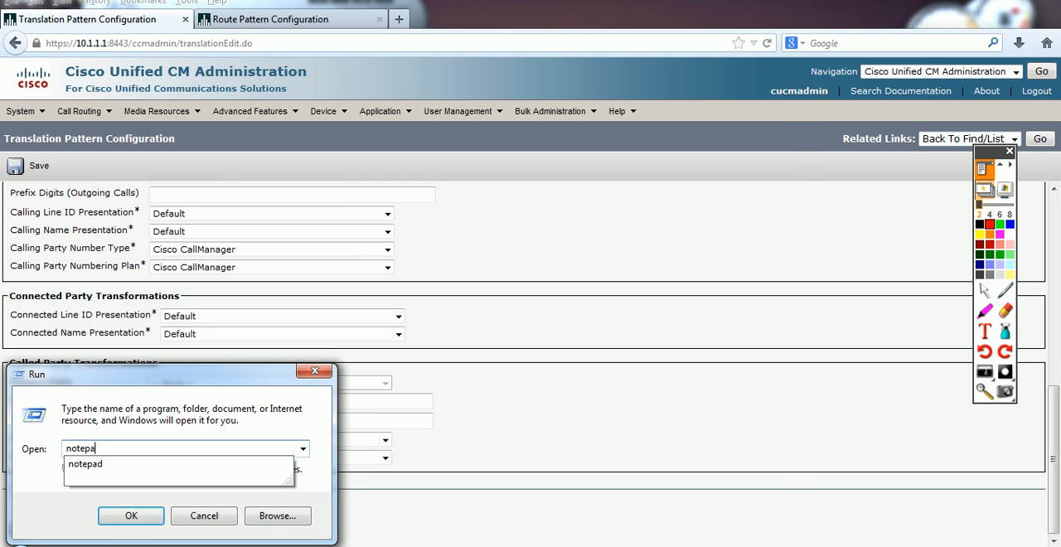
key(Return)
key(alt+Tab)
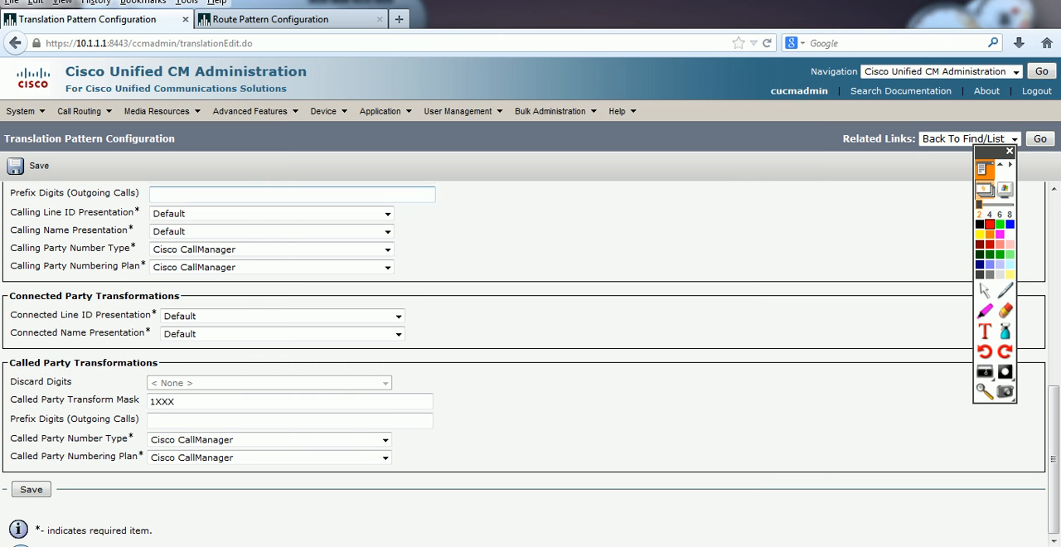
scroll(528, 363, up, 8)
key(ctrl+a)
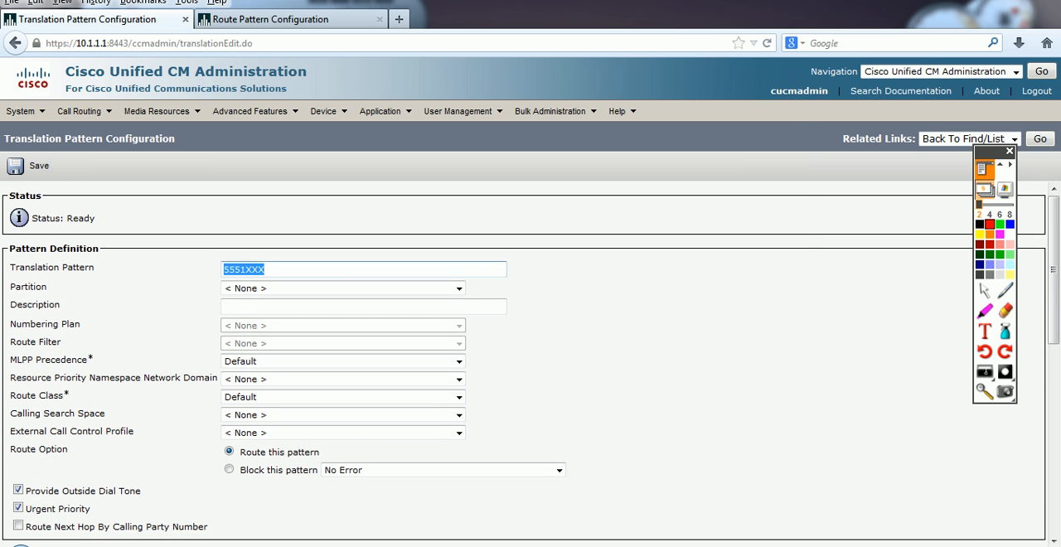
key(ctrl+c)
key(alt+Tab)
key(ctrl+v)
key(alt+Tab)
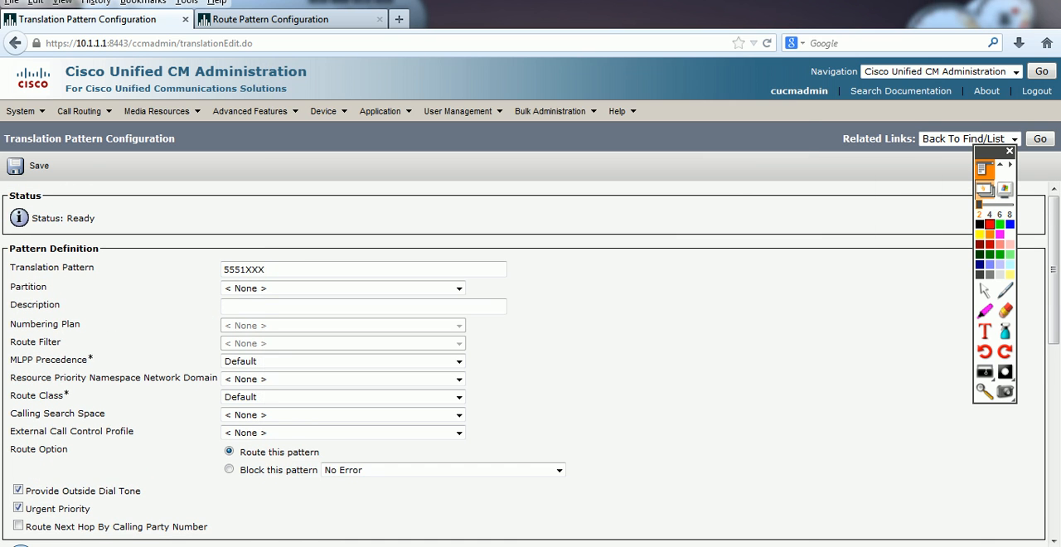
Step: Copy the 1XXX called party transform mask into Notepad, aligned beneath the last four digits of 5551XXX
scroll(528, 363, down, 8)
click(175, 401)
key(ctrl+a)
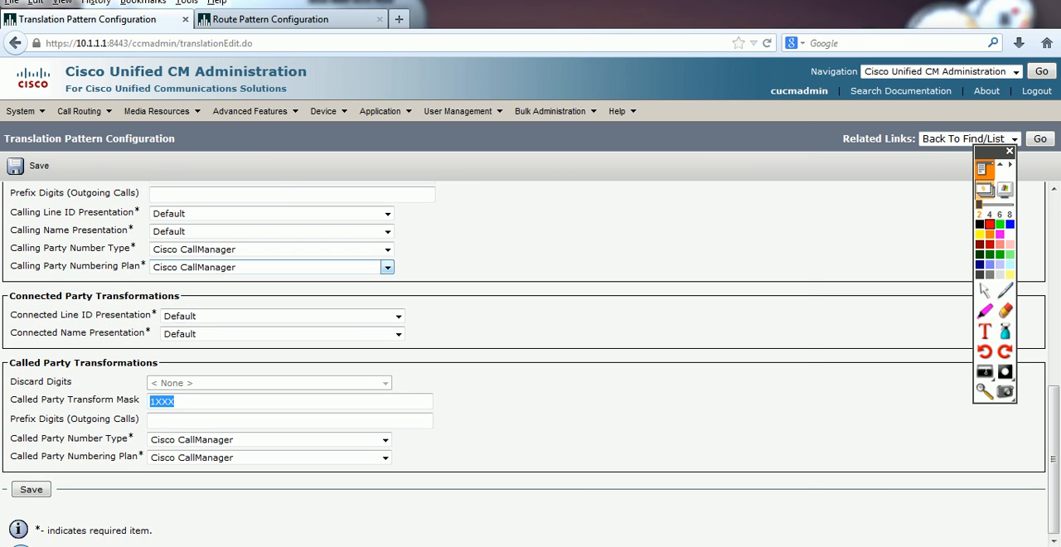
key(ctrl+c)
key(alt+Tab)
key(Return)
key(ctrl+v)
key(Return)
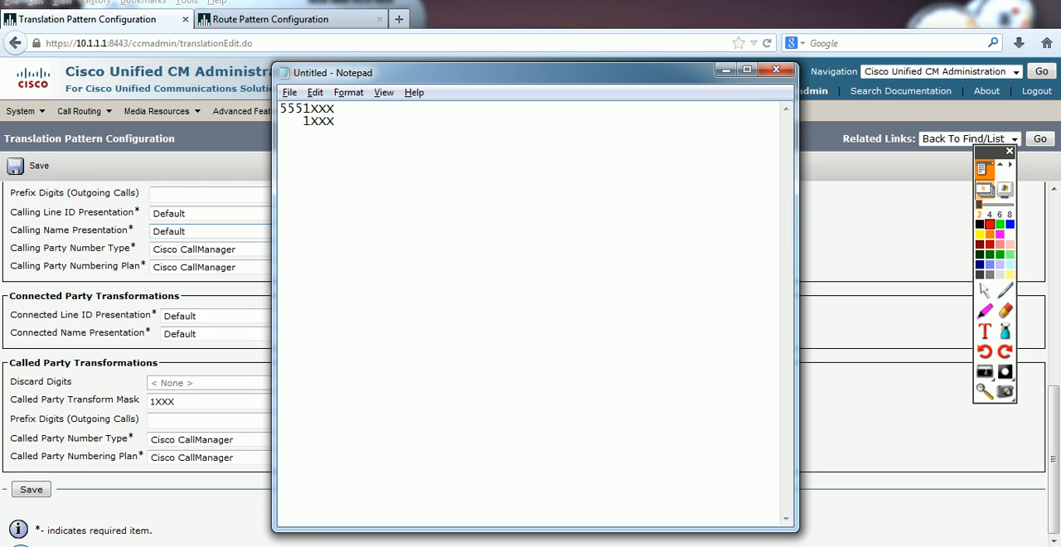
Step: Add the example result 1001 on a new line below the mask in Notepad
text(1XXX)
key(BackSpace)
key(BackSpace)
key(BackSpace)
text(001)
Step: Return to the browser, save the 5551XXX translation pattern, and bring up the softphones, moving phone 2000 slightly
key(alt+Tab)
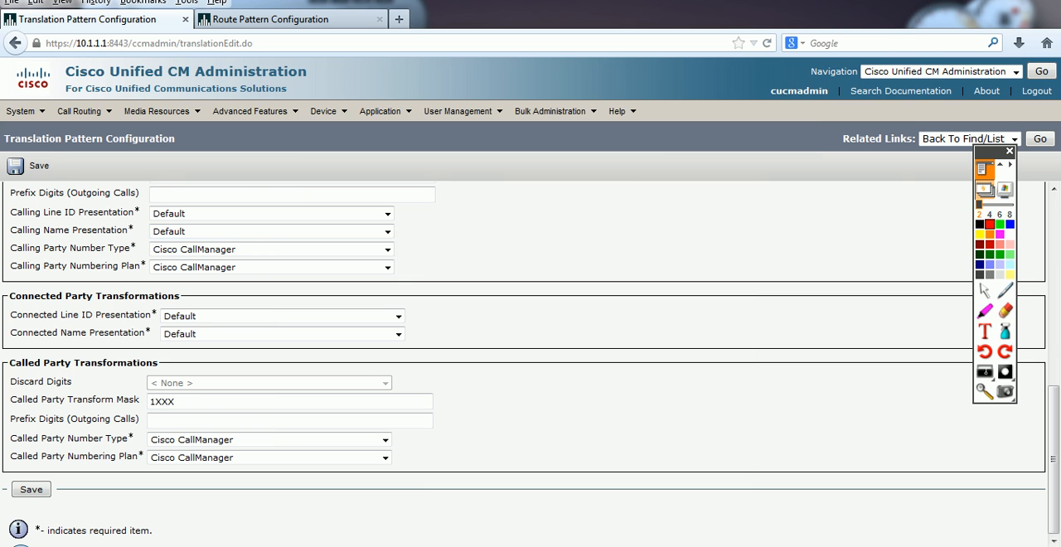
click(29, 166)
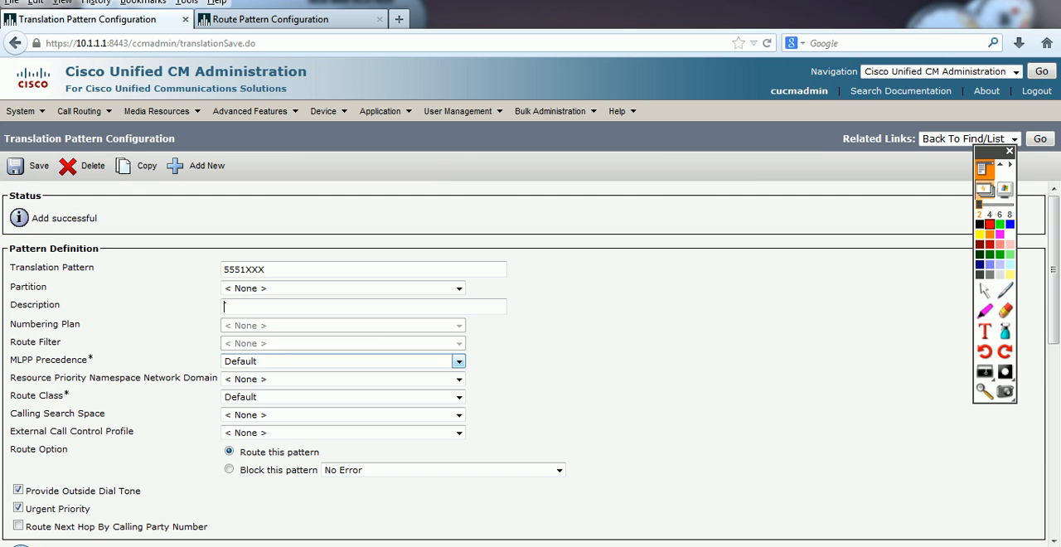
key(alt+Tab)
key(alt+Tab)
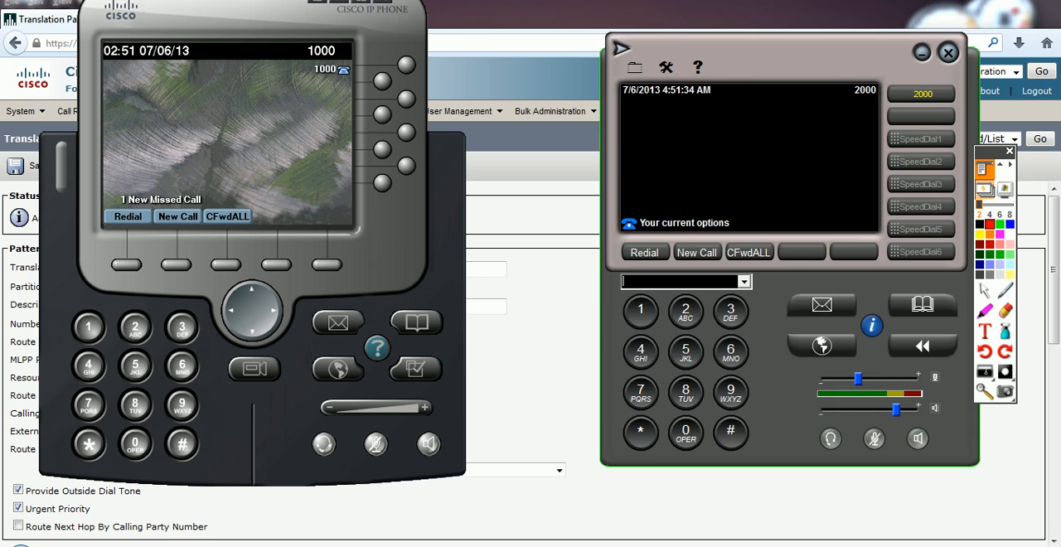
drag(771, 49, 780, 29)
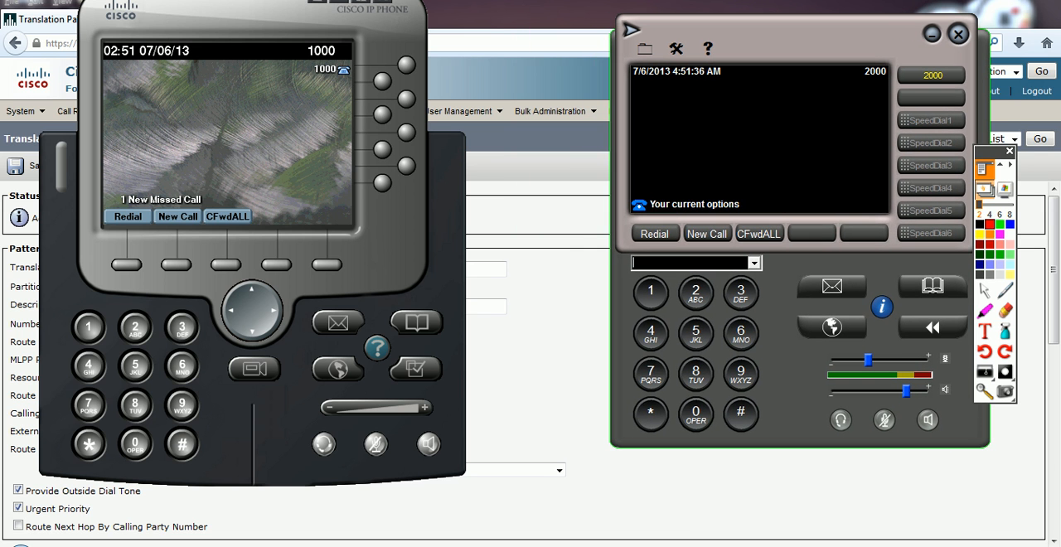
Step: Call 5551001 from phone 2000 to test the translation pattern, and hang up while it rings
click(707, 234)
text(5551)
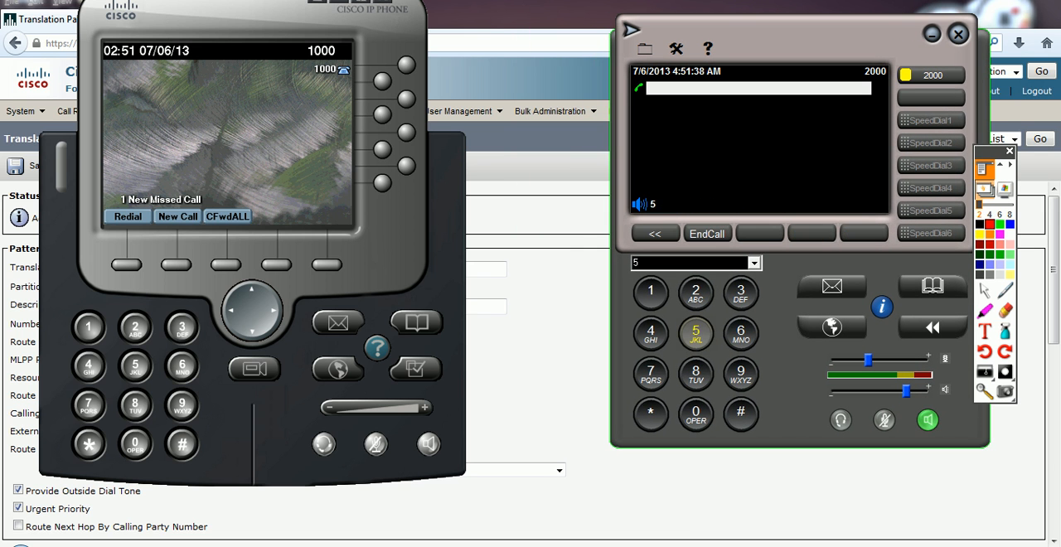
click(696, 415)
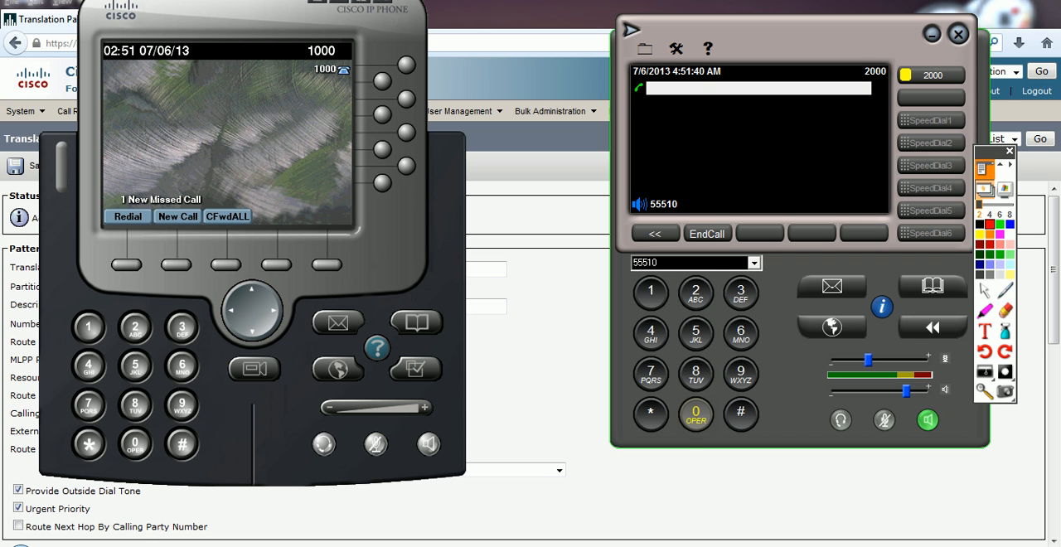
click(695, 414)
click(651, 293)
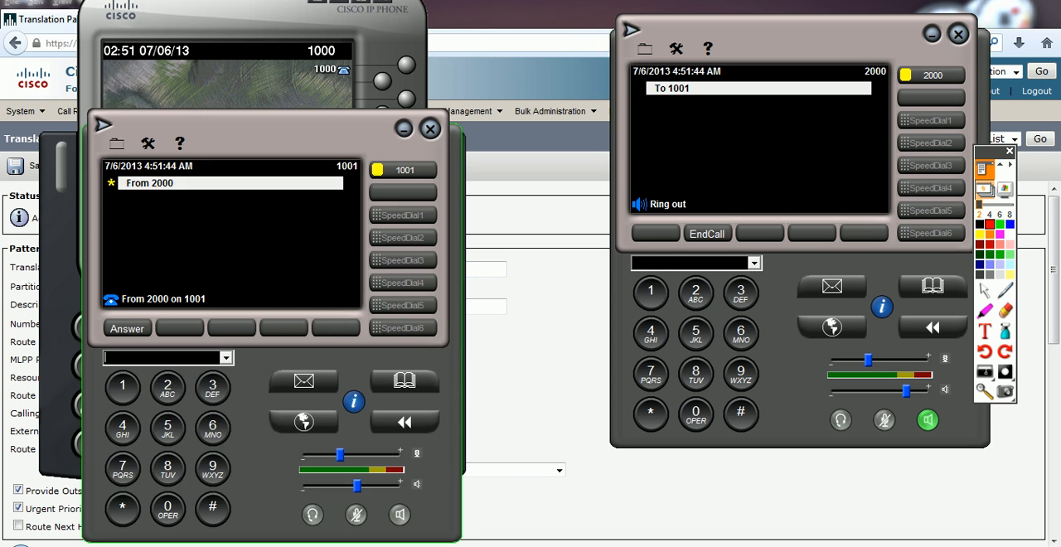
click(707, 233)
Step: End the call to 1001, bring phone 1000 forward, and test a call from phone 2000 to 5551000, hanging up while it rings
click(707, 233)
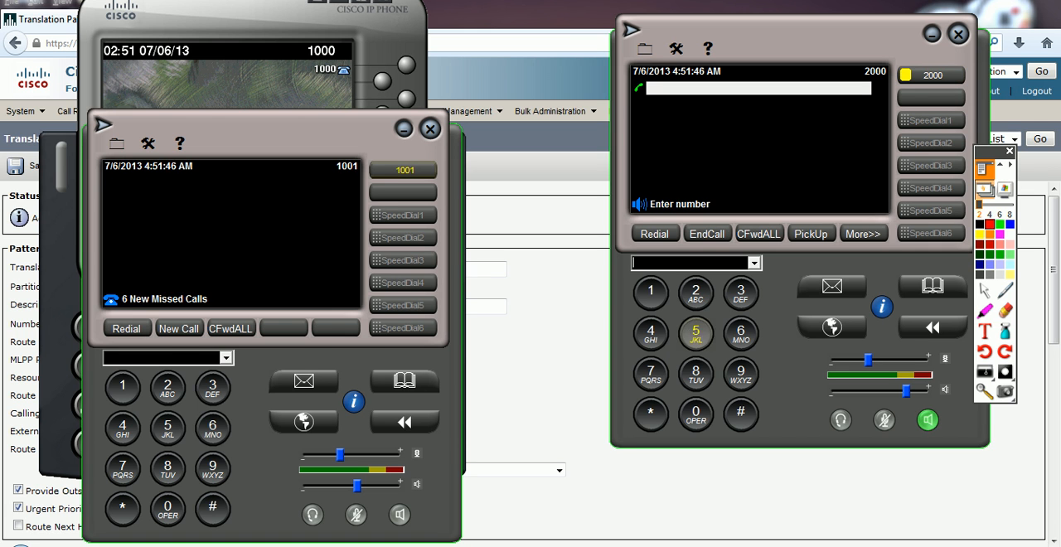
click(365, 83)
click(695, 330)
click(696, 329)
click(695, 330)
click(651, 290)
click(696, 413)
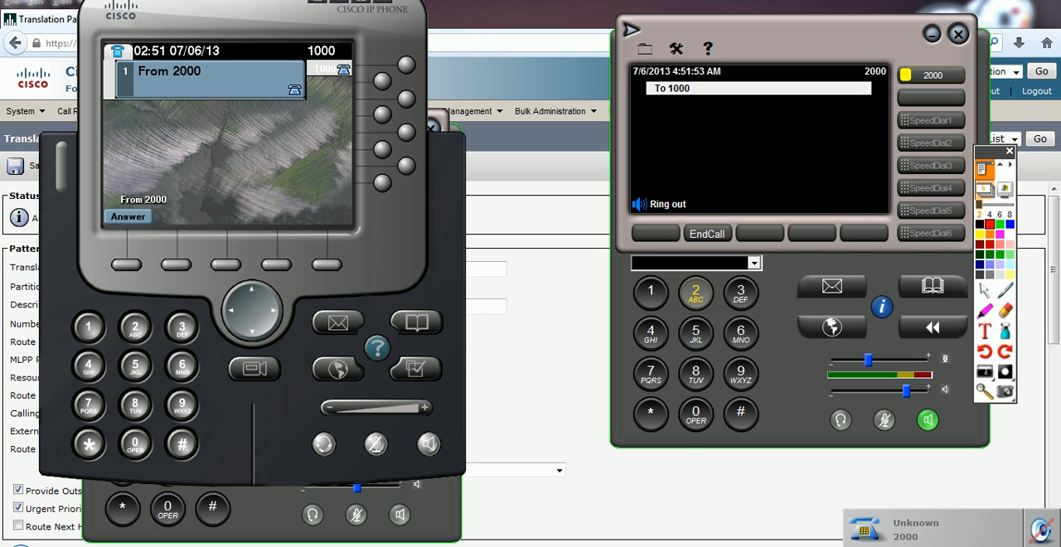
click(707, 234)
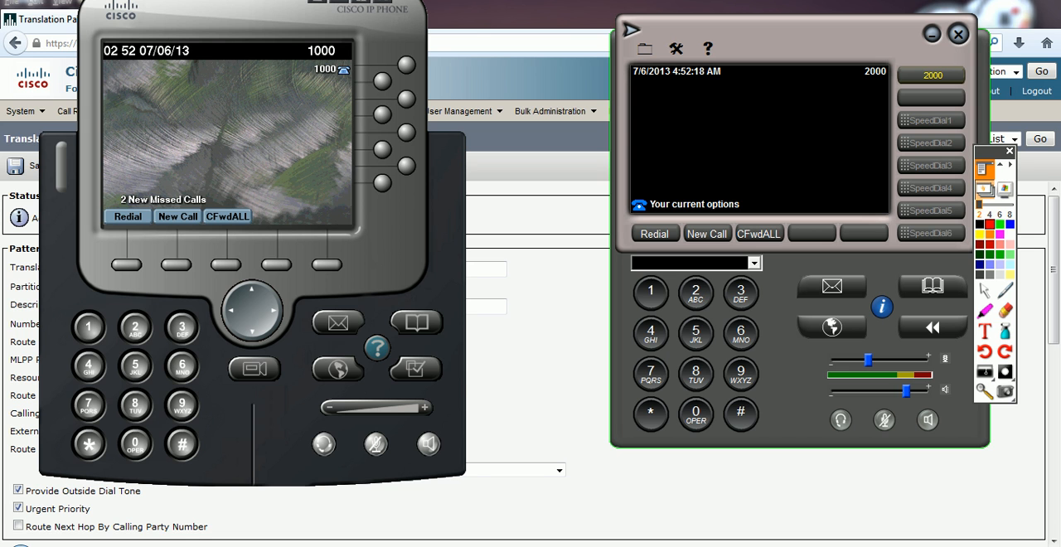
Step: Return to the browser, change the route pattern to 5553XXX, and save it, accepting the authorization code notice
click(539, 248)
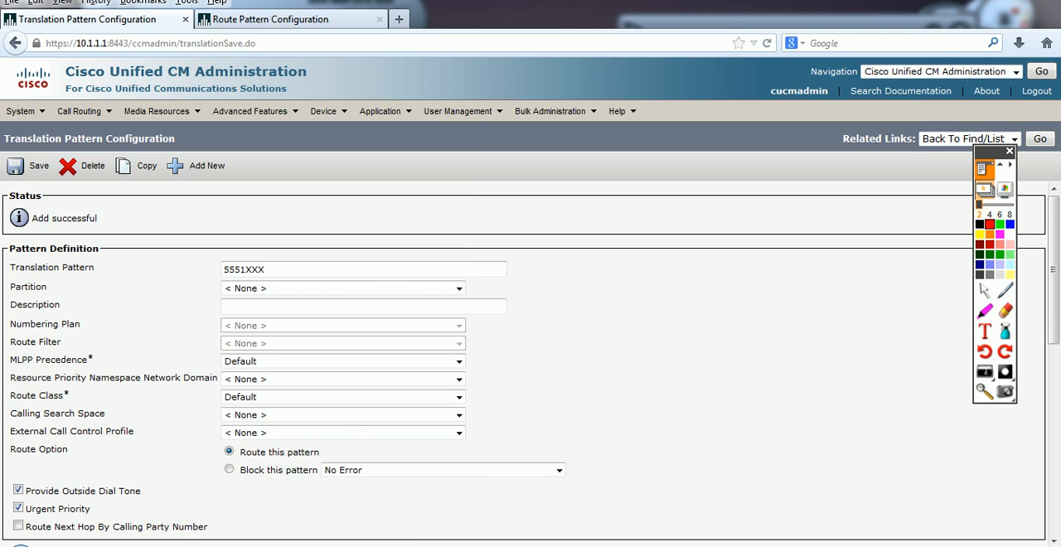
click(291, 19)
click(245, 270)
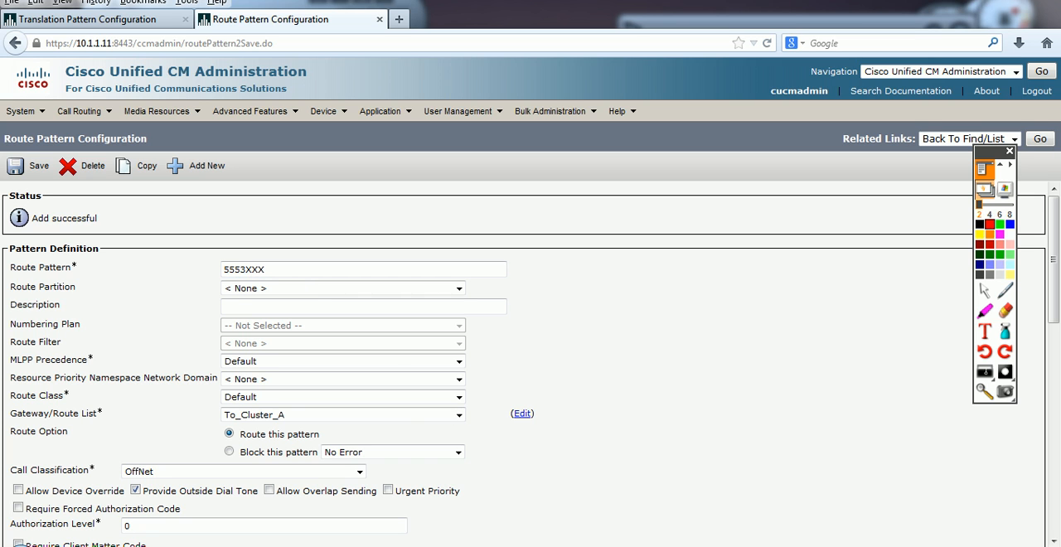
click(246, 269)
drag(265, 269, 222, 269)
click(580, 286)
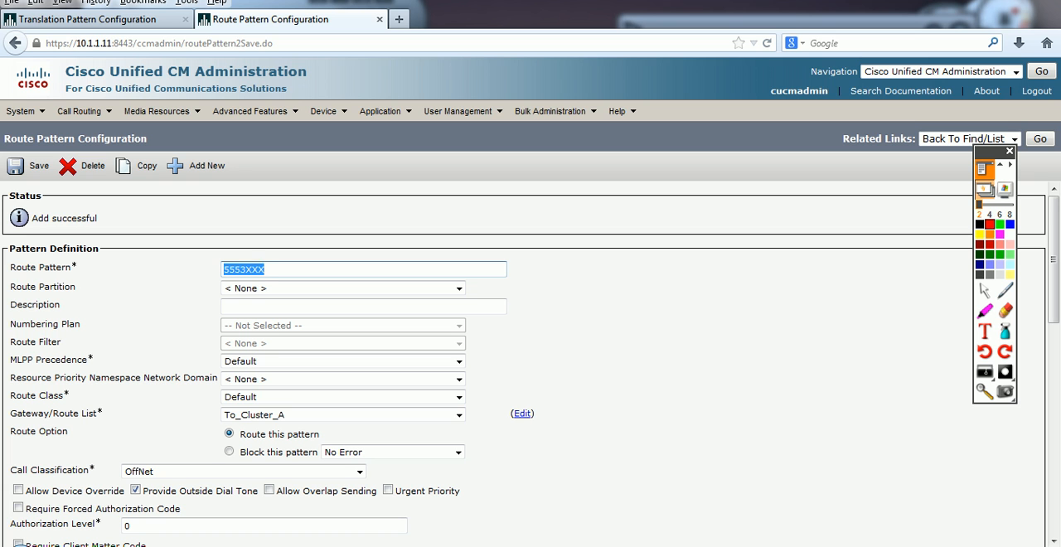
click(580, 286)
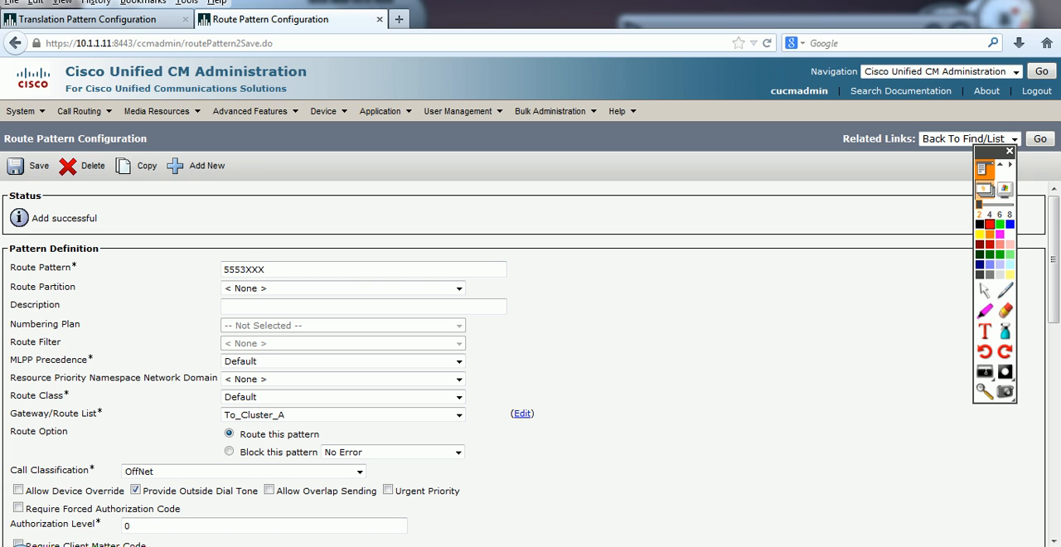
click(30, 166)
click(625, 272)
key(Return)
Step: Switch to Notepad, change the dialed pattern on the first line to 5553XXX, and clear the 1001 example beneath the mask
key(alt+Tab)
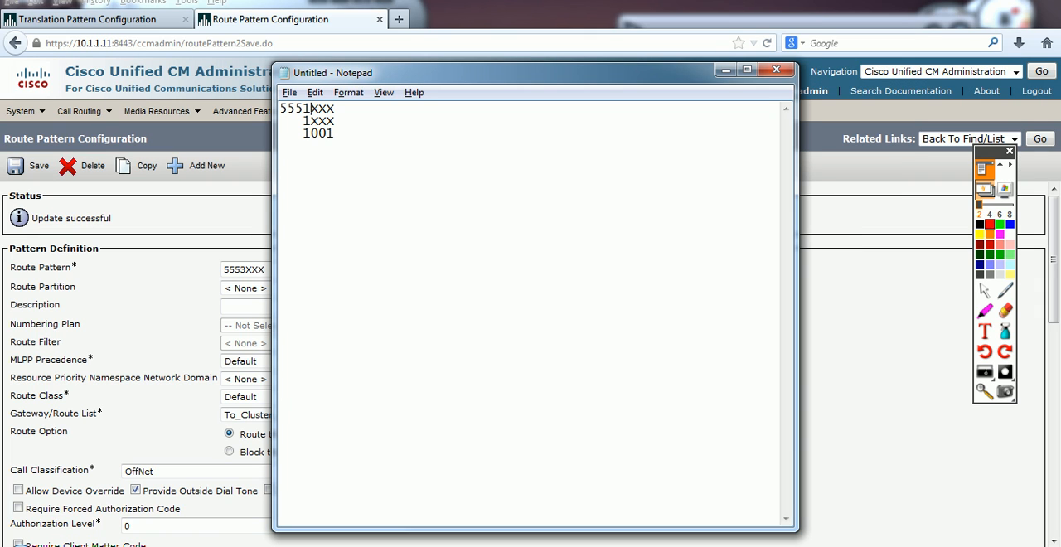
key(BackSpace)
text(3)
key(Down)
key(Down)
key(Right)
key(Right)
key(Right)
key(Right)
key(BackSpace)
key(BackSpace)
key(BackSpace)
key(BackSpace)
Step: Re-enter the mask on the second Notepad line as 1XXX, aligned under the last four digits of 5553XXX
key(Up)
key(Right)
key(Right)
key(BackSpace)
key(BackSpace)
key(BackSpace)
key(BackSpace)
text(1XXX)
Step: Add an underscore rule below the mask in Notepad and write the translated result 1XXX beneath it
key(Return)
text(_______)
key(Return)
text(1XXX)
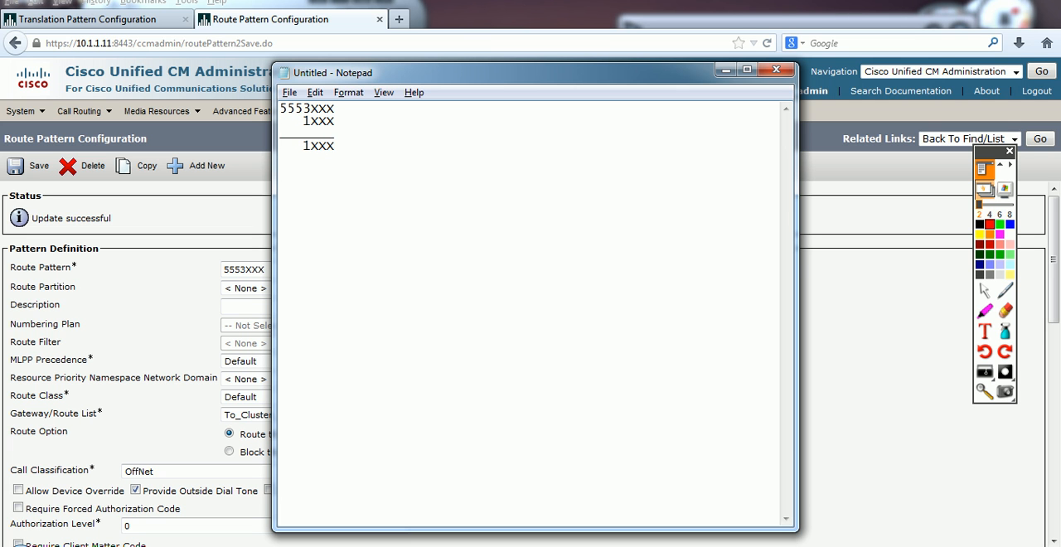
Step: Save the route pattern again in the browser, and change the translation pattern on the other cluster to 5553XXX and save it
click(33, 166)
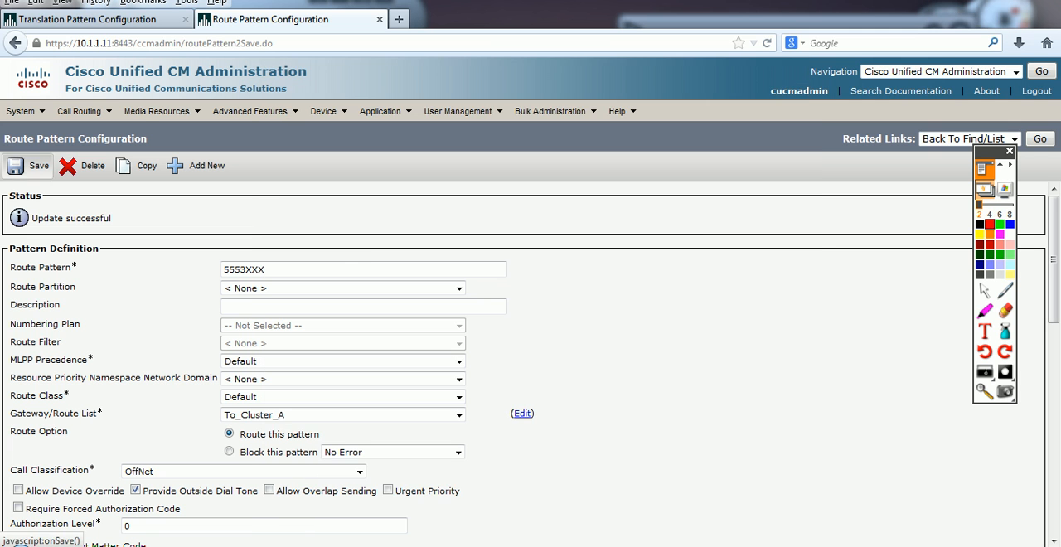
click(625, 272)
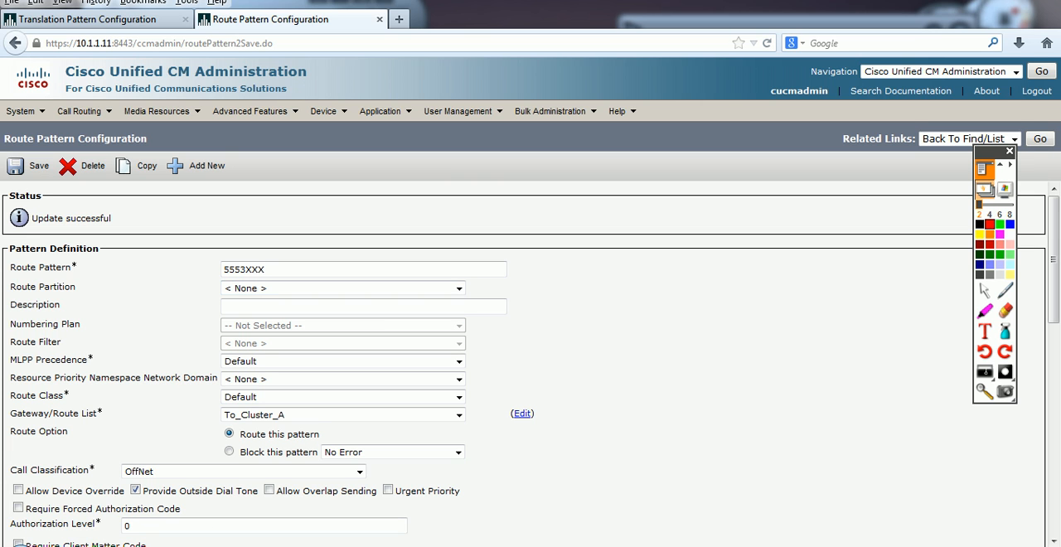
click(91, 20)
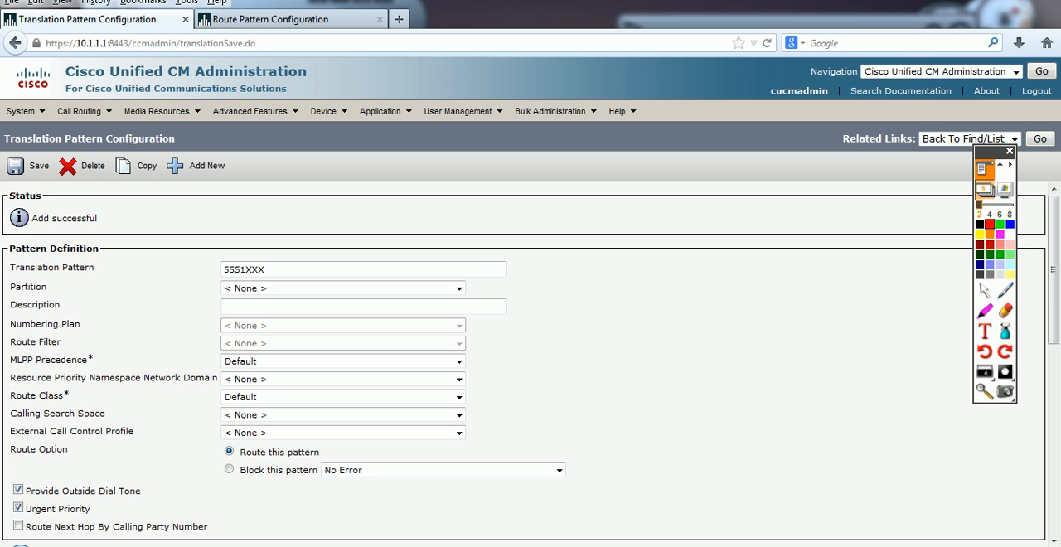
key(BackSpace)
text(3)
key(Escape)
click(29, 166)
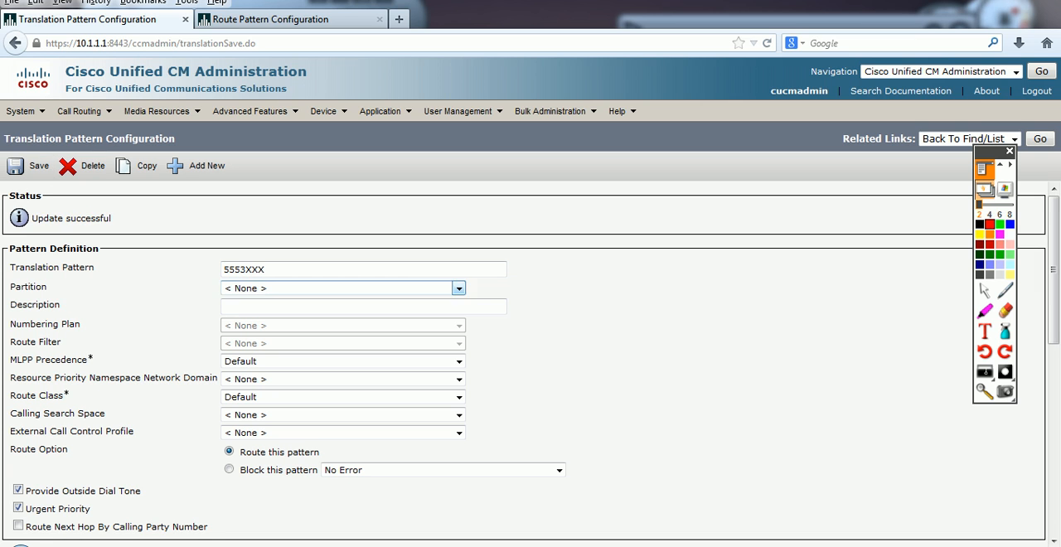
Step: Check the translation pattern's called party transform mask, and call 5553000 from phone 2000 to test the updated patterns
scroll(174, 401, down, 10)
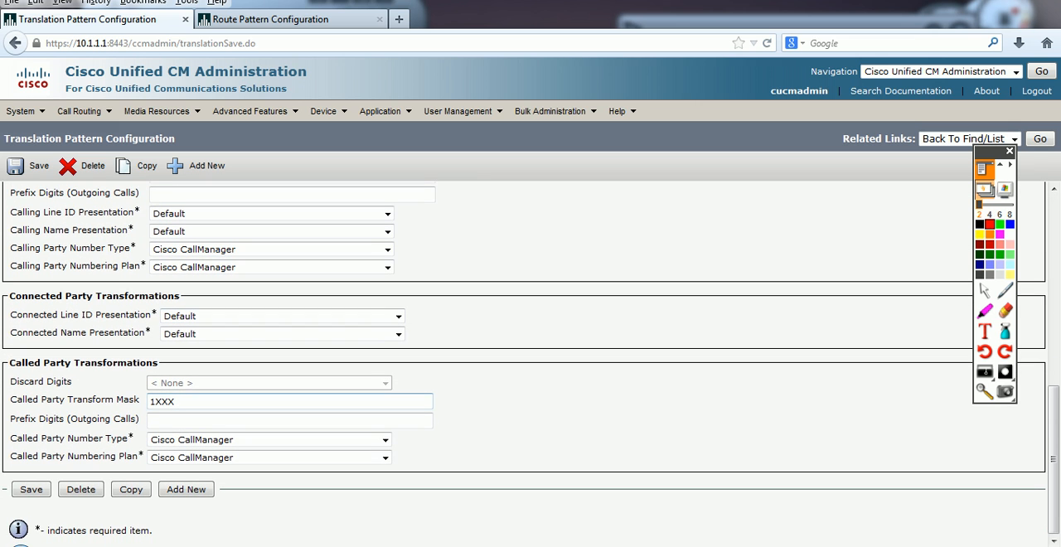
double_click(174, 401)
key(alt+Tab)
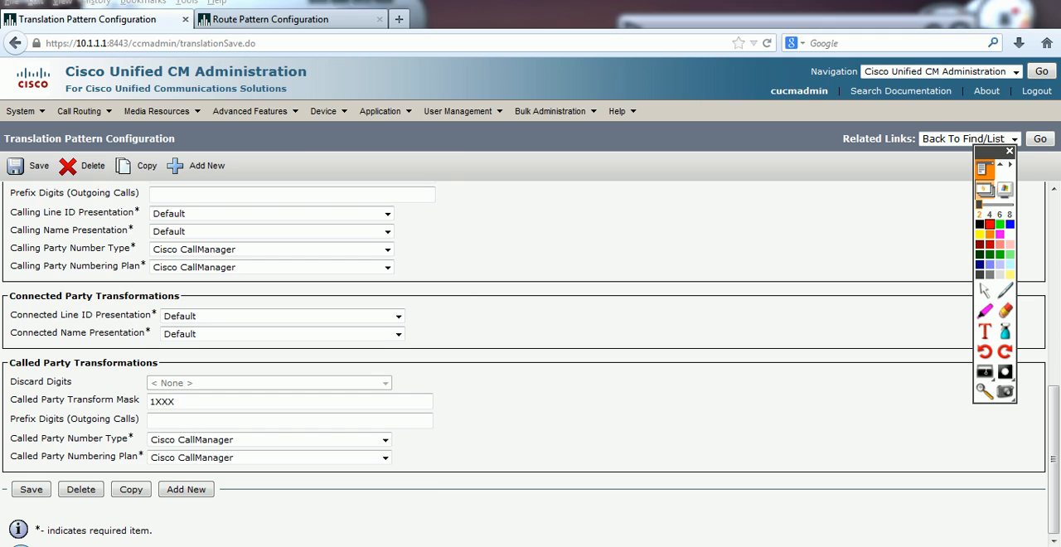
key(alt+Tab)
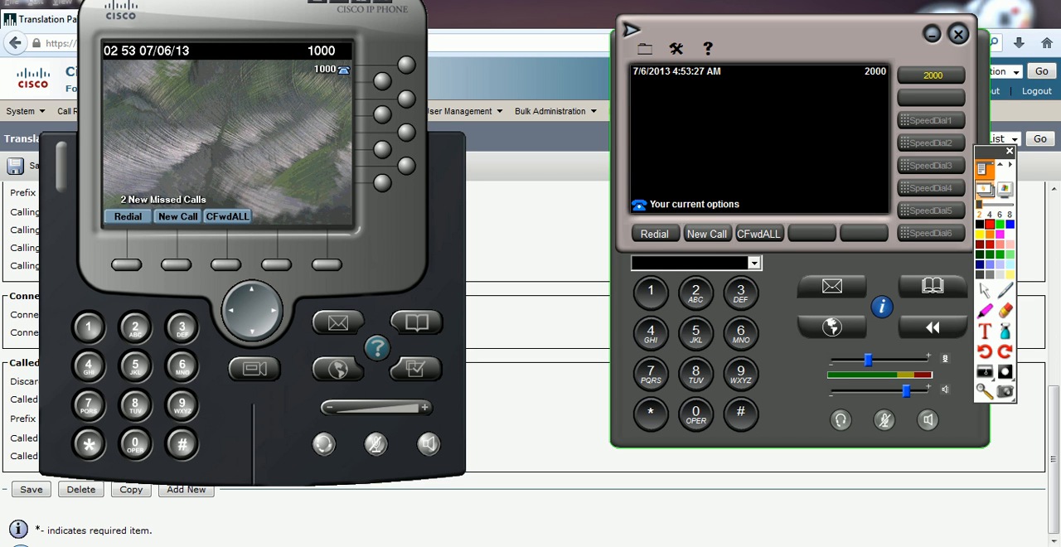
text(55)
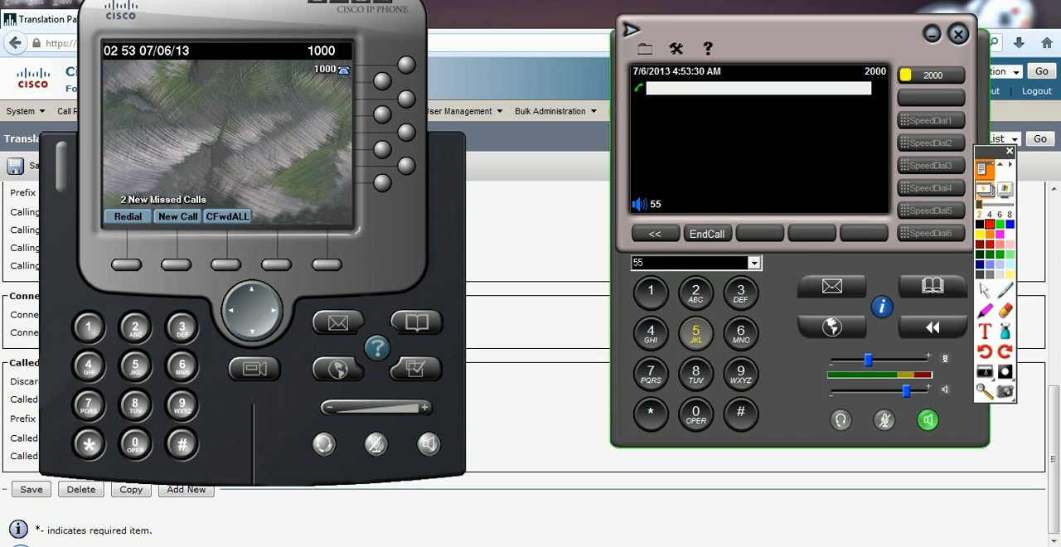
text(530)
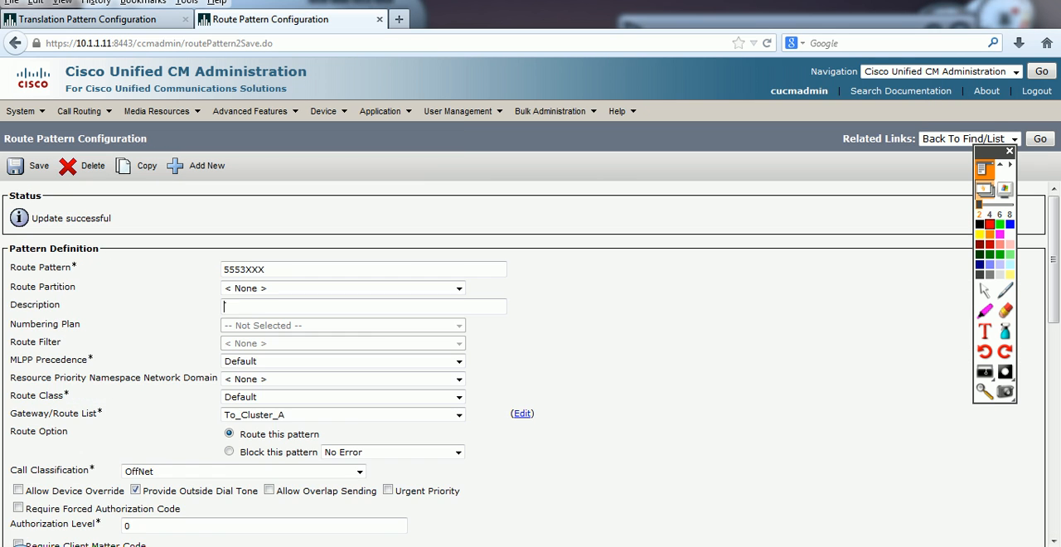
Step: Set the 5553XXX route pattern's calling party transform mask to 6662XXX and save it, accepting the authorization code notice
scroll(531, 349, down, 10)
scroll(387, 332, up, 4)
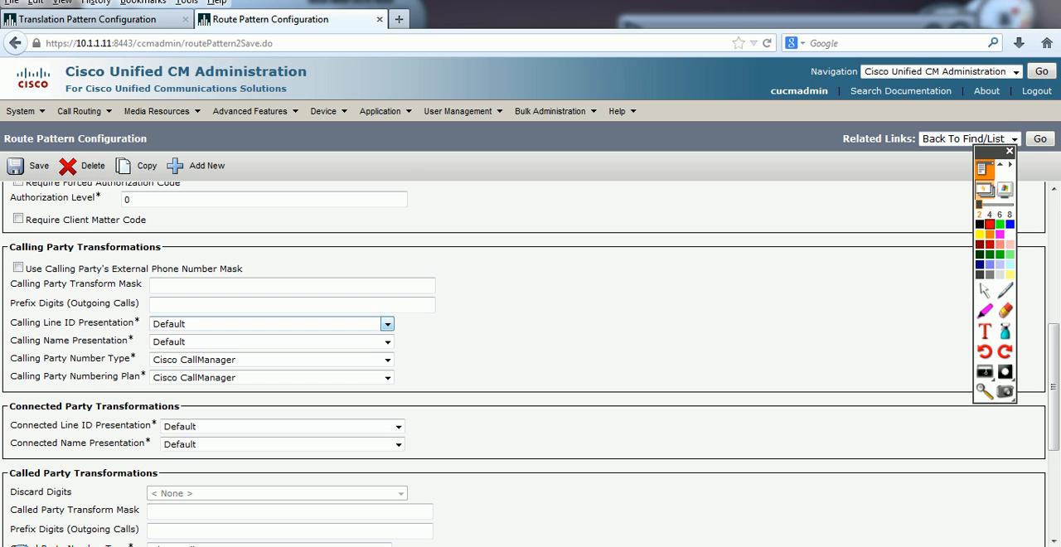
scroll(387, 323, up, 1)
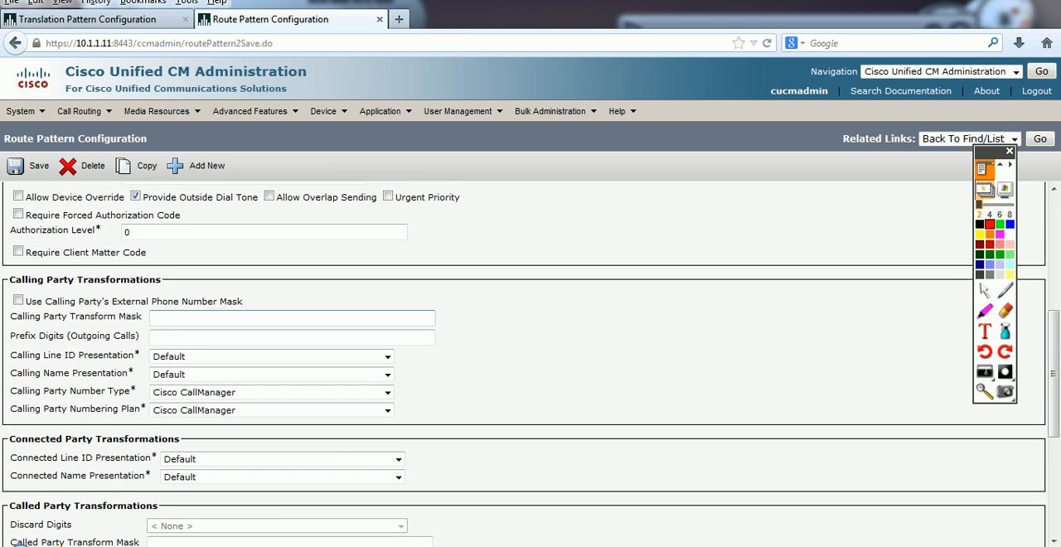
text(6662XXX)
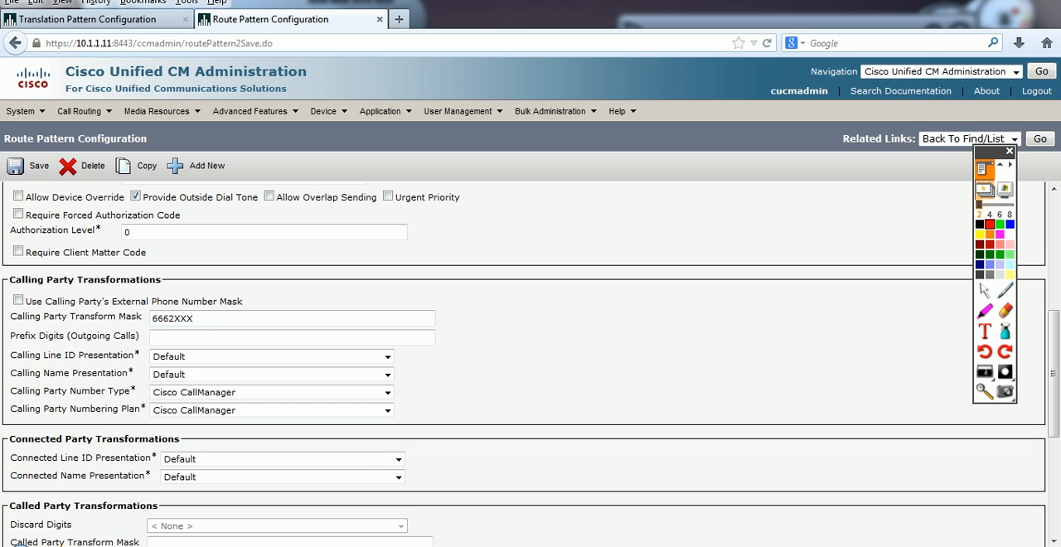
click(29, 167)
key(Return)
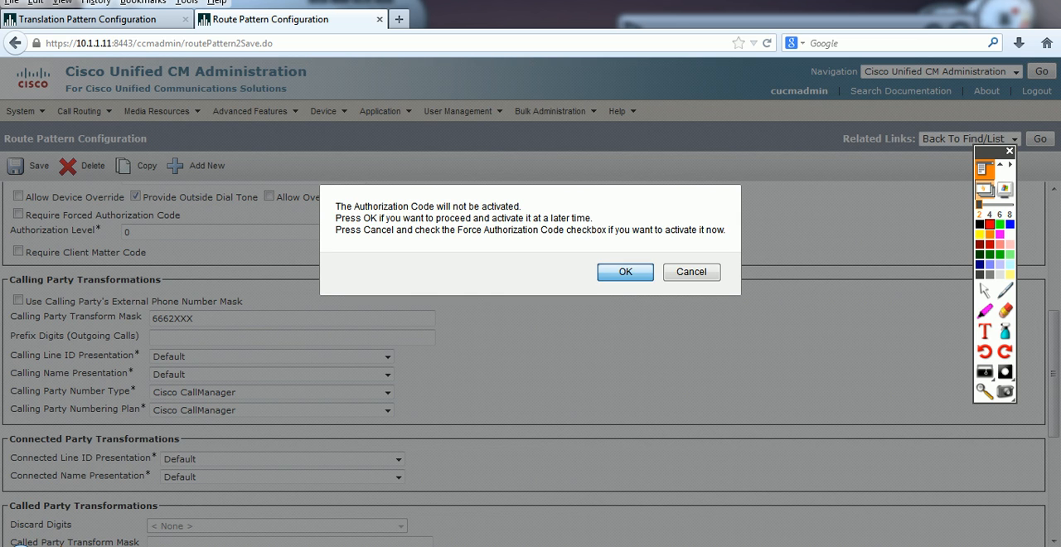
key(Return)
Step: Highlight the saved calling party transform mask, and bring up the softphones for extensions 2000 and 1000
scroll(524, 365, down, 5)
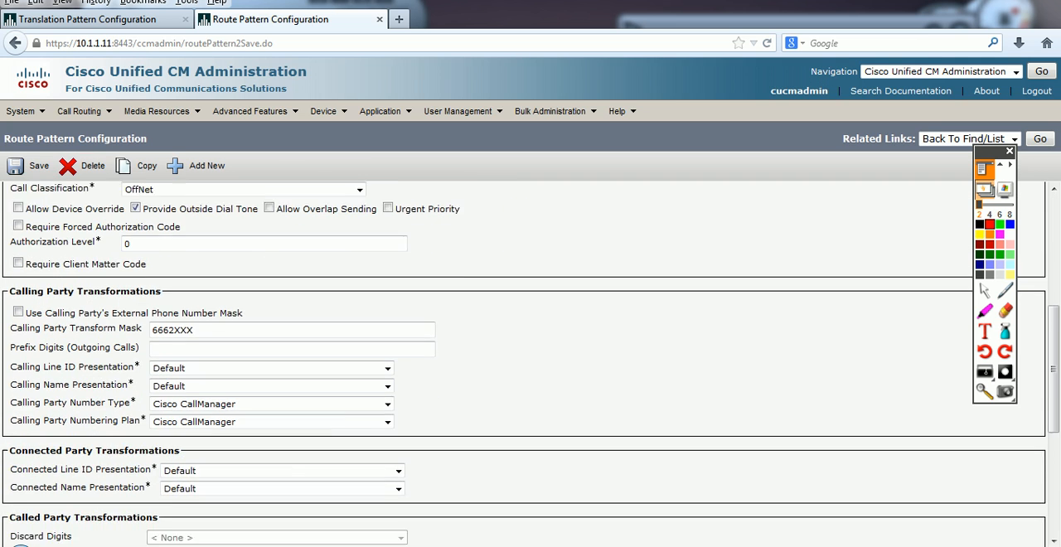
drag(195, 286, 152, 286)
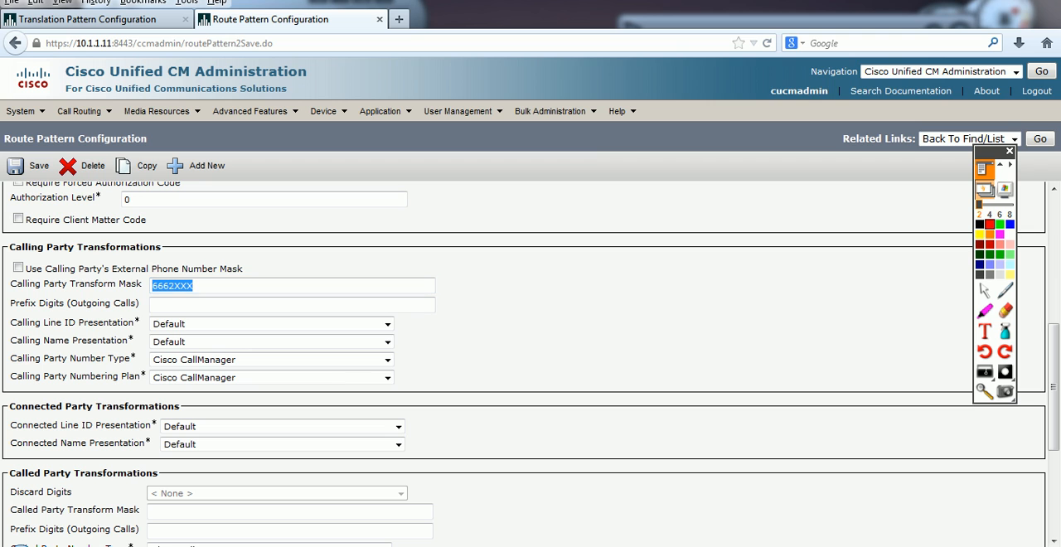
key(alt+Tab)
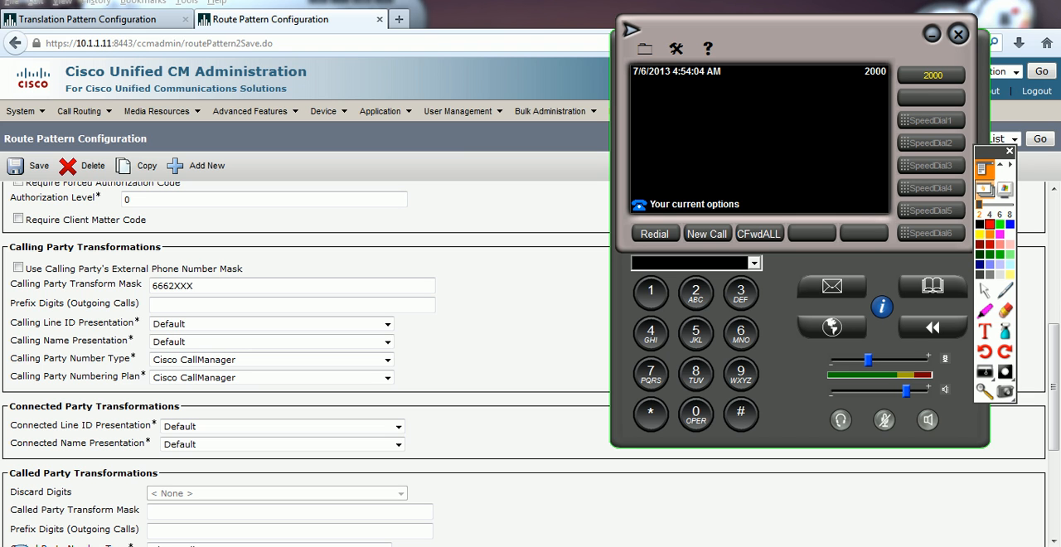
click(249, 546)
click(931, 75)
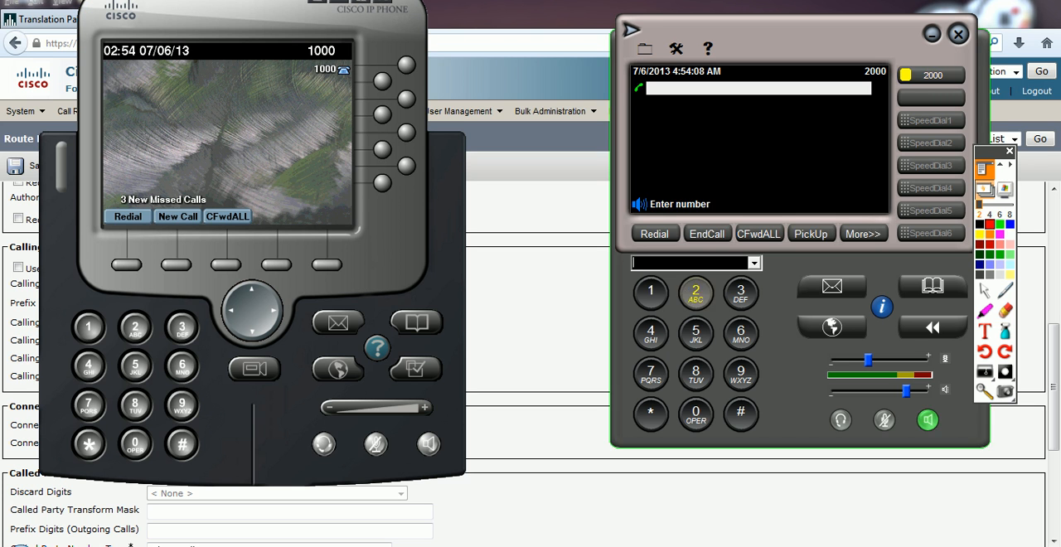
click(696, 333)
click(695, 334)
click(696, 333)
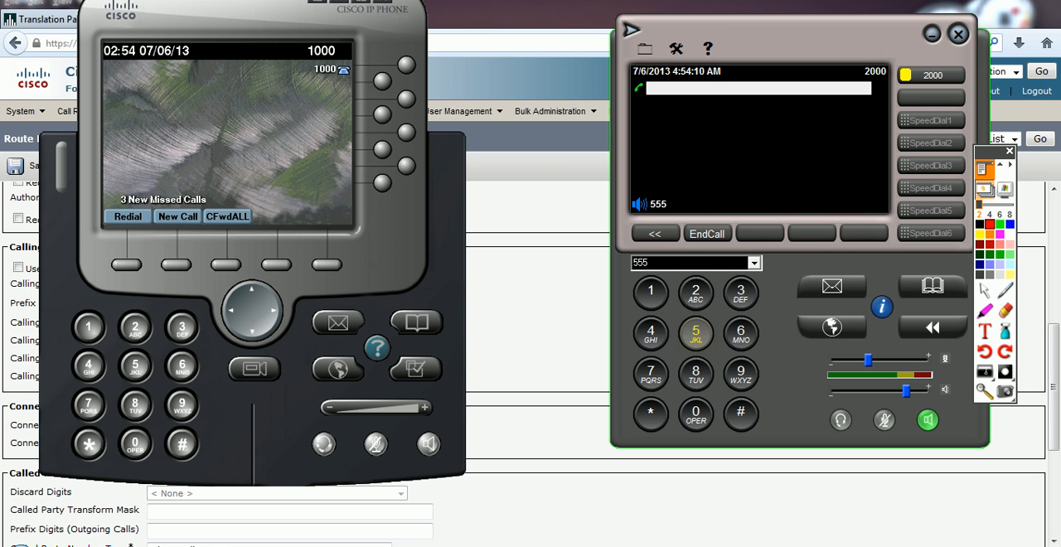
click(740, 295)
click(651, 290)
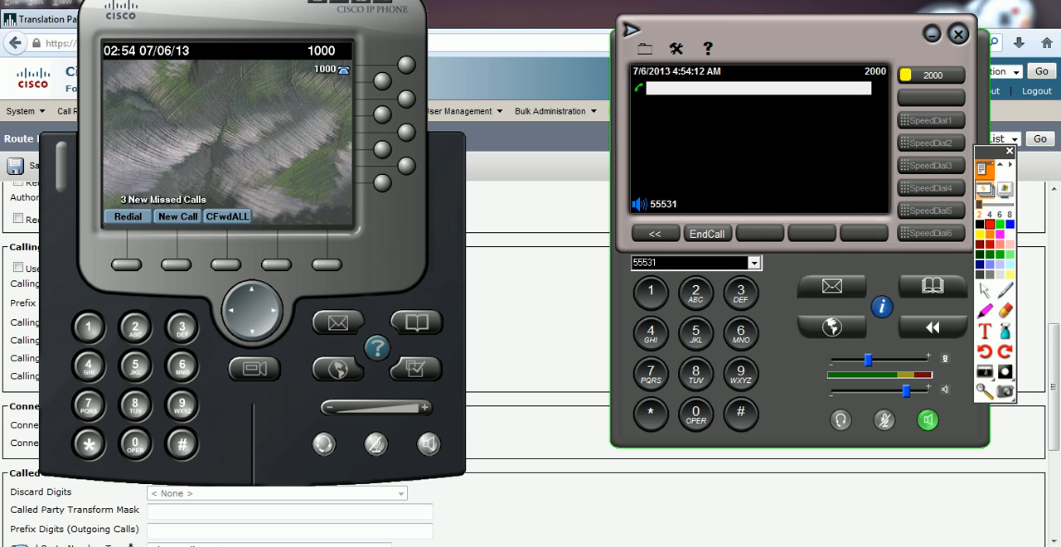
click(707, 233)
Step: Call 5553000 from phone 2000 to test the calling party mask, hang up while it rings, and return to the browser
click(707, 233)
click(696, 333)
click(695, 333)
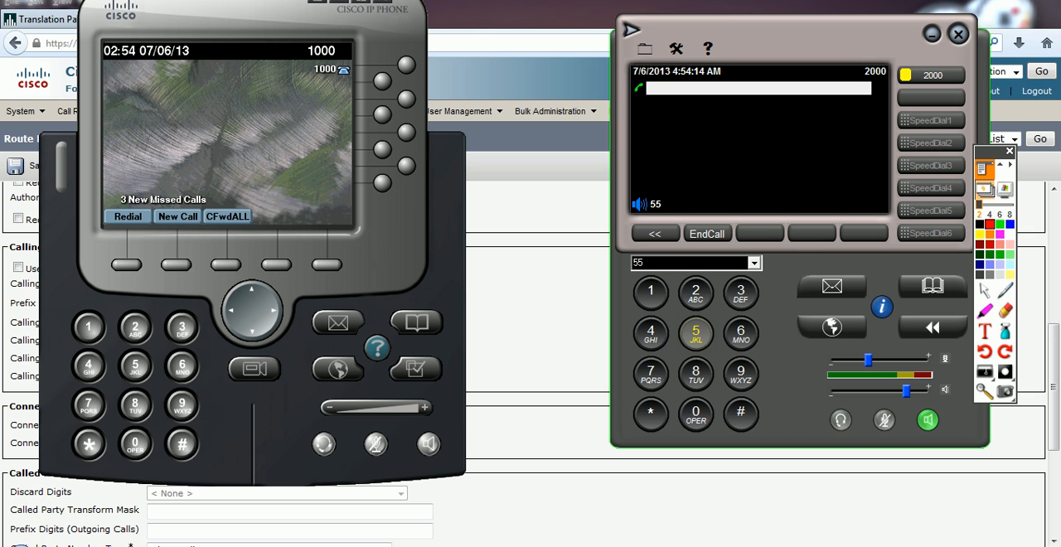
click(695, 333)
click(740, 294)
click(695, 414)
click(695, 414)
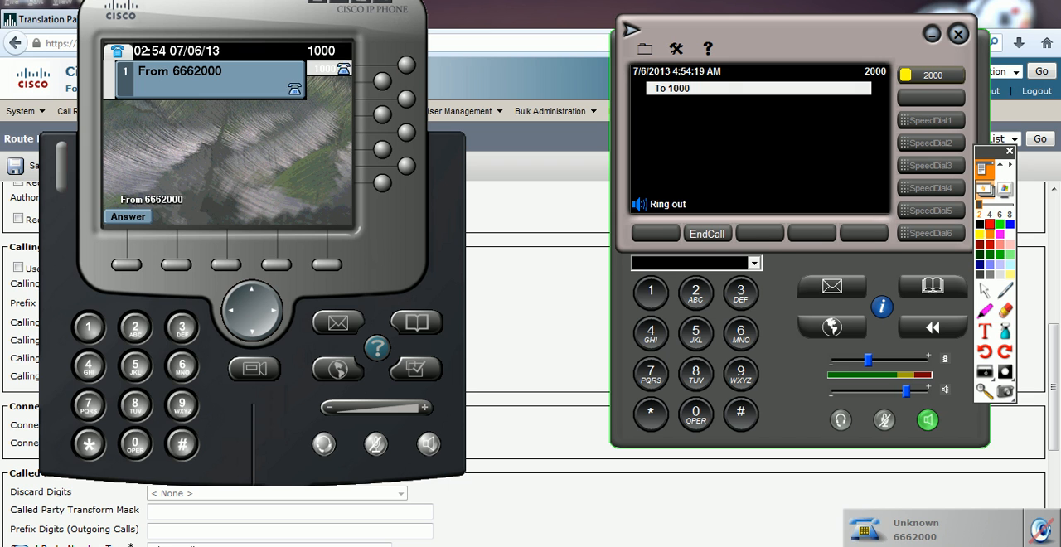
click(707, 234)
key(alt+Tab)
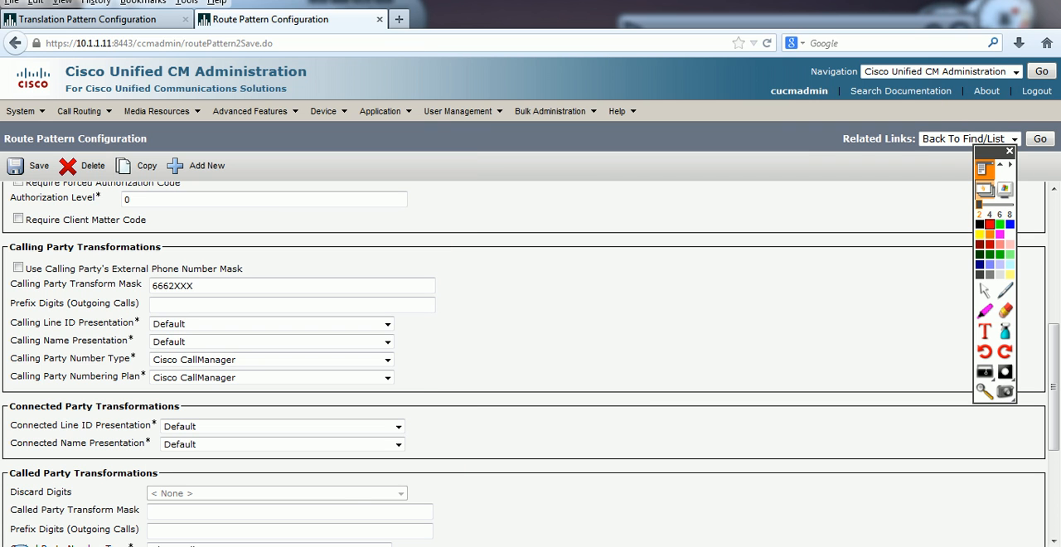